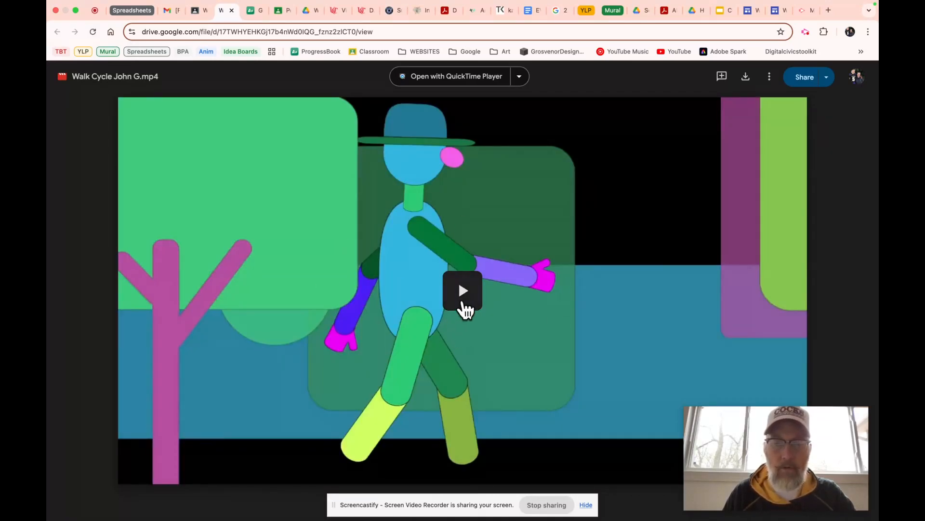
Play the example walk cycle video in Drive, scrub to about 0:04, then return to the Classroom assignment
left_click(464, 294)
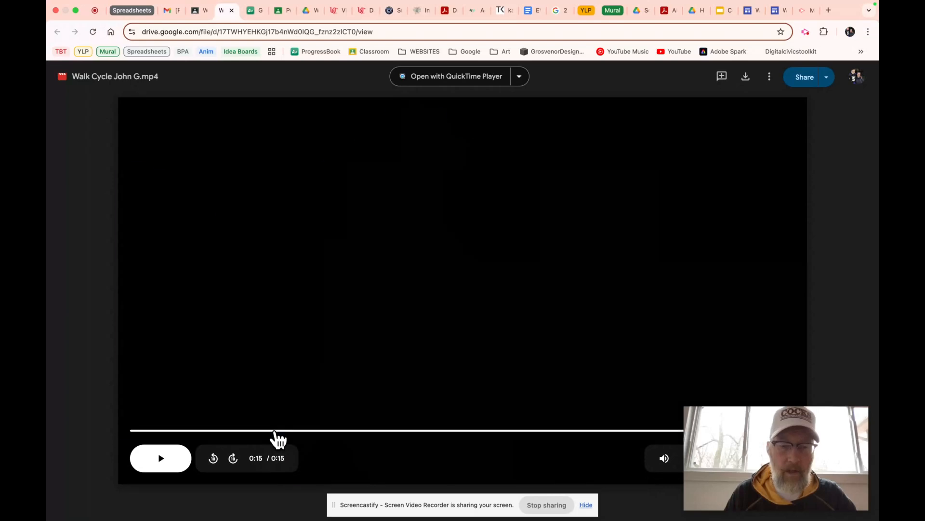
left_click(275, 430)
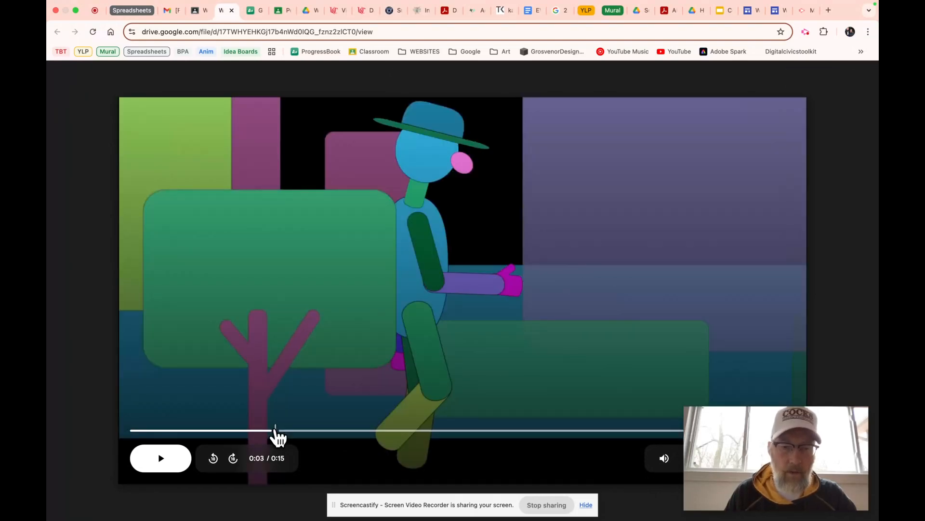
left_click(325, 429)
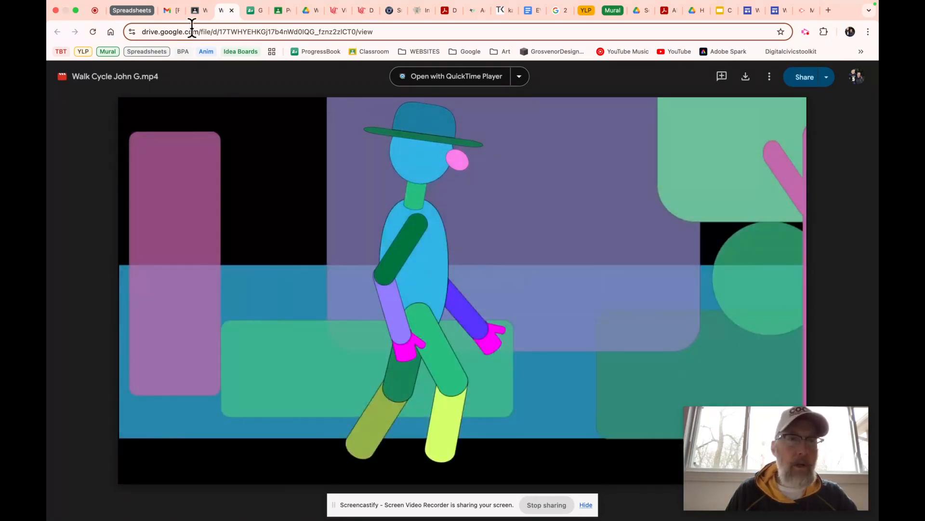
left_click(195, 10)
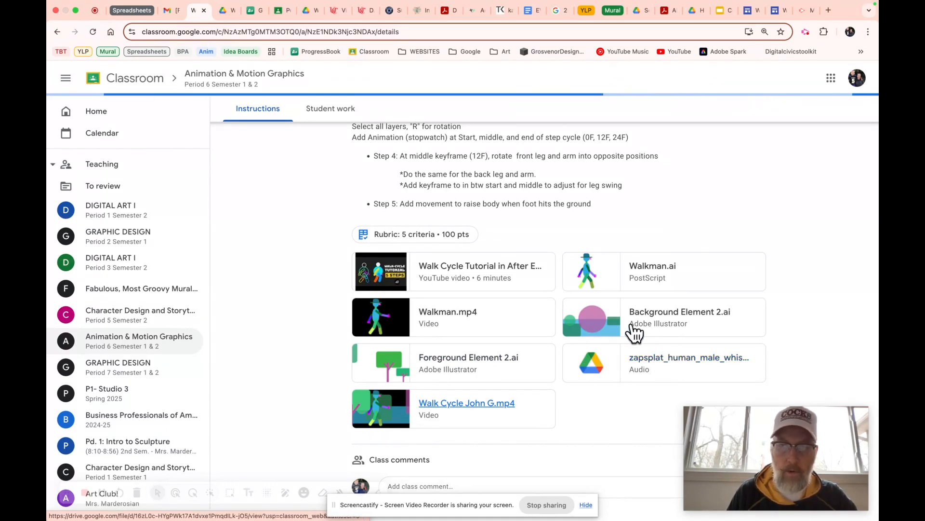
Switch from Classroom to Adobe After Effects
key("super+Tab")
key("super+Tab")
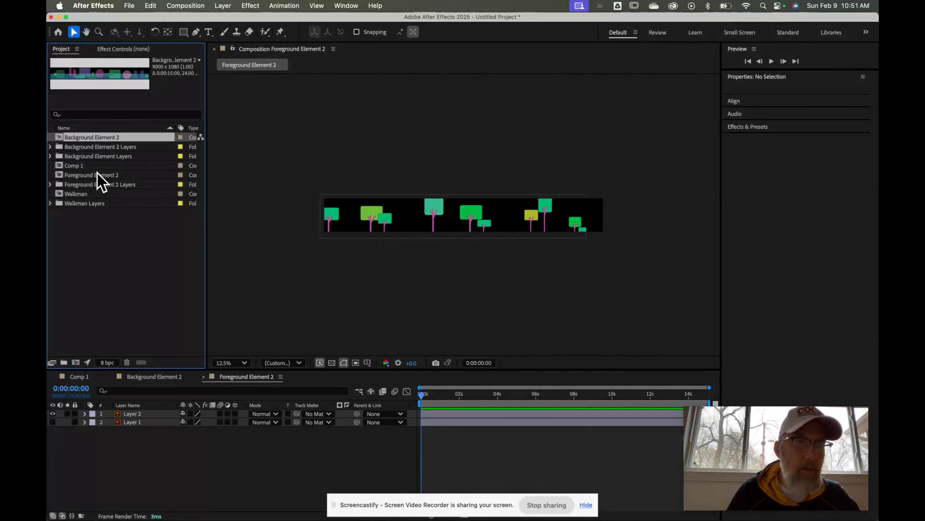
Delete the Background Element 2 comp and the Background Element 2 Layers and Background Element Layers folders
left_click(127, 362)
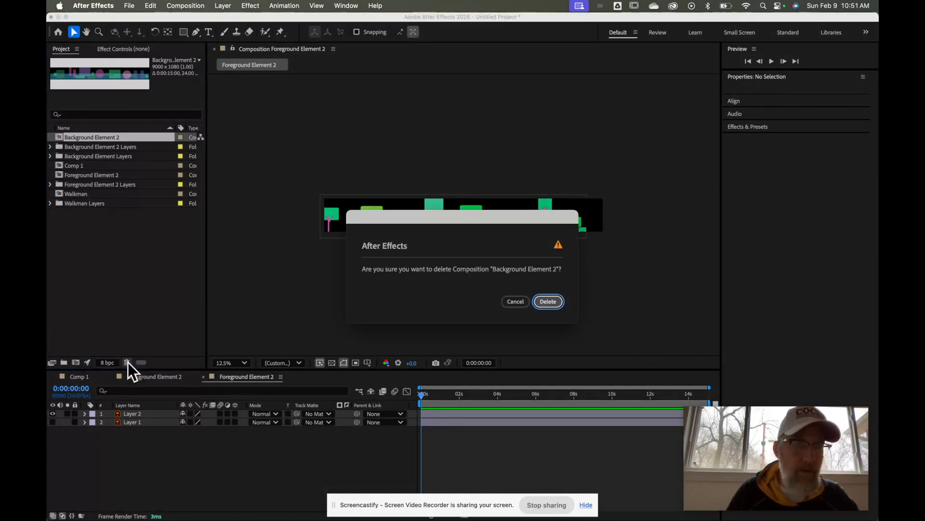
left_click(548, 300)
left_click(96, 138)
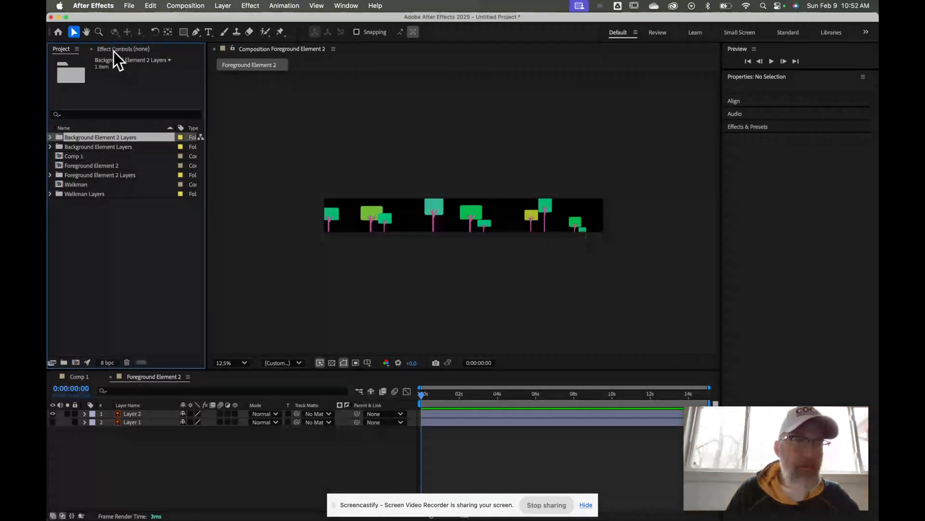
left_click(128, 362)
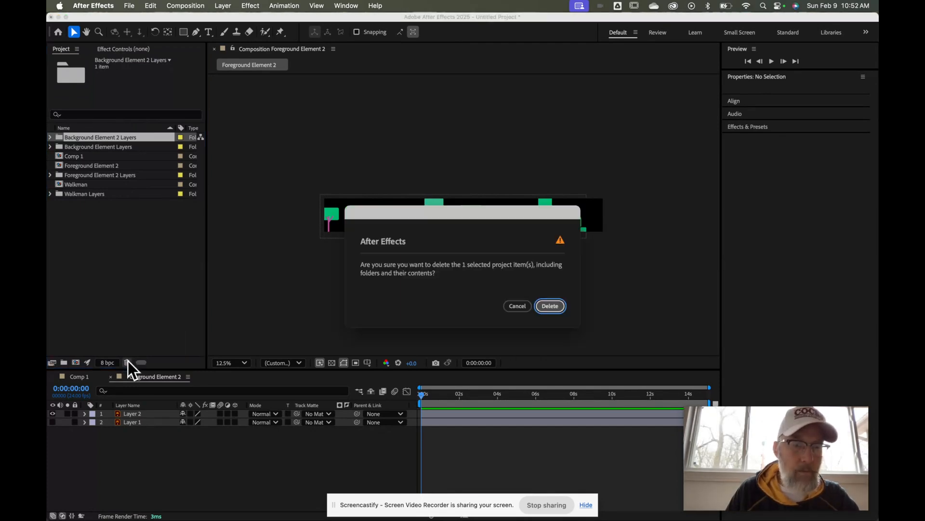
left_click(549, 306)
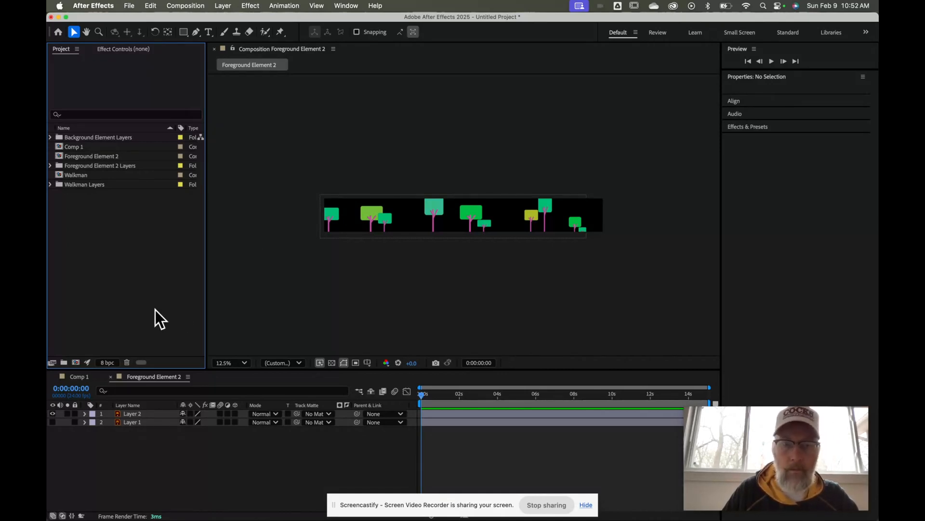
left_click(116, 136)
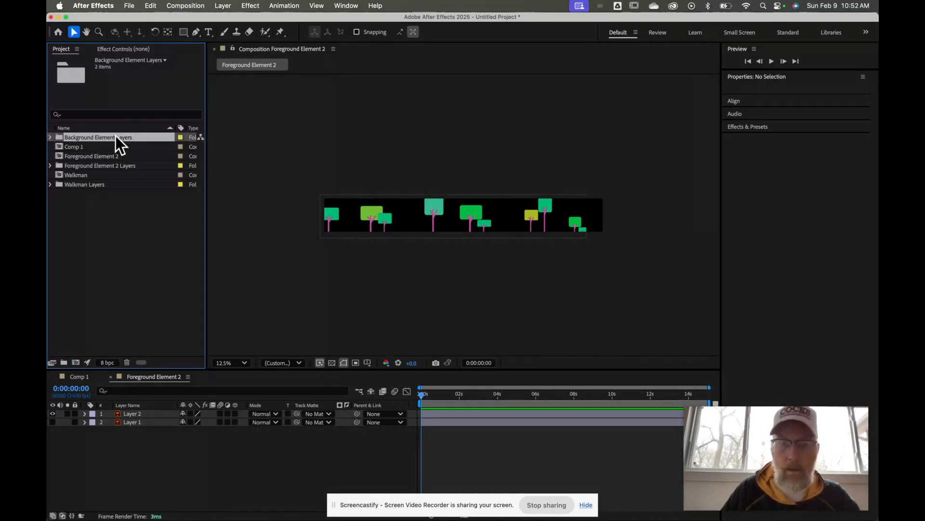
key("Delete")
key("Return")
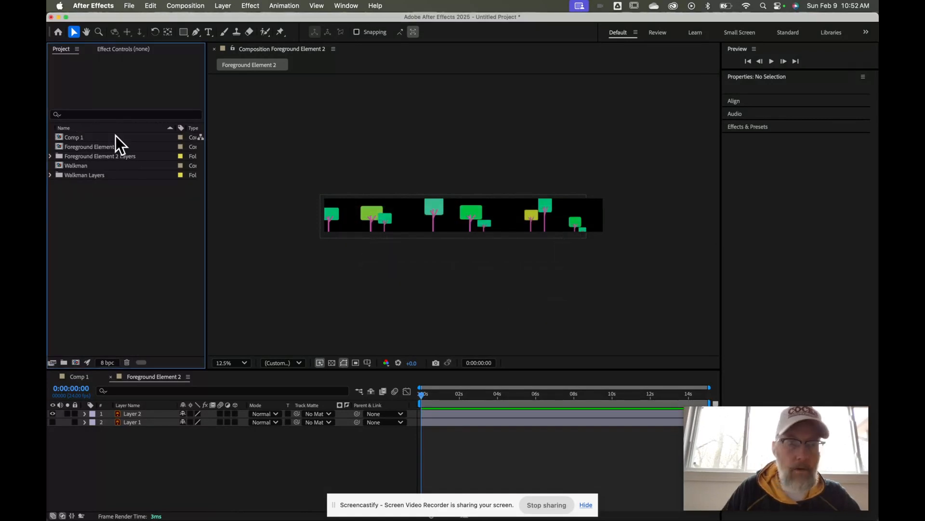
Delete Comp 1, the Foreground Element 2 comp and its Layers folder
left_click(114, 135)
key("Delete")
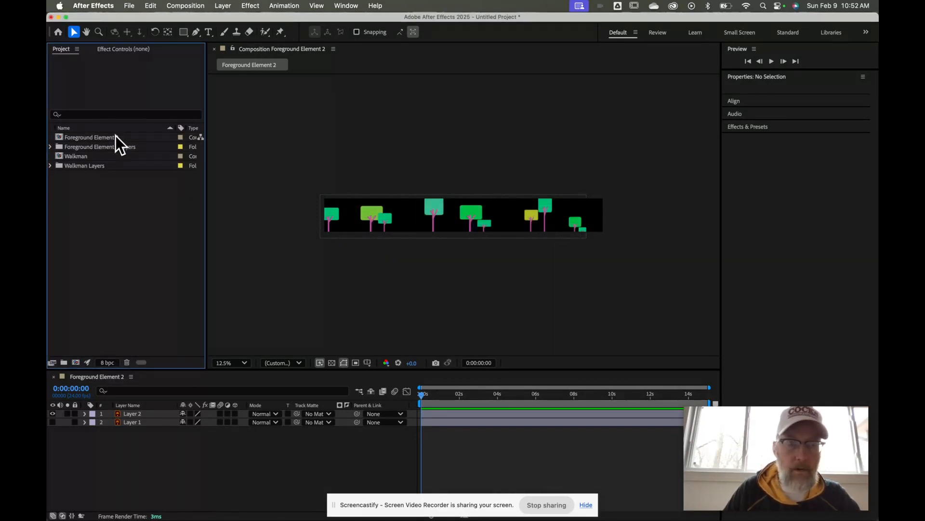
left_click(114, 136)
key("Delete")
key("Return")
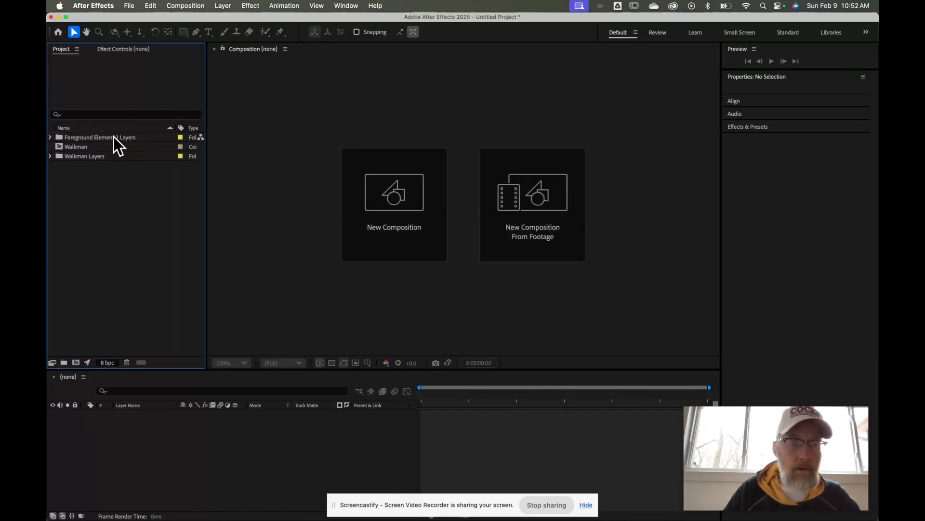
left_click(113, 137)
key("Delete")
key("Return")
Delete the Walkman composition and the Walkman Layers folder, leaving the project empty
left_click(114, 137)
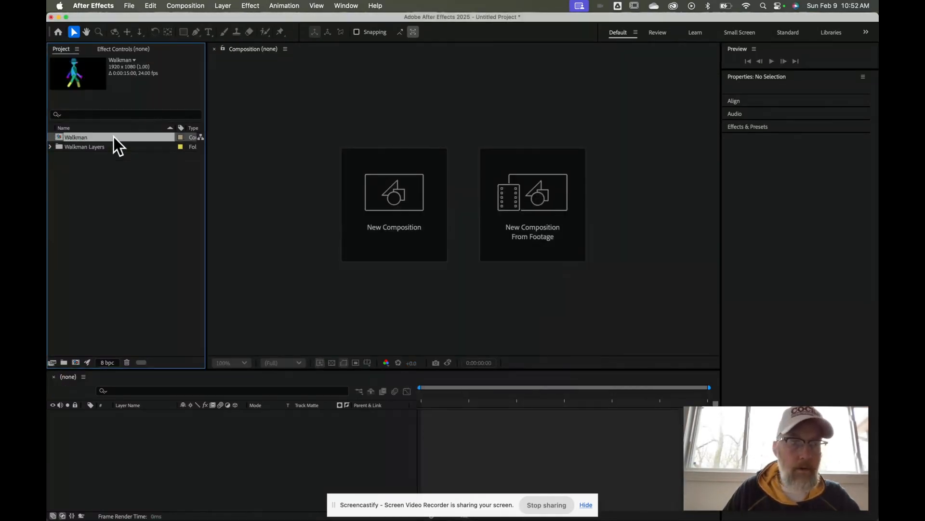
key("Delete")
key("Return")
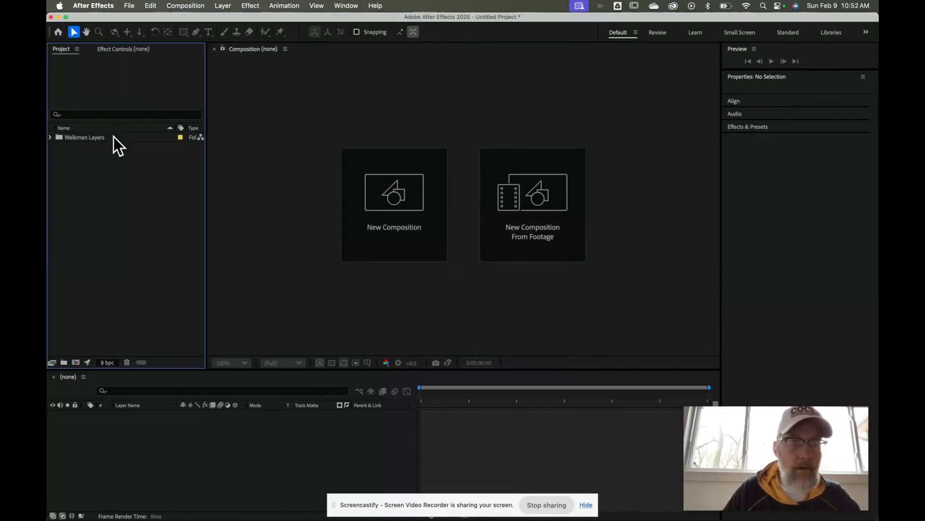
left_click(113, 137)
key("Delete")
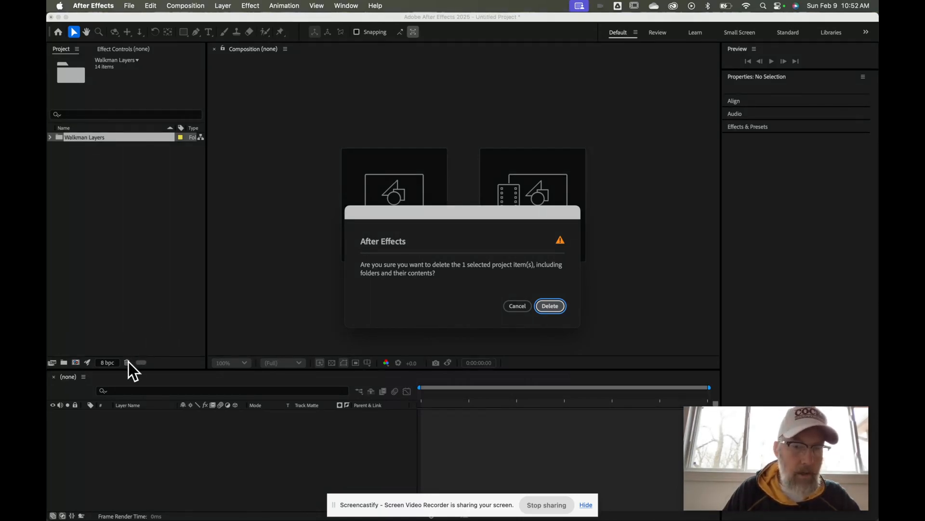
left_click(550, 306)
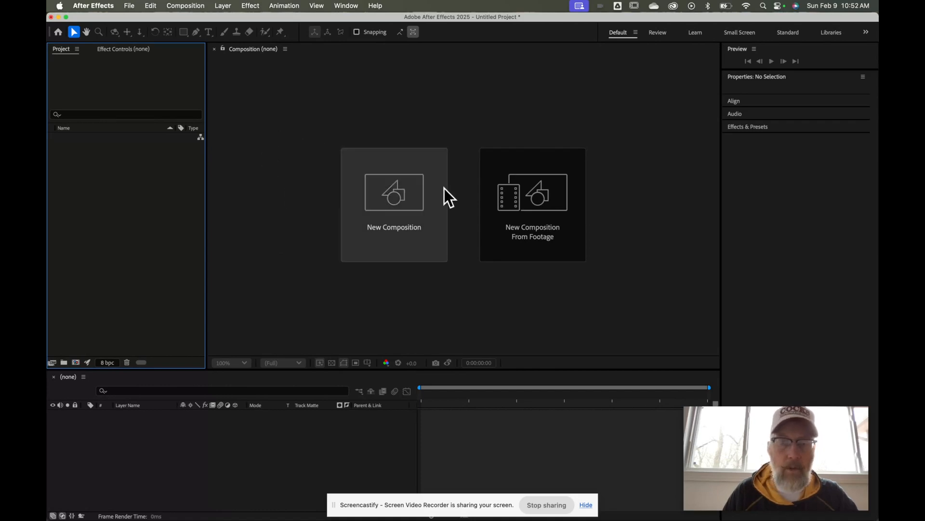
Create a 1920x1080, 24 fps, 15-second composition named for the student's walk cycle
left_click(407, 189)
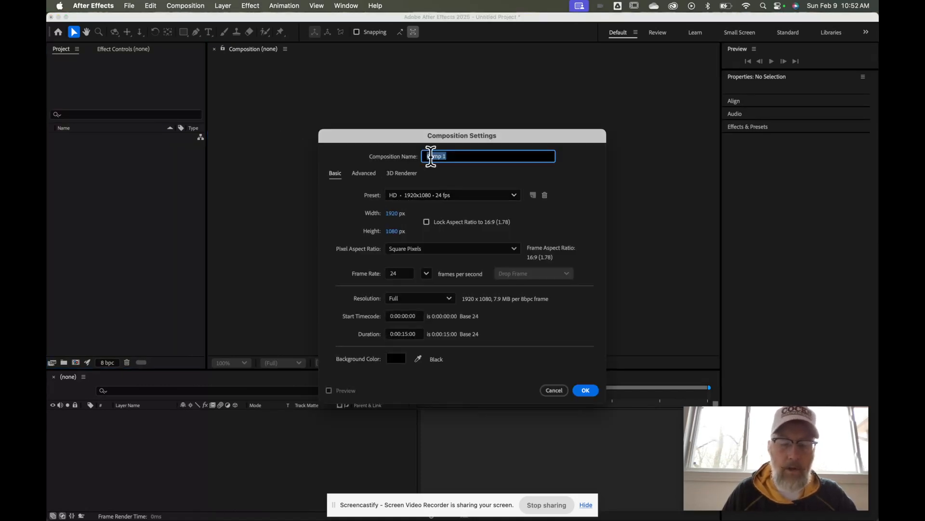
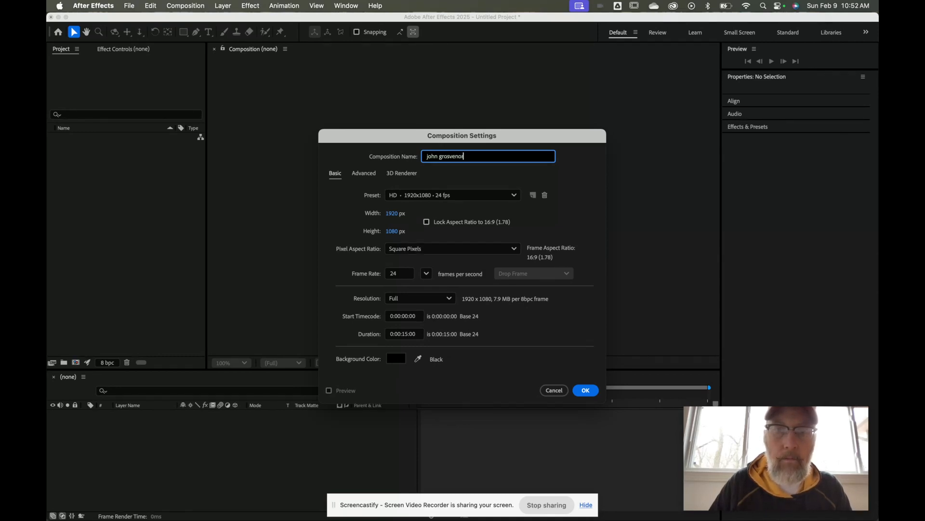
type(" walk cycle")
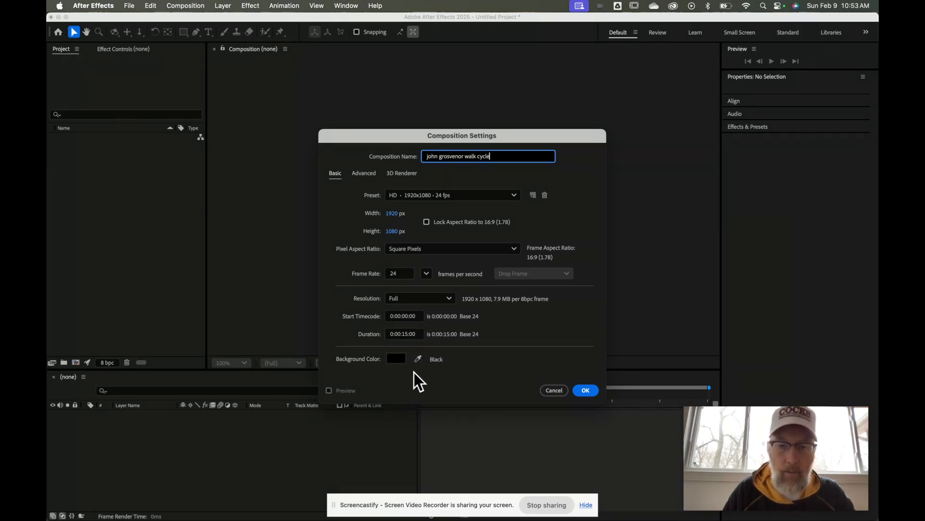
left_click(582, 392)
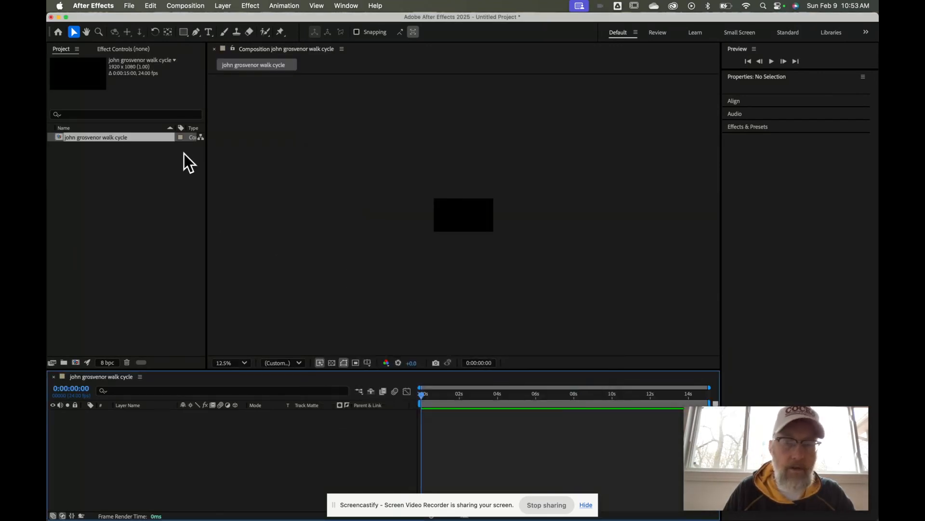
Set the viewer magnification to Fit and the preview resolution to Half
left_click(245, 362)
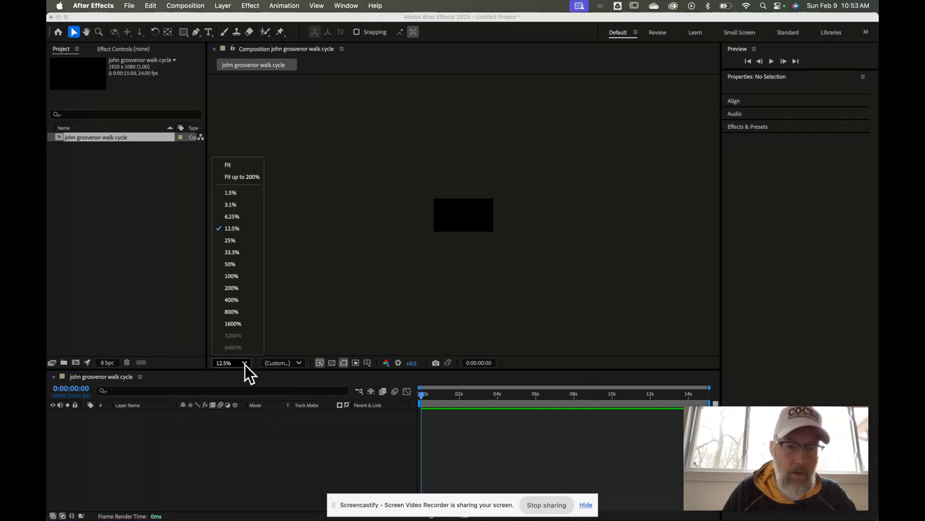
left_click(241, 166)
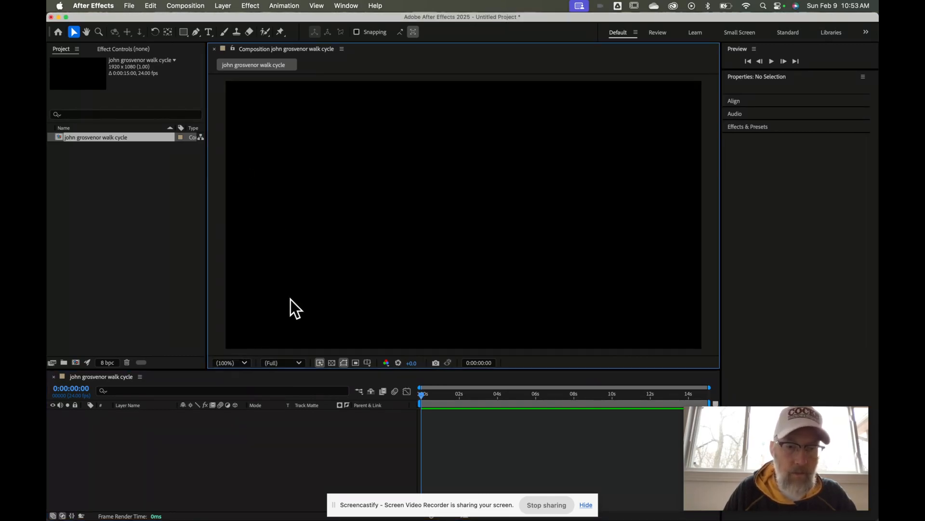
left_click(299, 364)
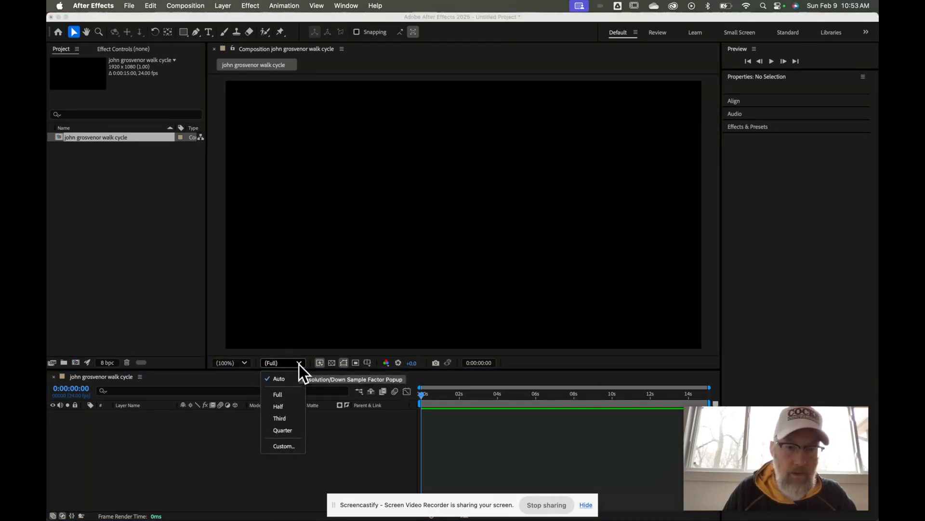
left_click(287, 406)
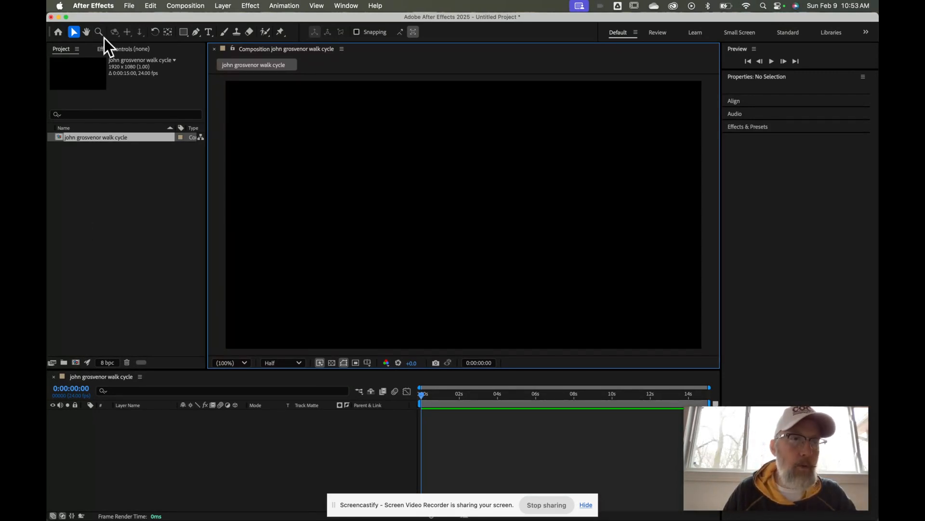
left_click(129, 6)
Import Walkman.ai as Composition - Retain Layer Sizes
mouse_move(145, 162)
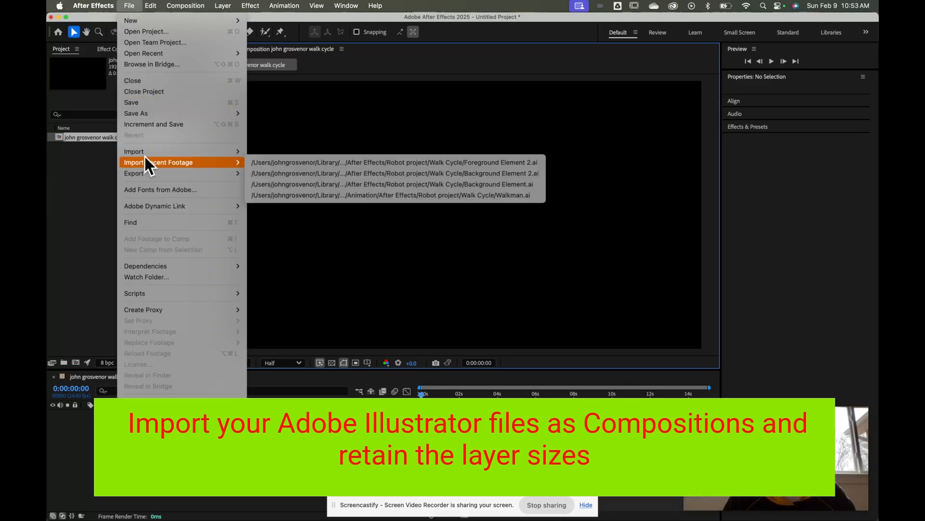
left_click(268, 149)
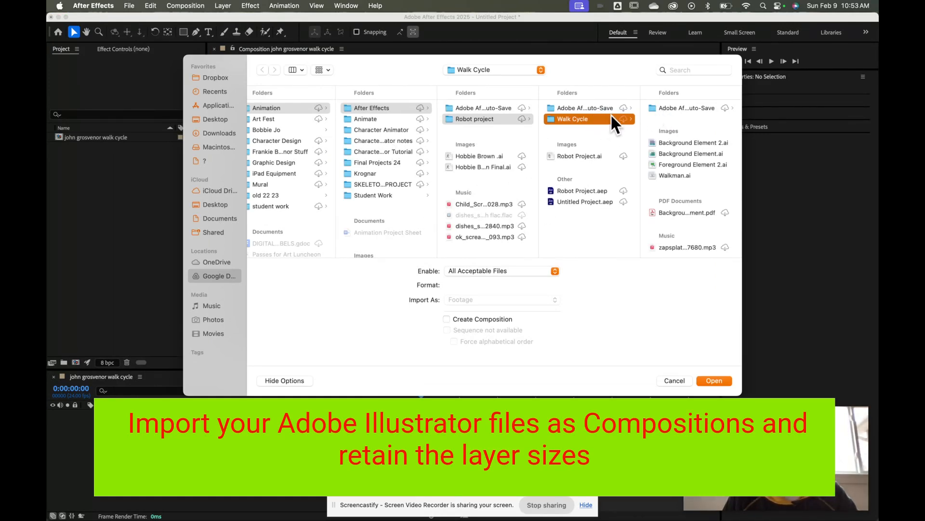
left_click(673, 175)
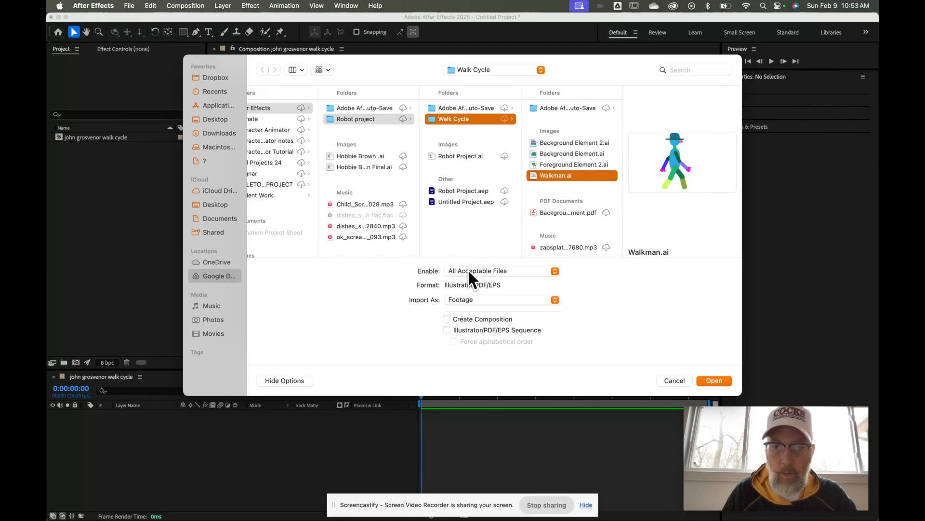
left_click(490, 299)
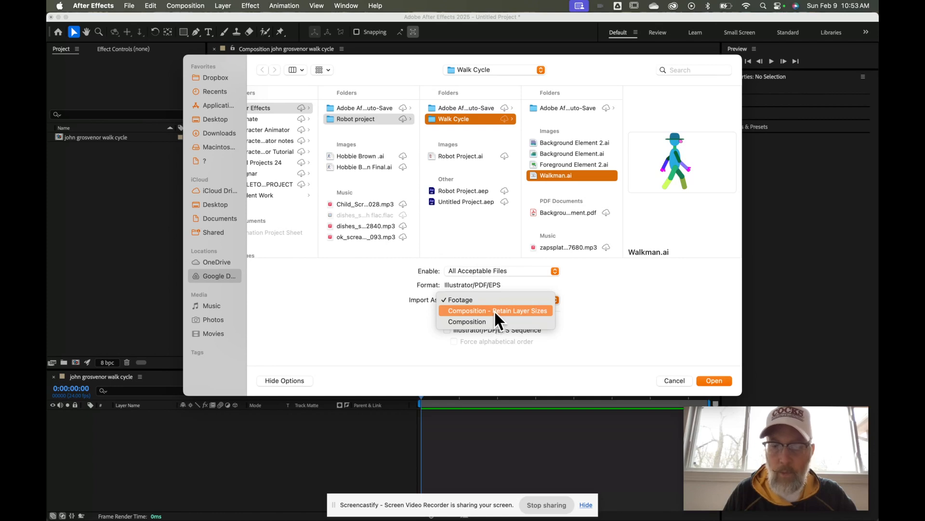
left_click(494, 311)
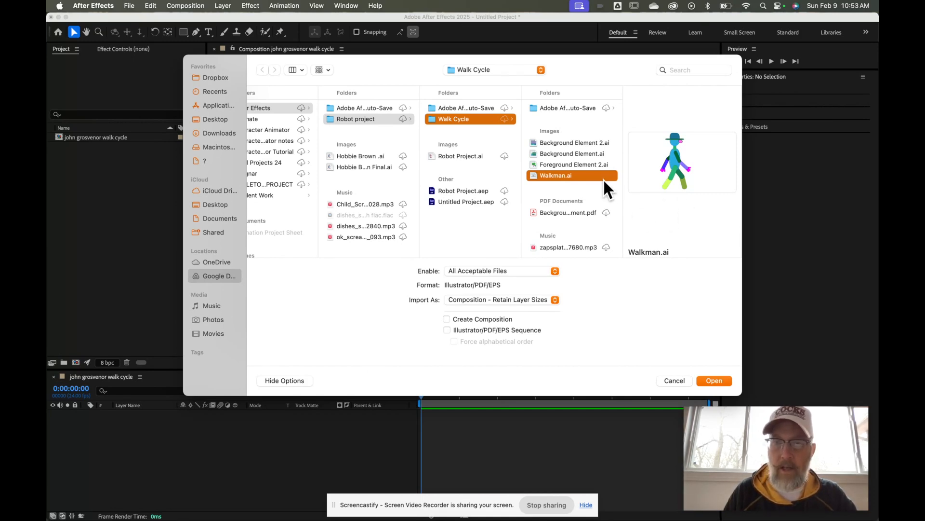
left_click(711, 380)
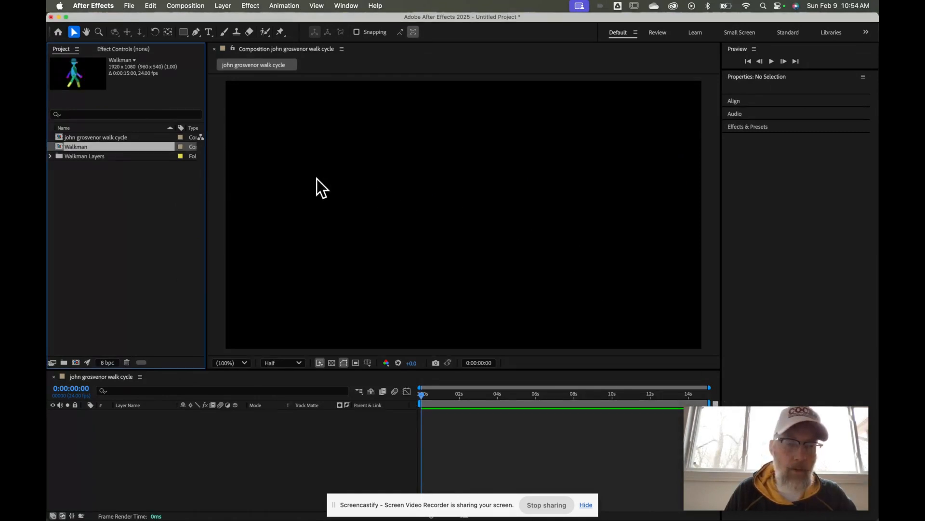
Open the Walkman comp, enlarge the timeline, and select layers Hat through Shin Back
double_click(77, 146)
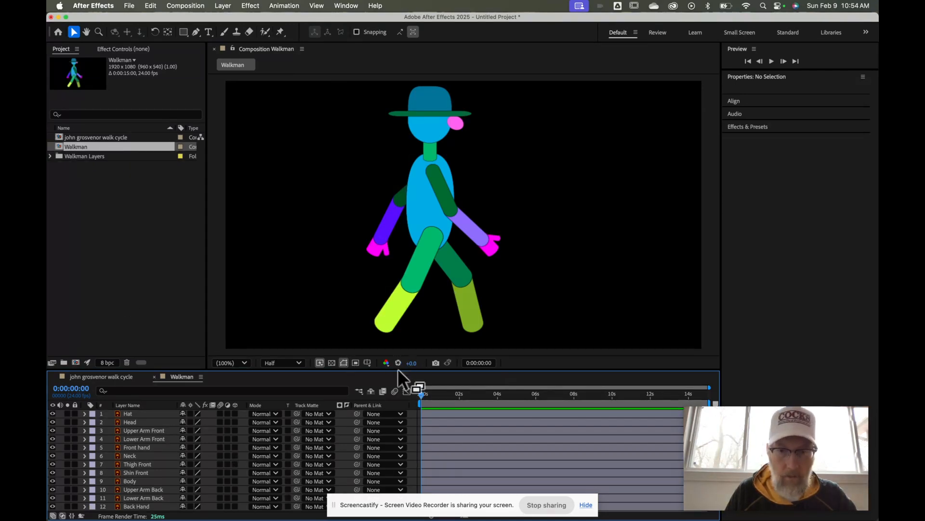
left_click_drag(397, 369, 383, 302)
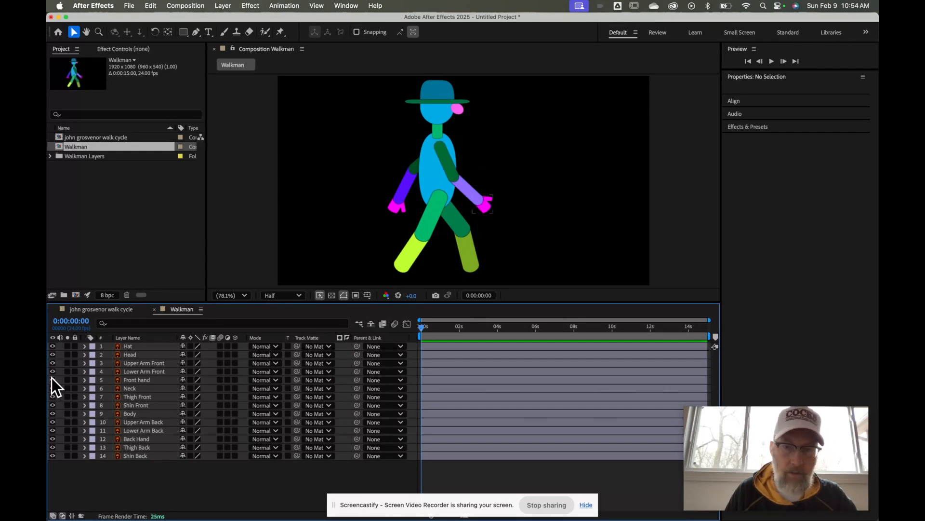
left_click(144, 346)
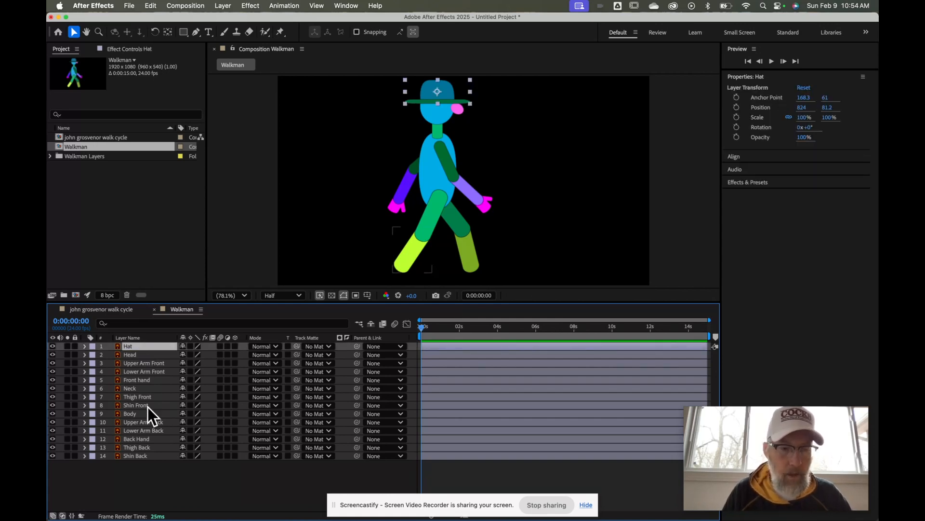
left_click(146, 455, "shift")
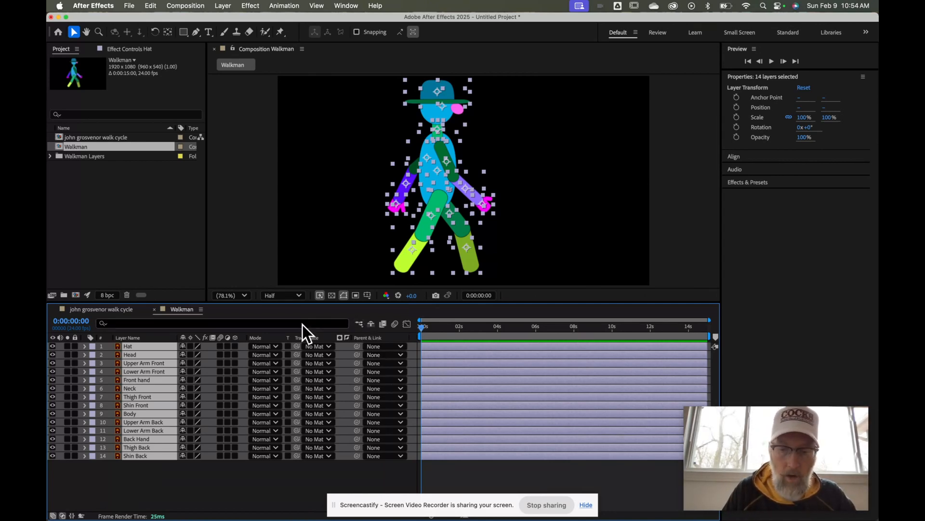
Reveal Rotation on all 14 selected Walkman layers and enlarge the After Effects window
key("r")
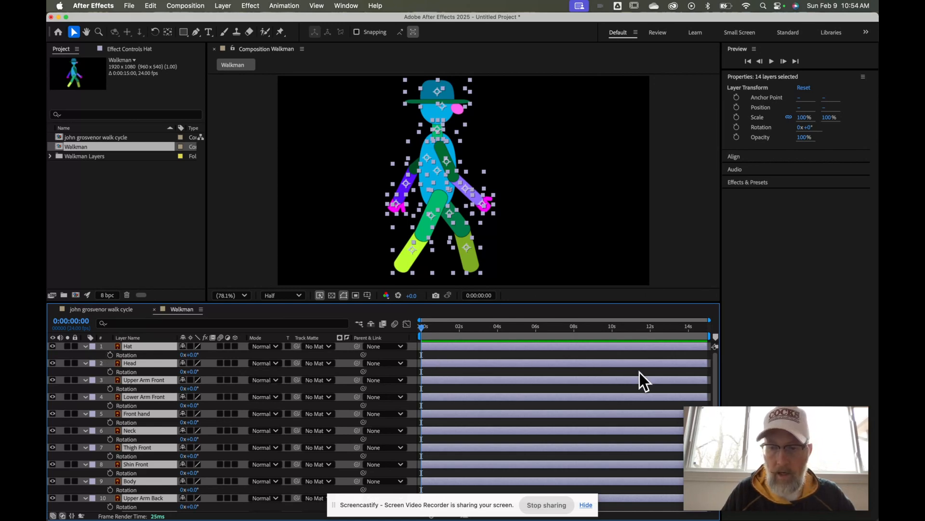
left_click_drag(789, 430, 804, 205)
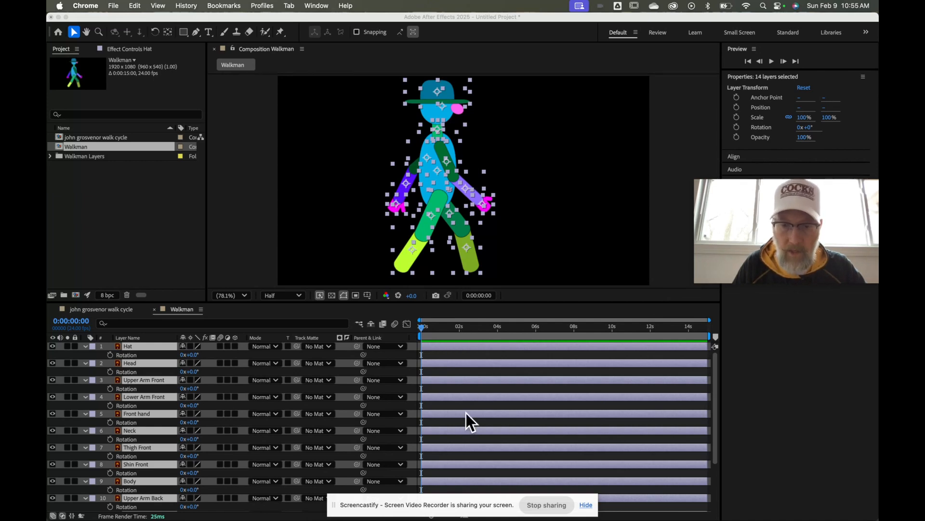
mouse_move(454, 518)
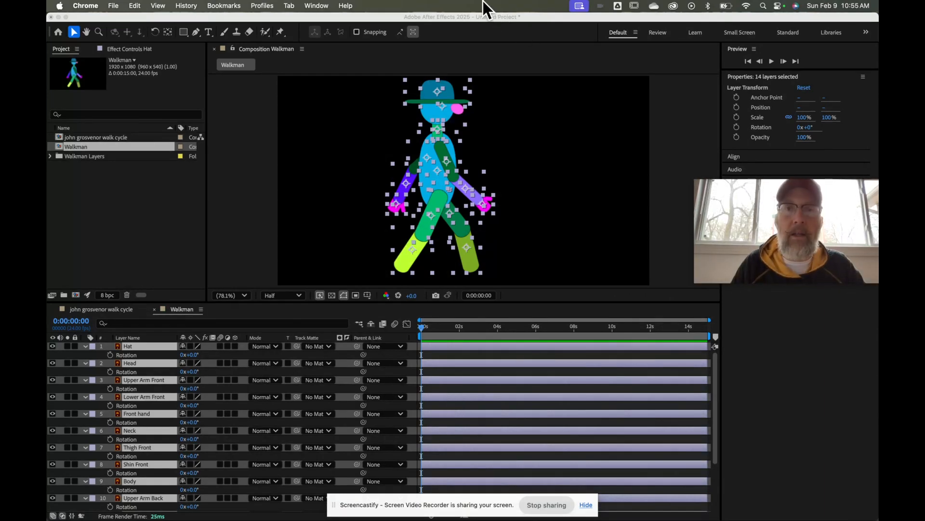
left_click(65, 18)
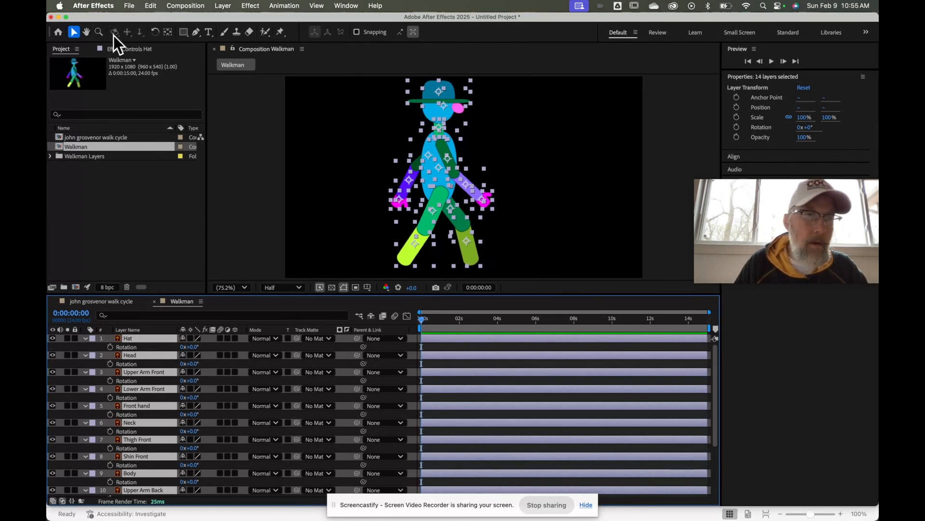
Reposition and resize the After Effects window alongside the Excel workbook
left_click_drag(114, 36, 176, 30)
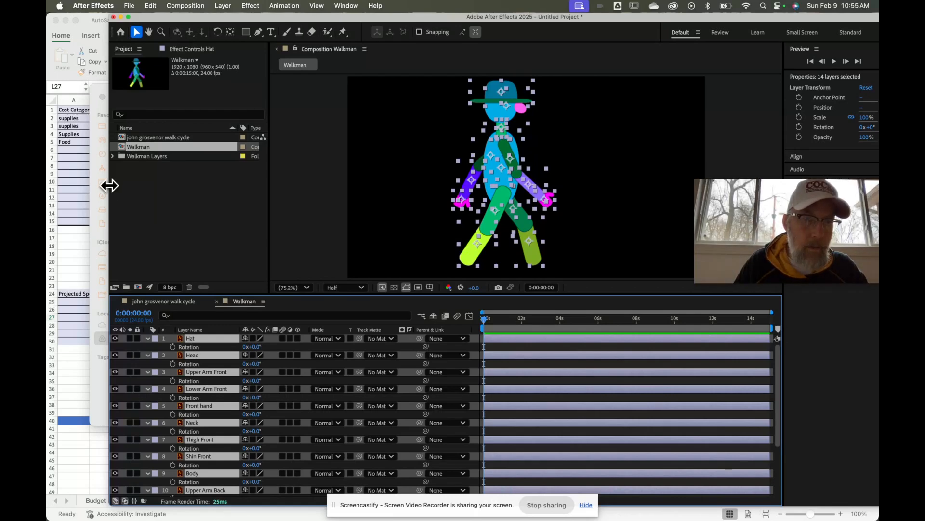
left_click_drag(109, 183, 181, 181)
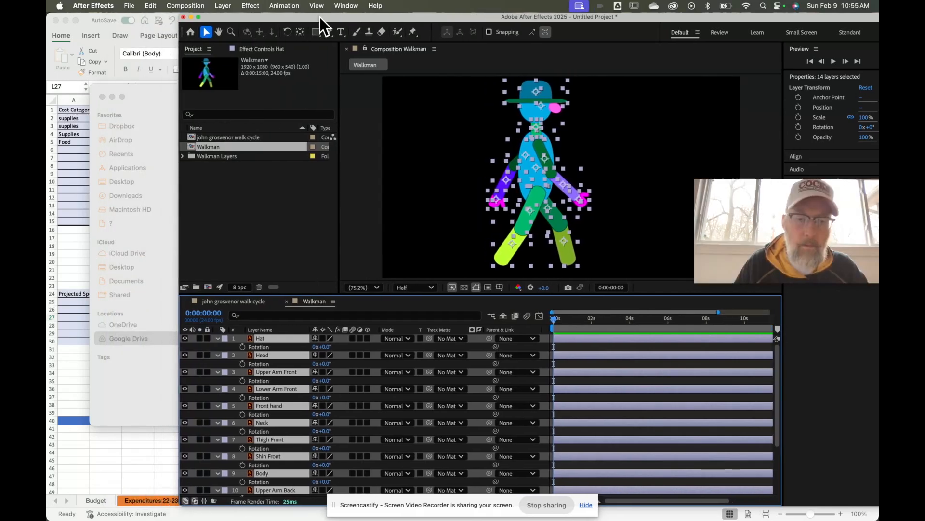
left_click_drag(320, 16, 257, 16)
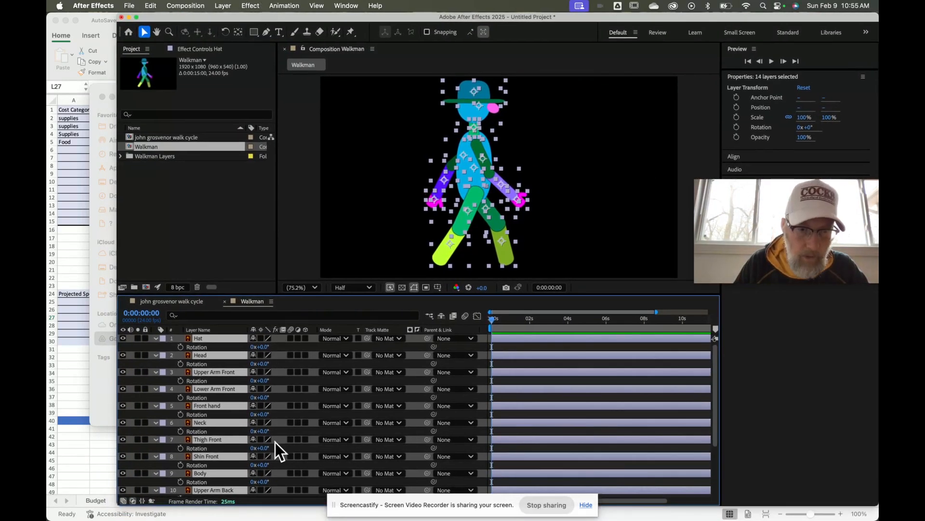
left_click(273, 503)
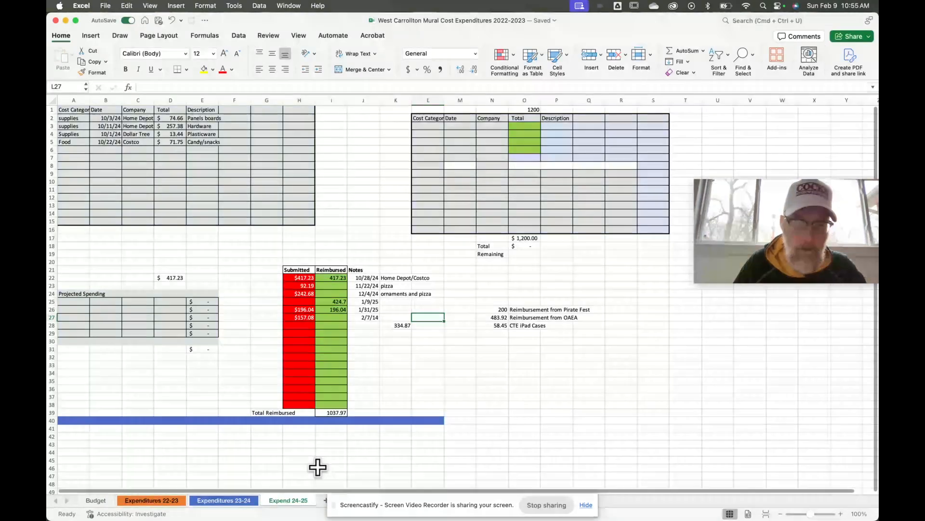
mouse_move(332, 518)
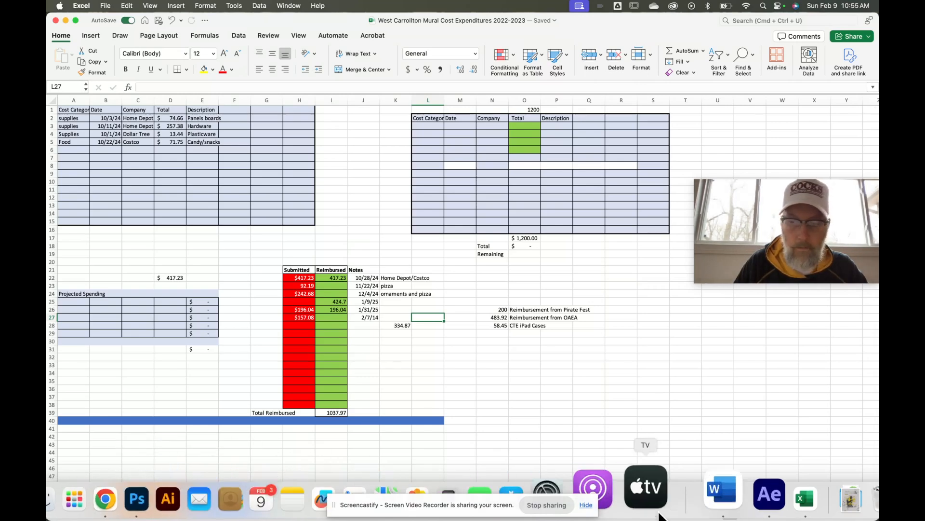
left_click(734, 496)
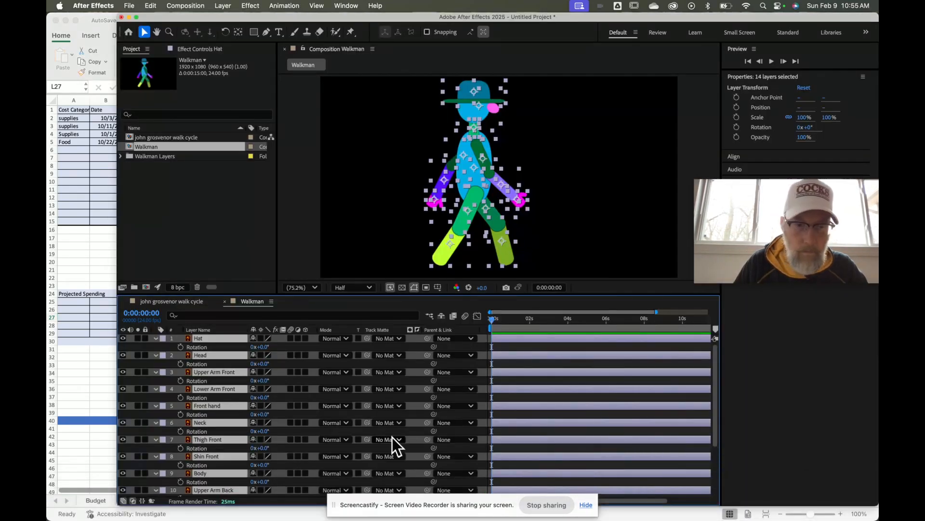
left_click_drag(265, 504, 382, 460)
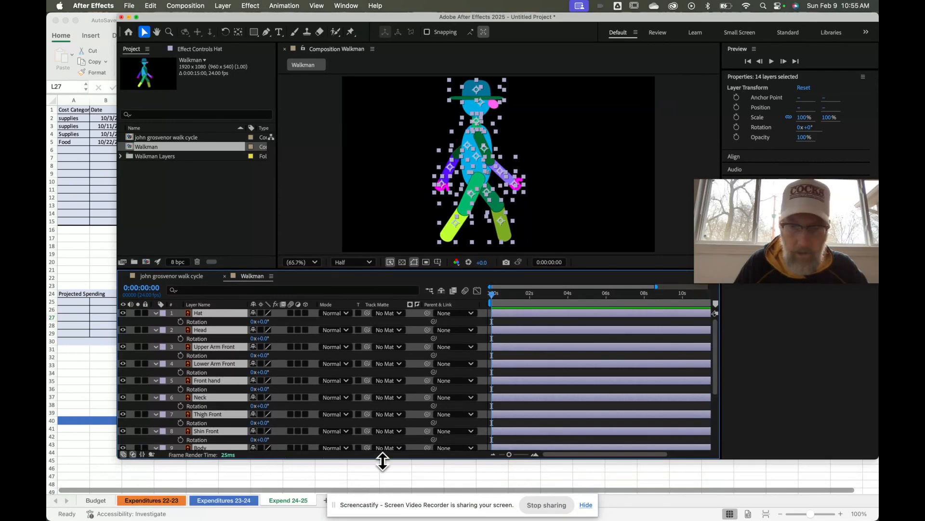
Zoom the timeline to the first two seconds and set Rotation keyframes at 0:00 on all layers
left_click(511, 455)
left_click_drag(510, 455, 526, 456)
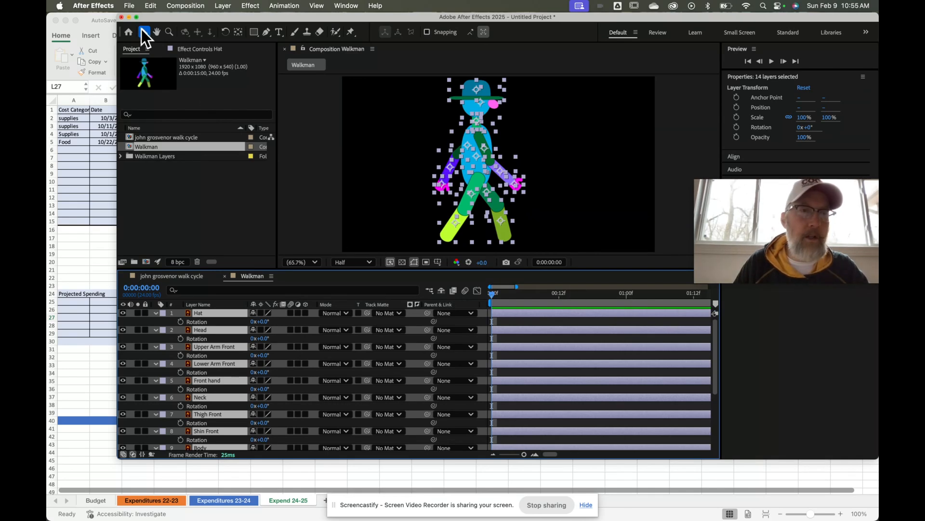
left_click(136, 17)
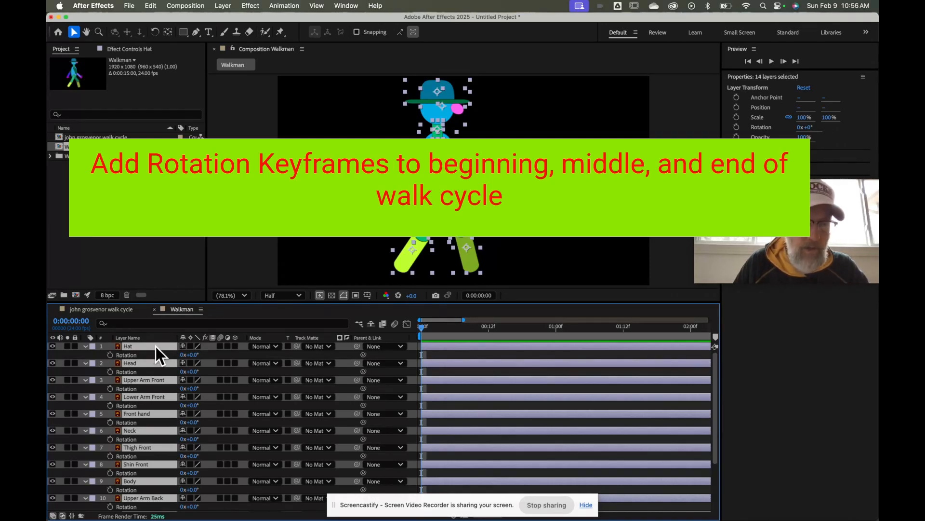
left_click(111, 356)
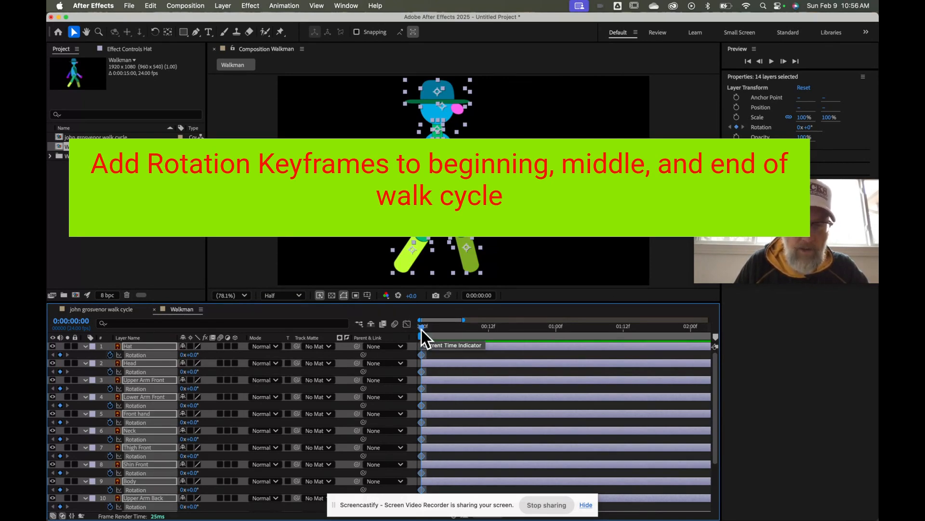
Add Rotation keyframes at 0:12 and 1:00 on every layer, returning the playhead to 0:12
left_click_drag(421, 328, 490, 332)
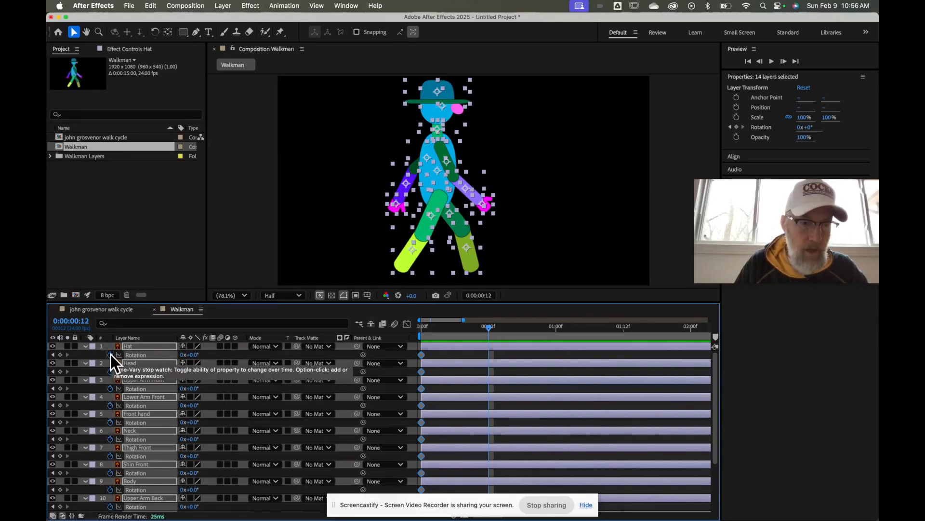
left_click(60, 355)
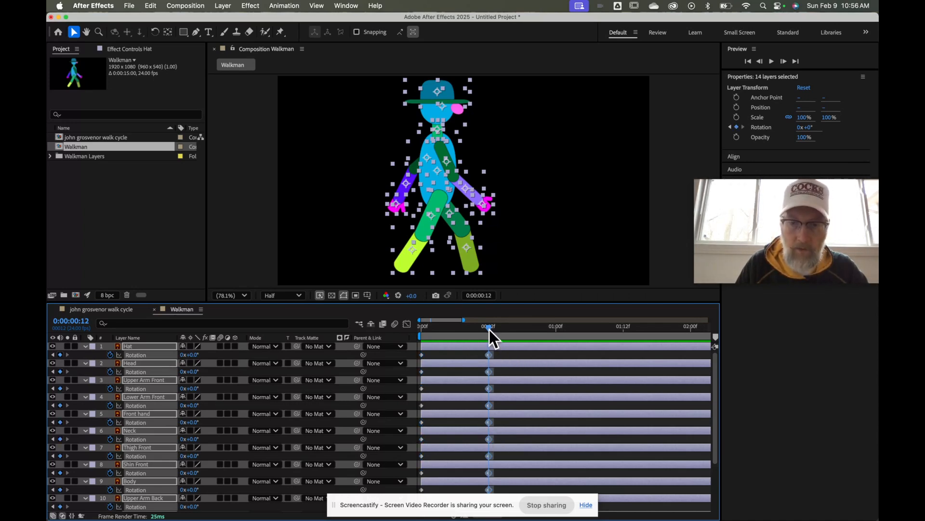
left_click_drag(489, 329, 557, 331)
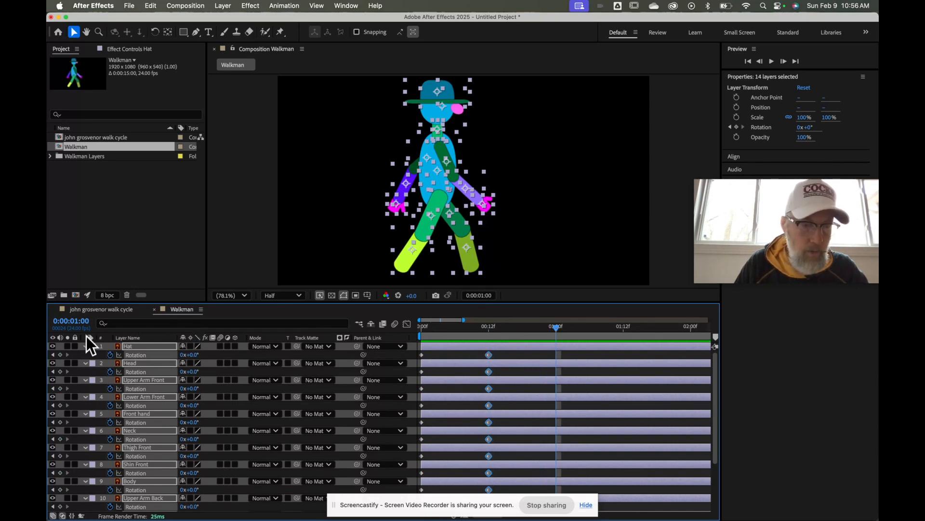
left_click(60, 355)
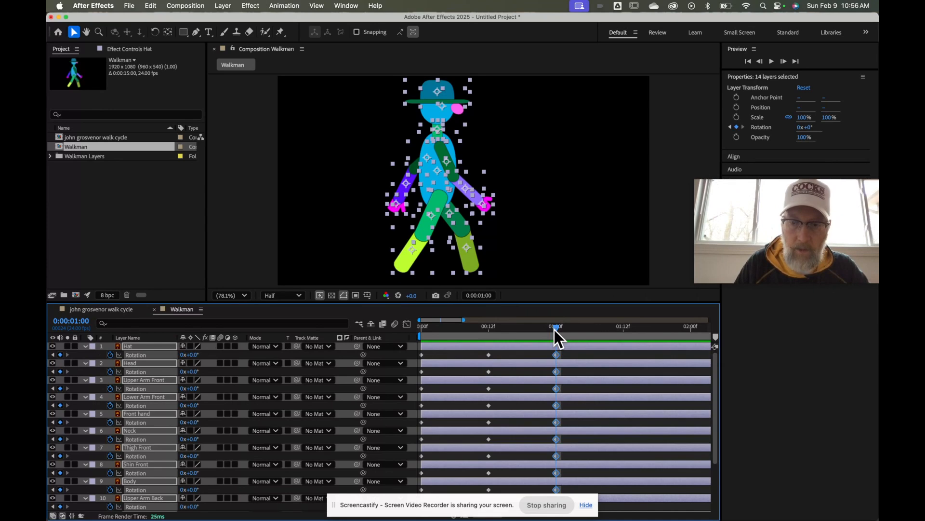
left_click_drag(556, 328, 488, 335)
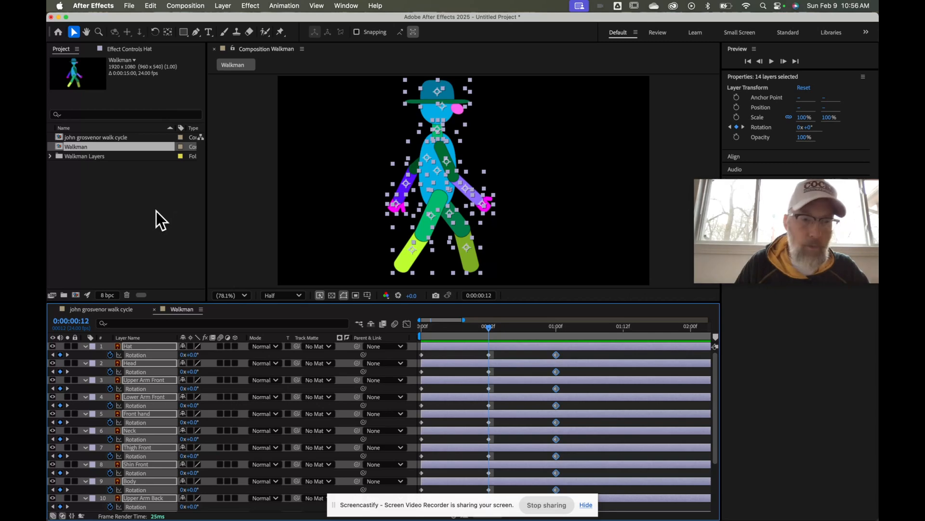
left_click(188, 270)
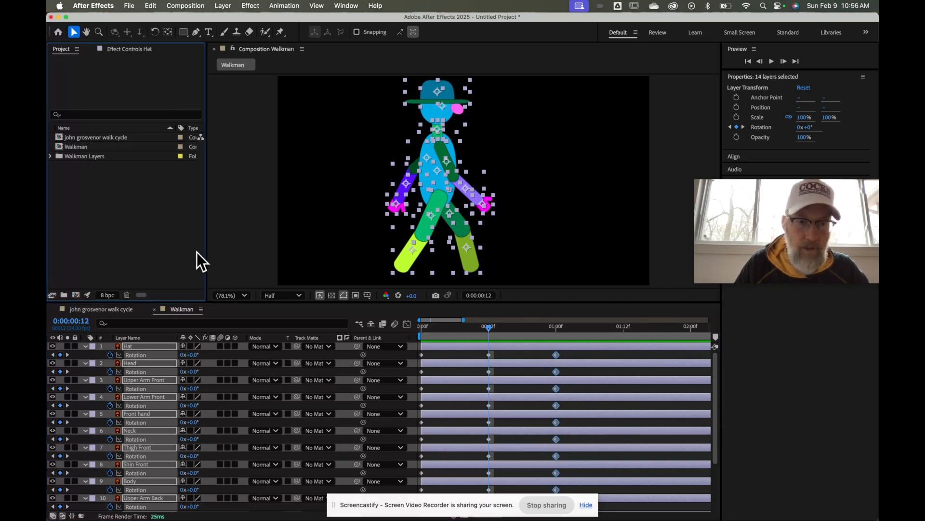
Deselect all 14 Walkman layers and check the timeline panel menu's Columns options
left_click(253, 252)
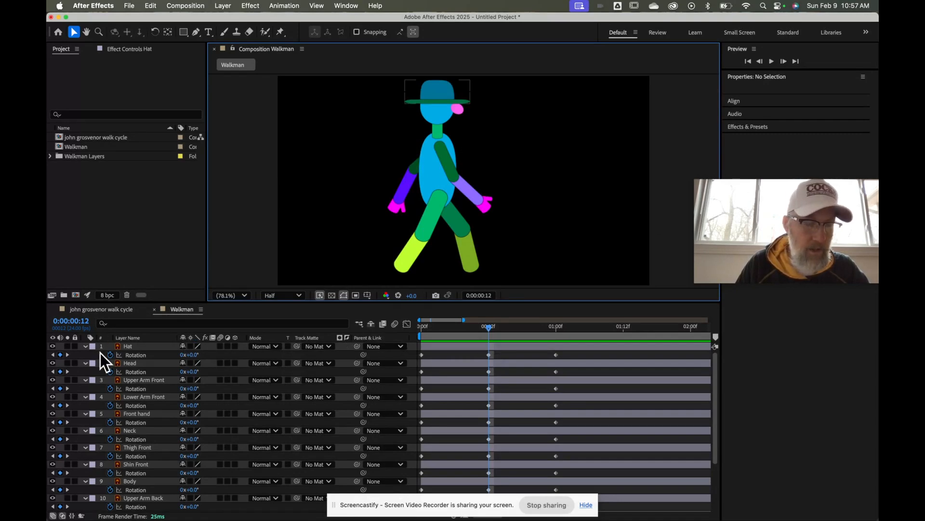
left_click(200, 312)
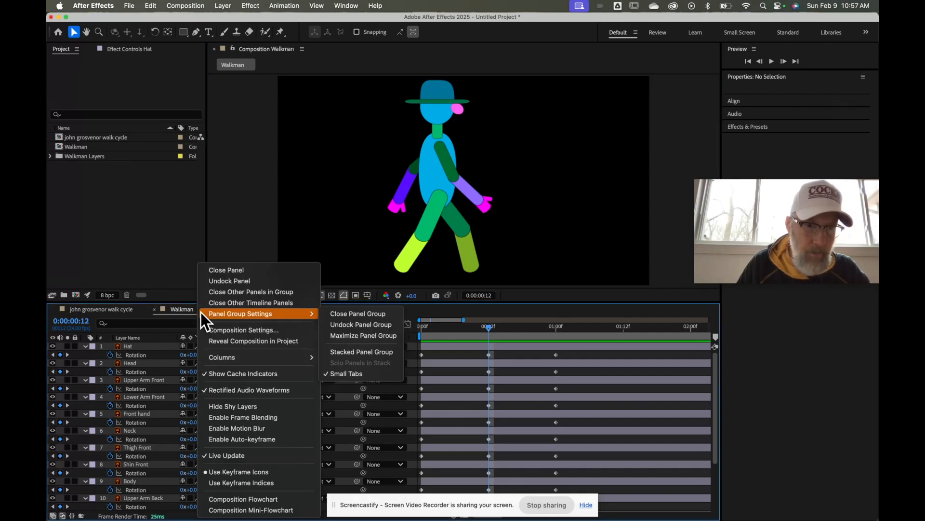
mouse_move(226, 360)
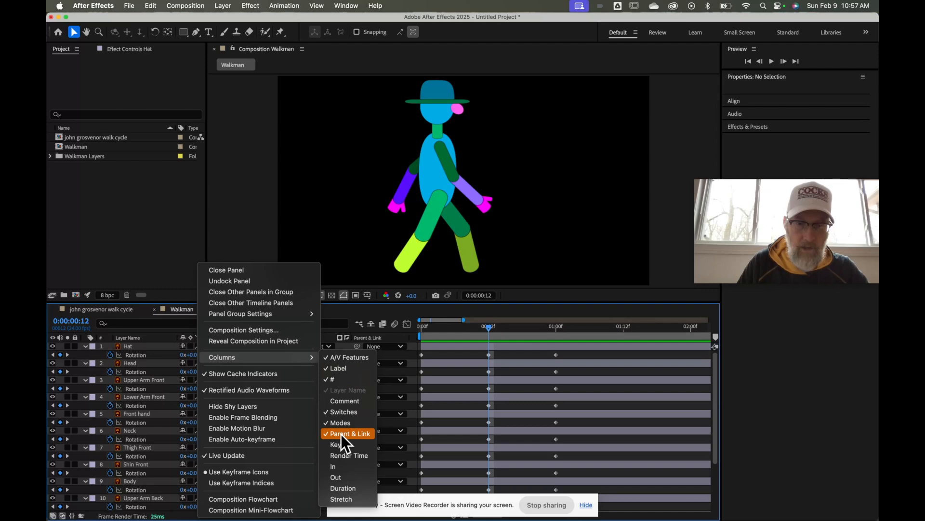
left_click(357, 311)
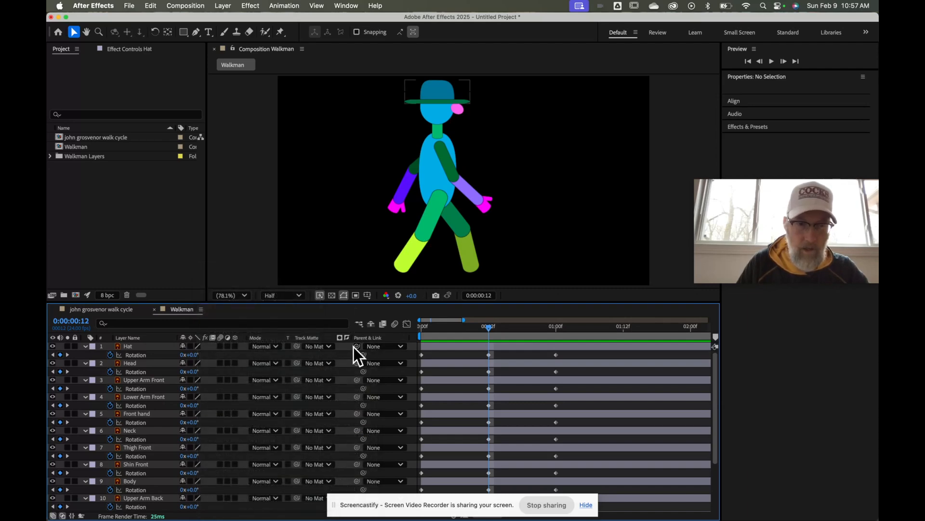
Parent Hat to Head, Head to Neck, Upper Arm Front to Body, Lower Arm Front to Upper Arm Front
left_click(400, 347)
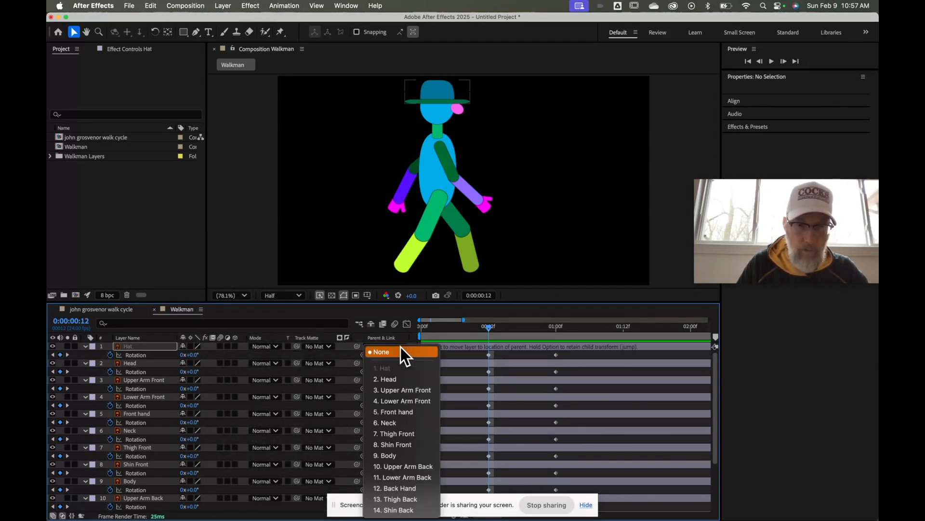
left_click(391, 378)
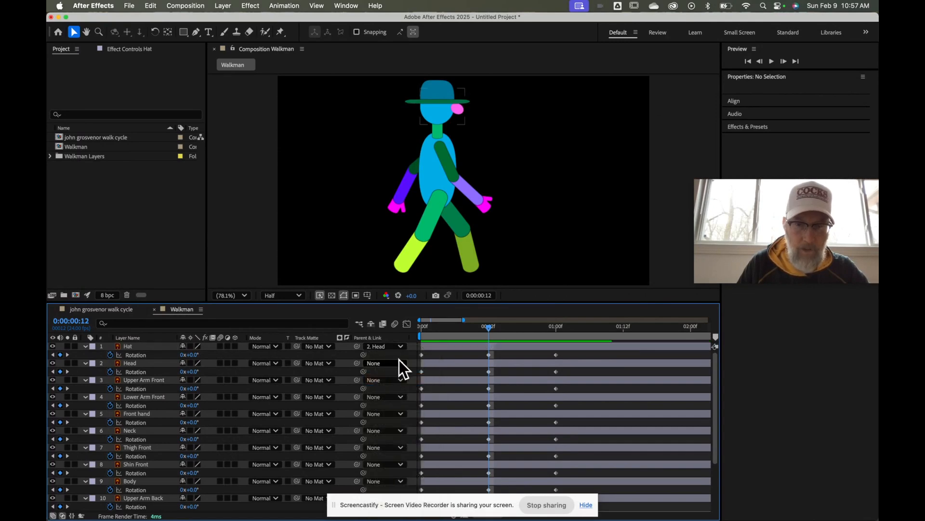
left_click(403, 363)
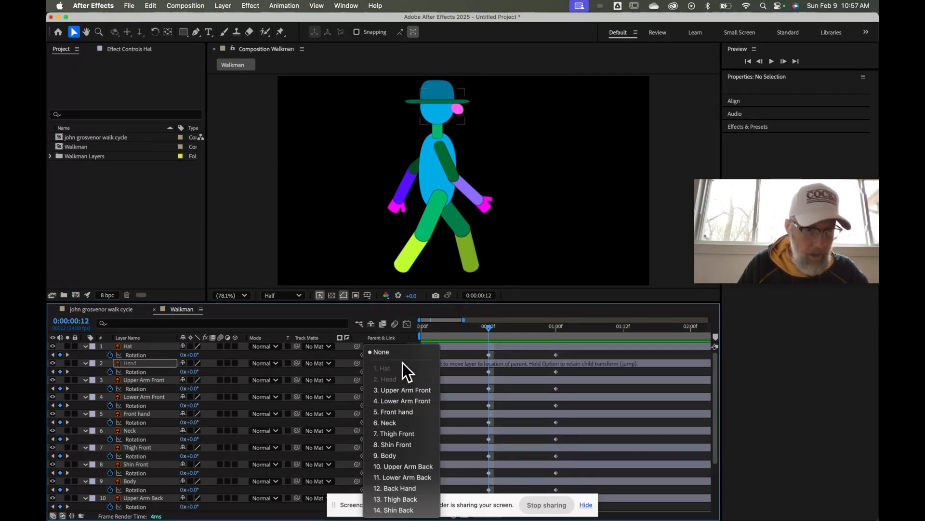
left_click(394, 422)
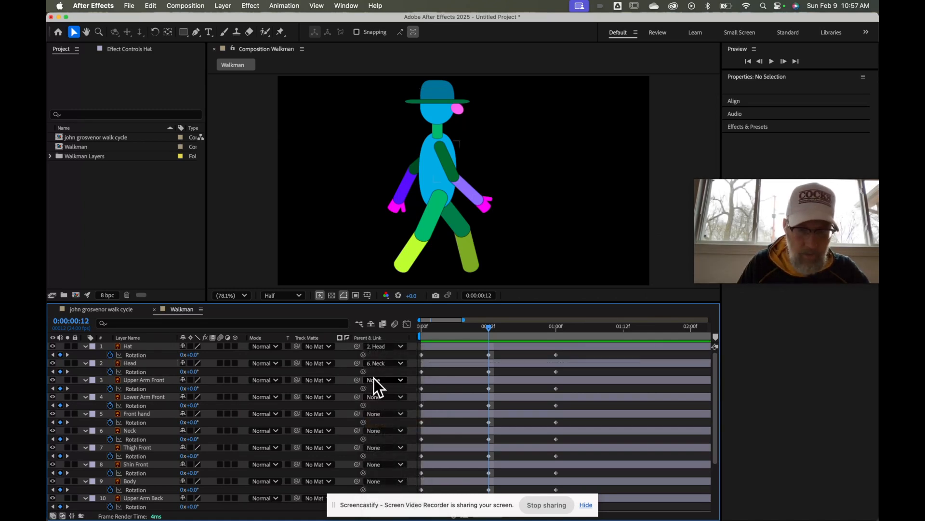
left_click(398, 380)
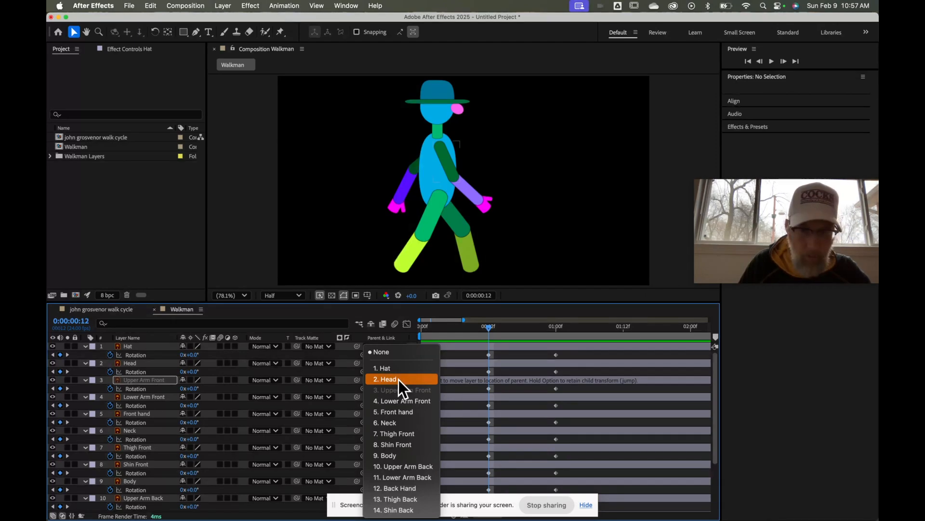
left_click(395, 455)
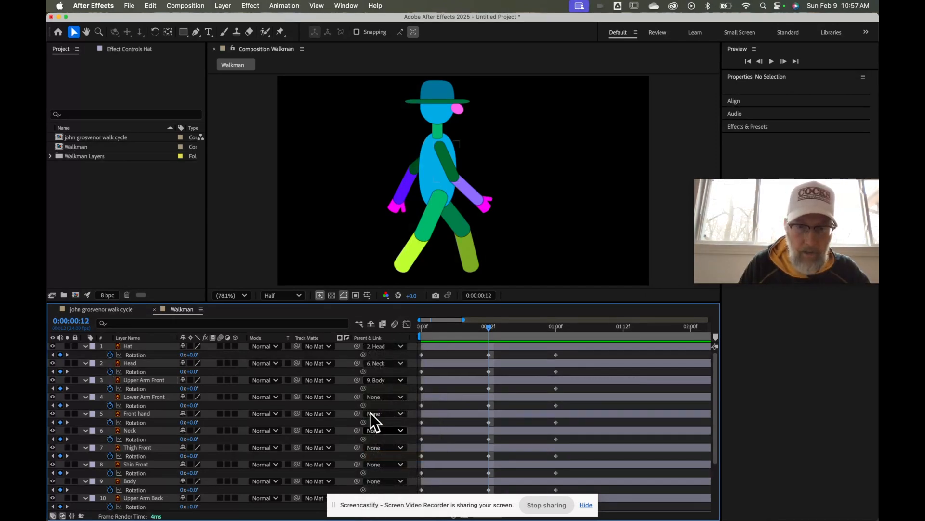
left_click(402, 397)
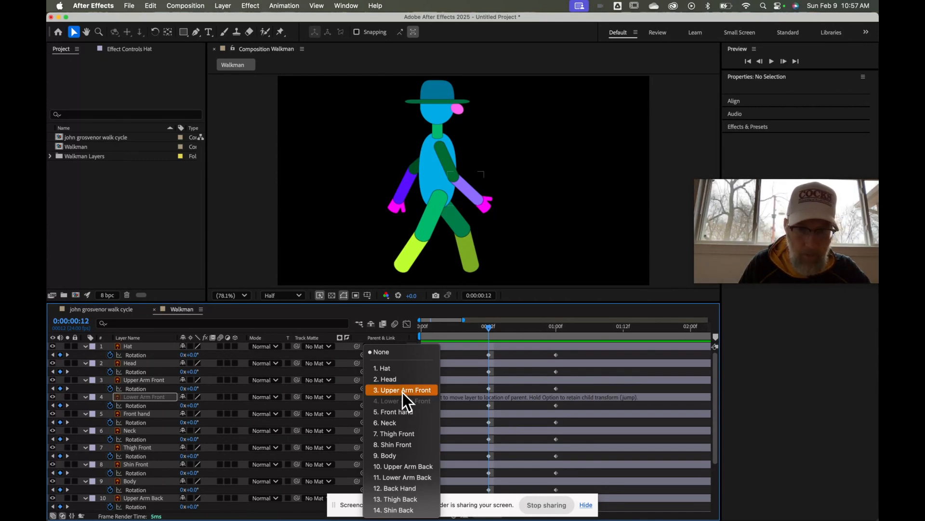
left_click(403, 392)
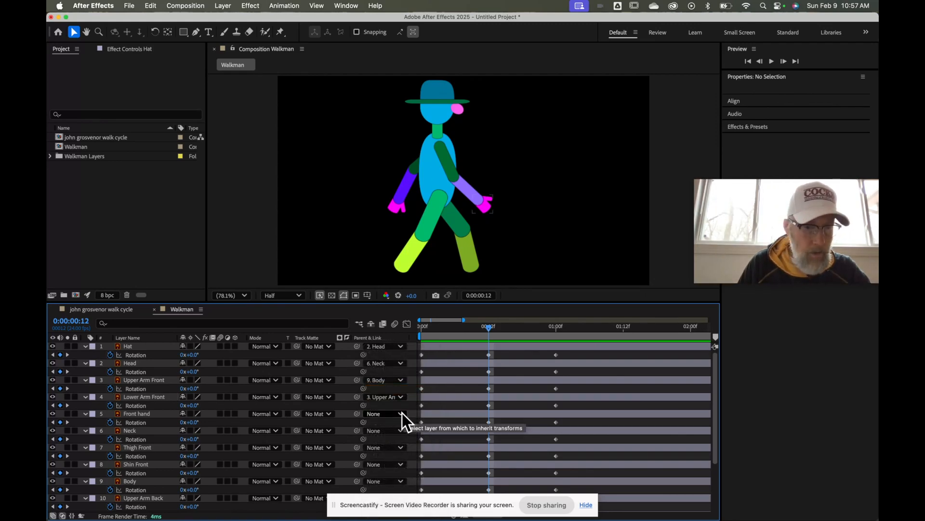
Parent Front hand to Lower Arm Front, Neck and Thigh Front to Body, Shin Front to Thigh Front
left_click(402, 414)
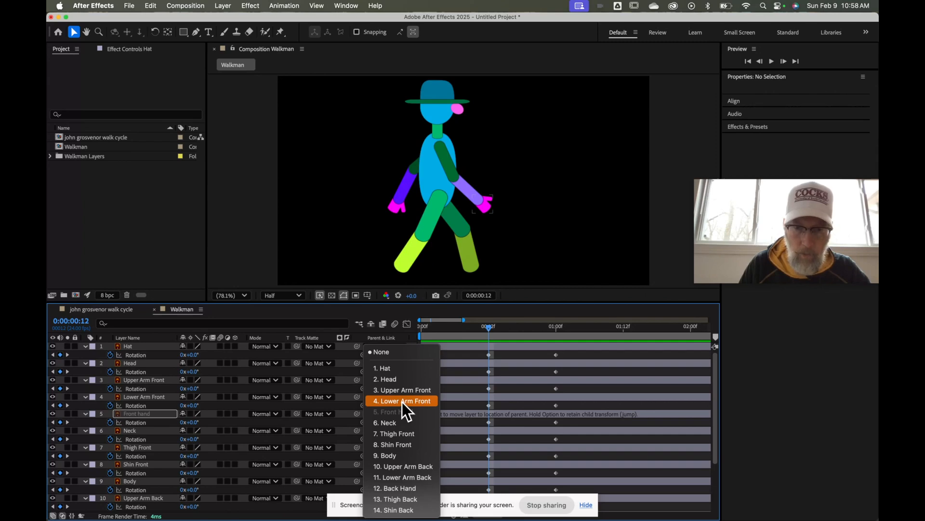
left_click(402, 402)
left_click(400, 430)
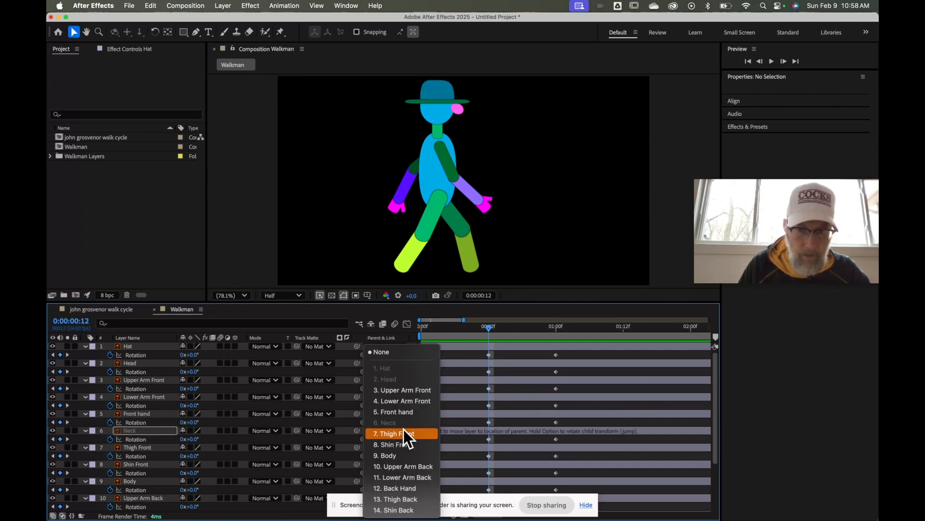
left_click(398, 455)
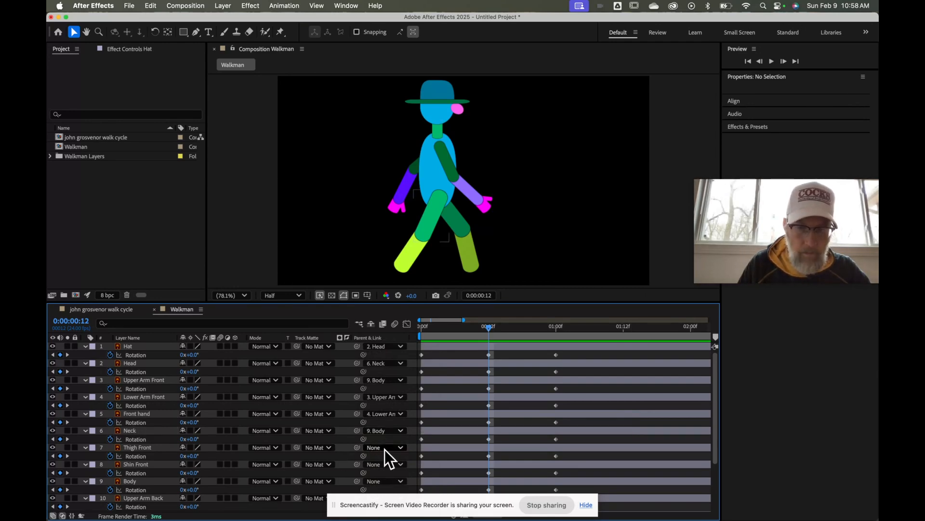
left_click(400, 447)
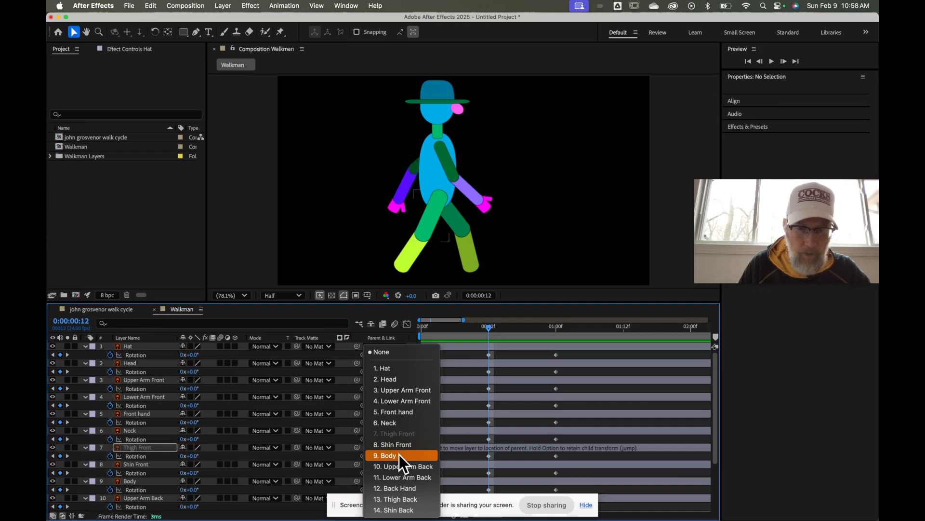
left_click(399, 455)
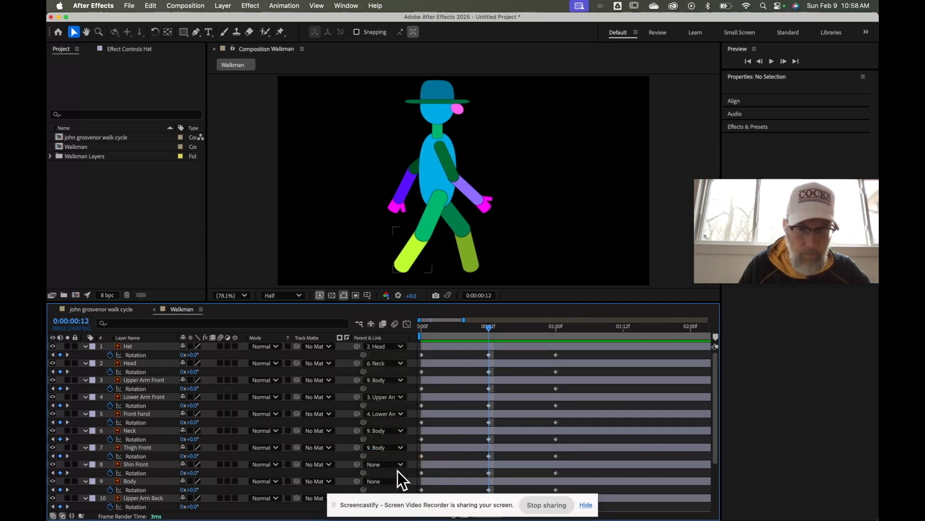
left_click(400, 465)
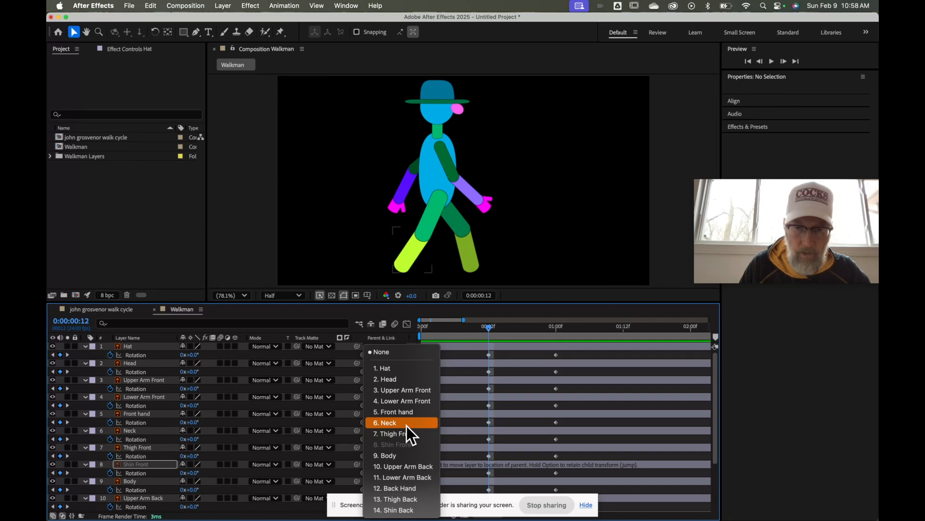
left_click(424, 435)
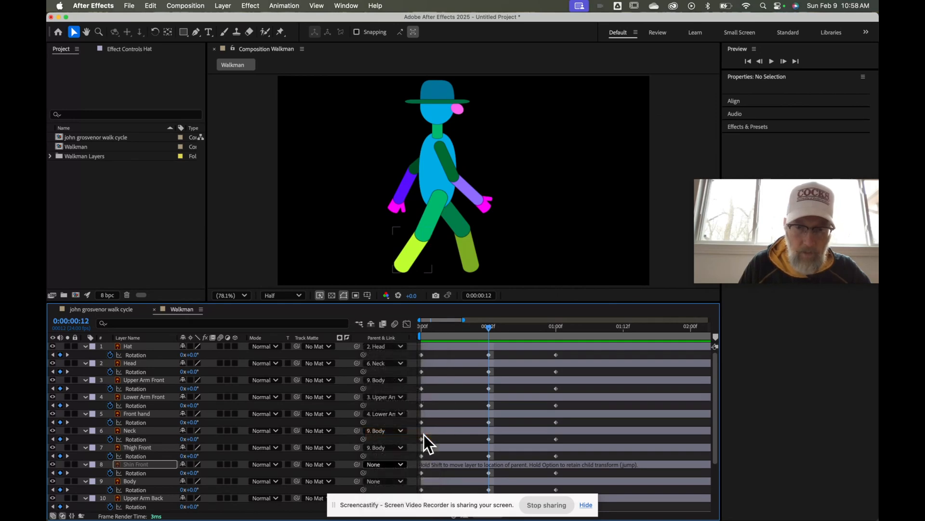
Leave Body with no parent and chain Upper Arm Back, Lower Arm Back and Back Hand to it
scroll(391, 444, "down", 3)
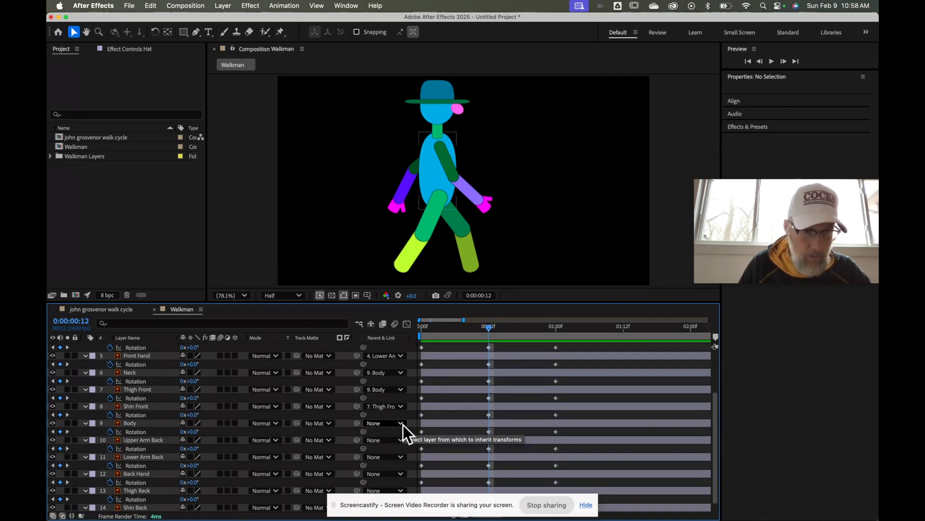
left_click(403, 424)
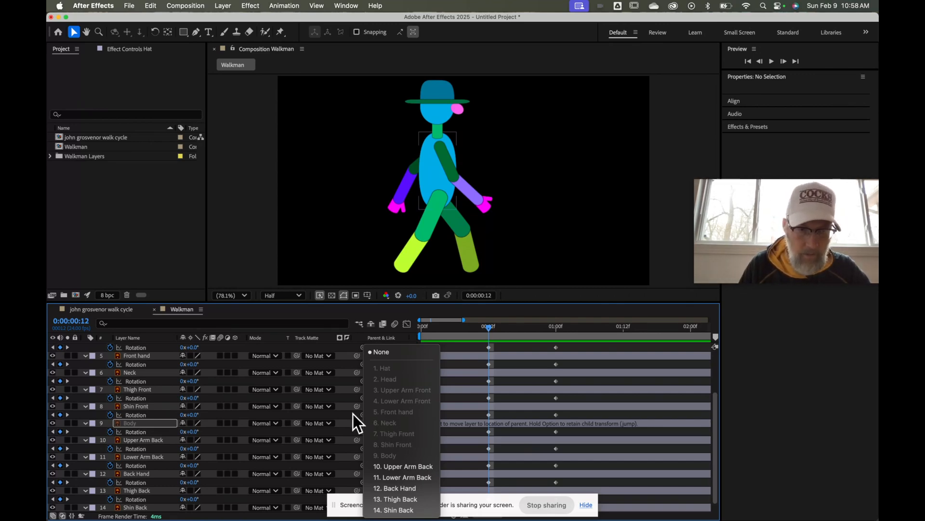
left_click(396, 352)
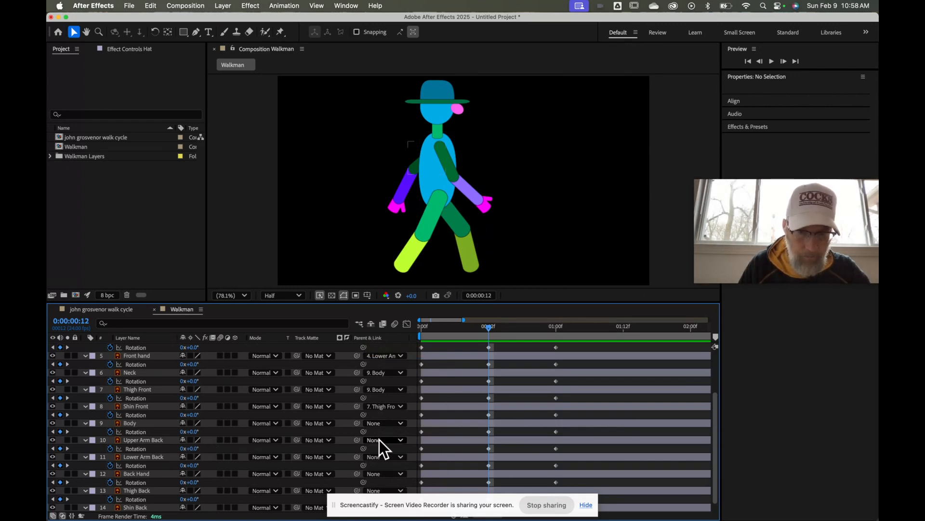
left_click(399, 440)
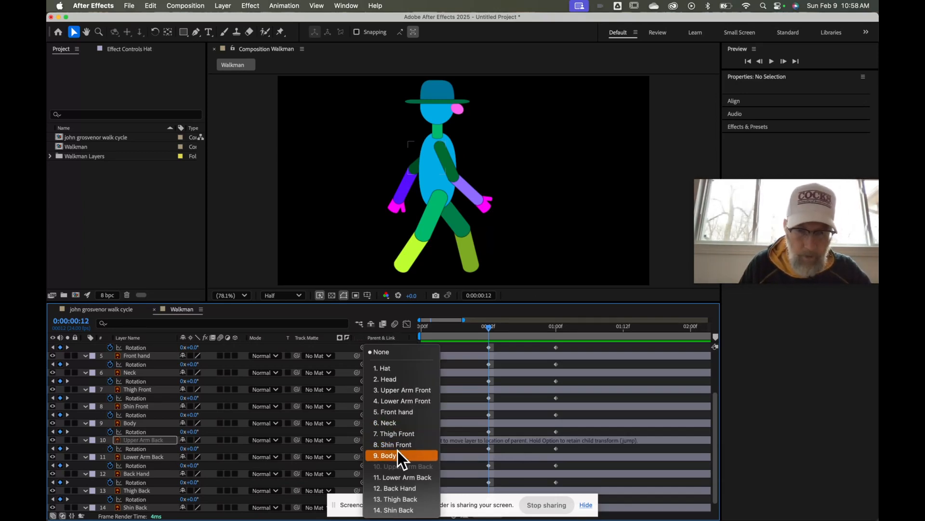
left_click(398, 451)
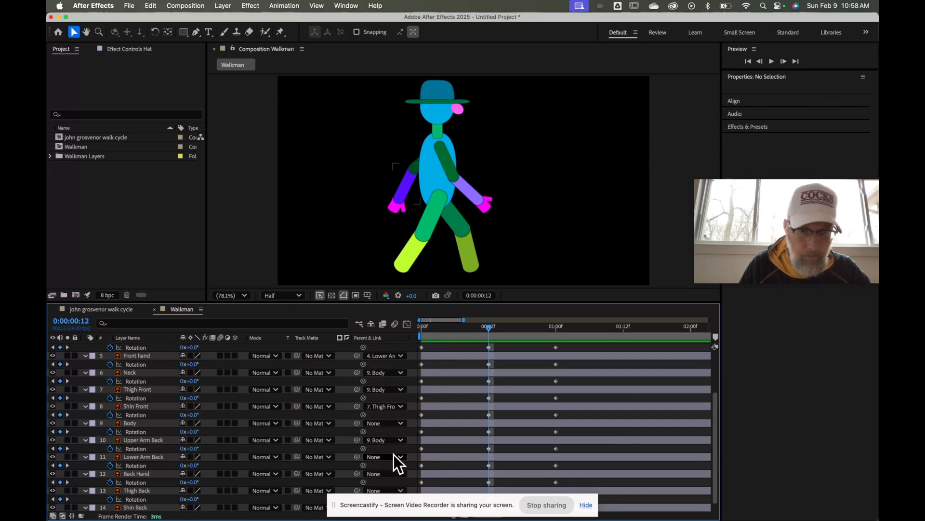
left_click(401, 458)
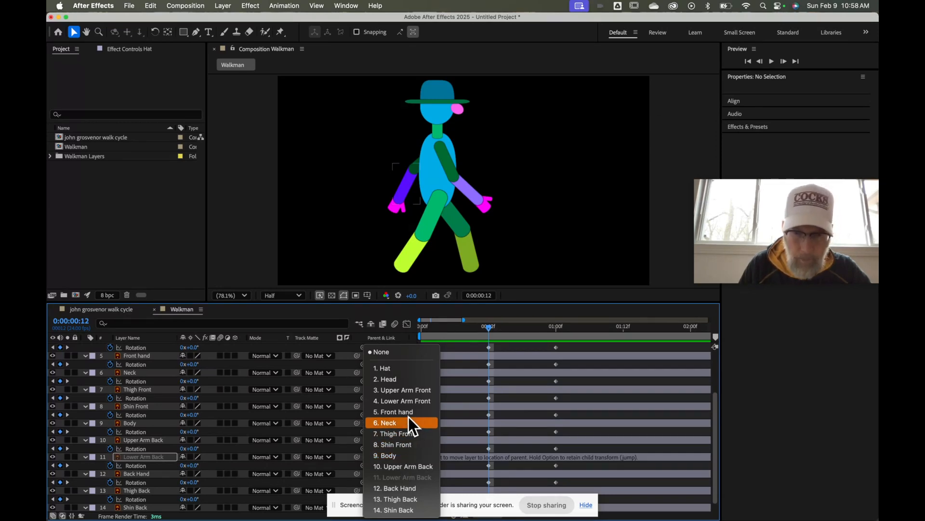
left_click(408, 466)
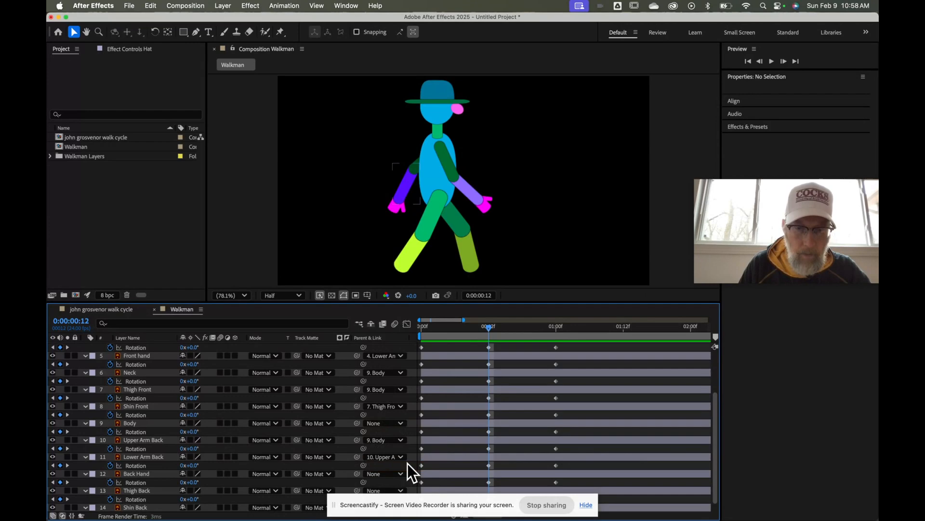
left_click(401, 474)
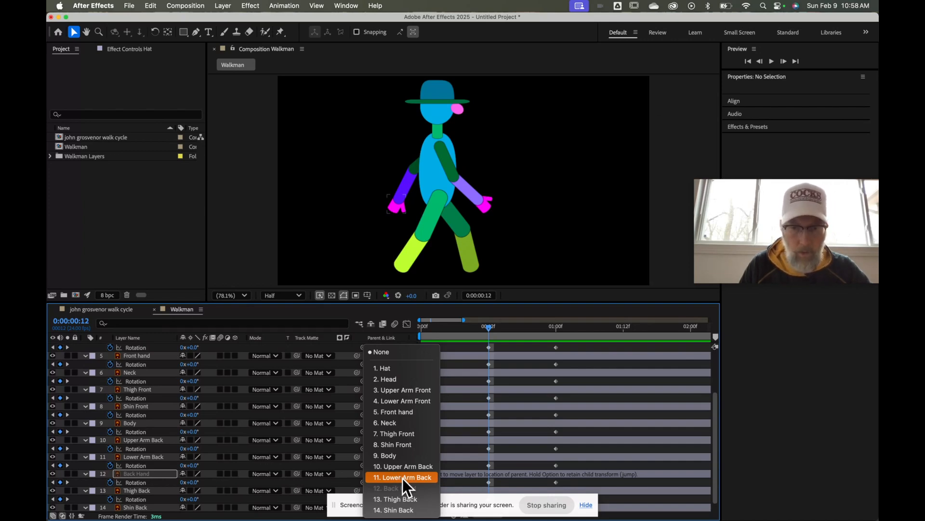
left_click(403, 478)
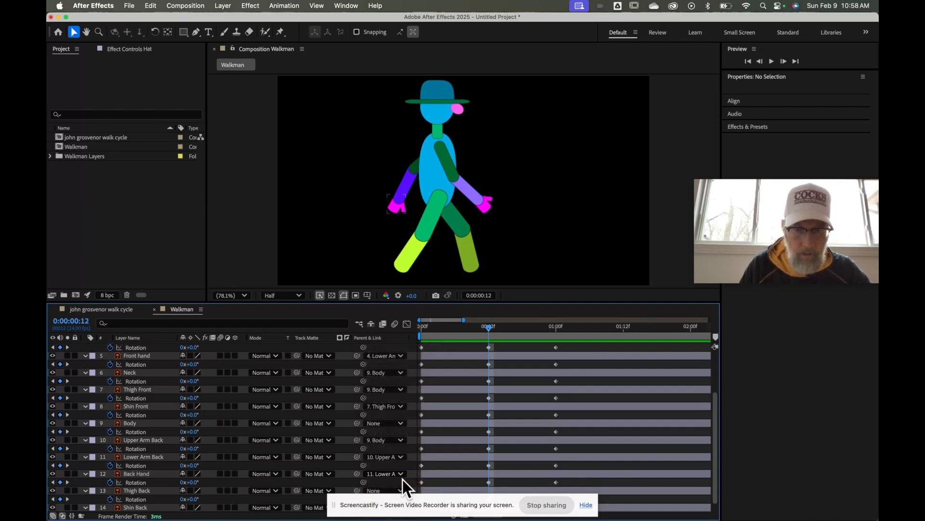
Parent Thigh Back to Body and Shin Back to Thigh Back
scroll(403, 479, "down", 1)
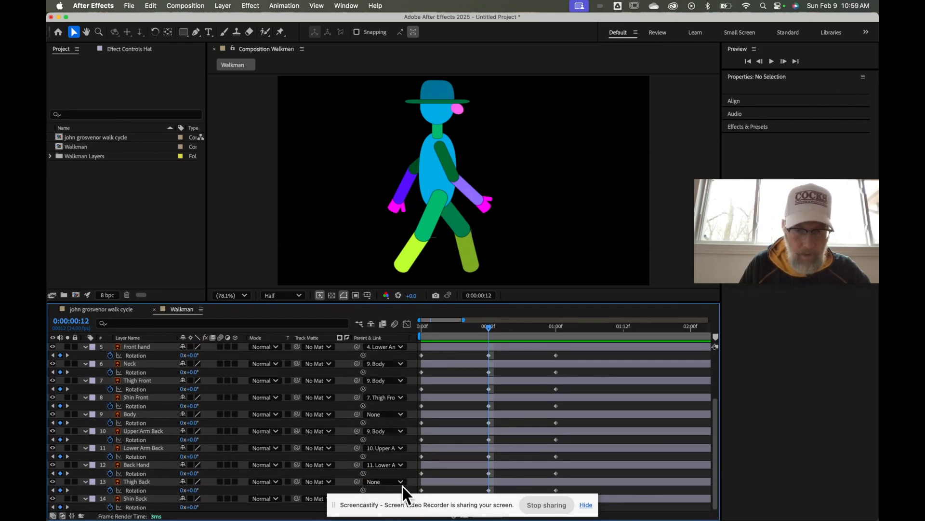
left_click(401, 482)
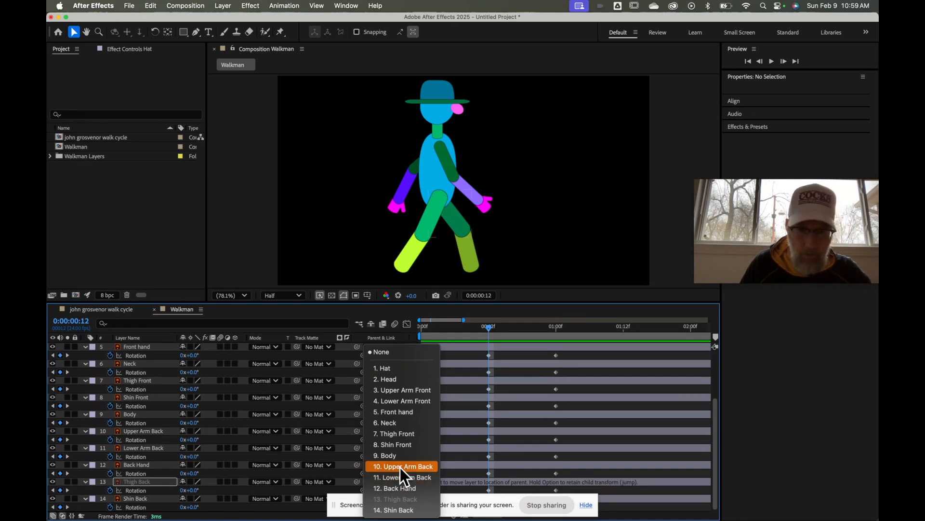
left_click(399, 458)
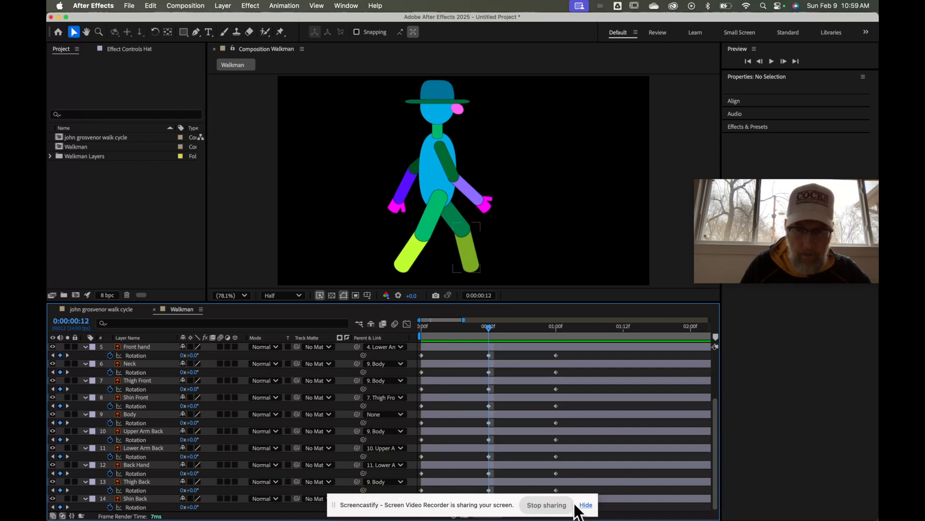
left_click(588, 509)
left_click(586, 506)
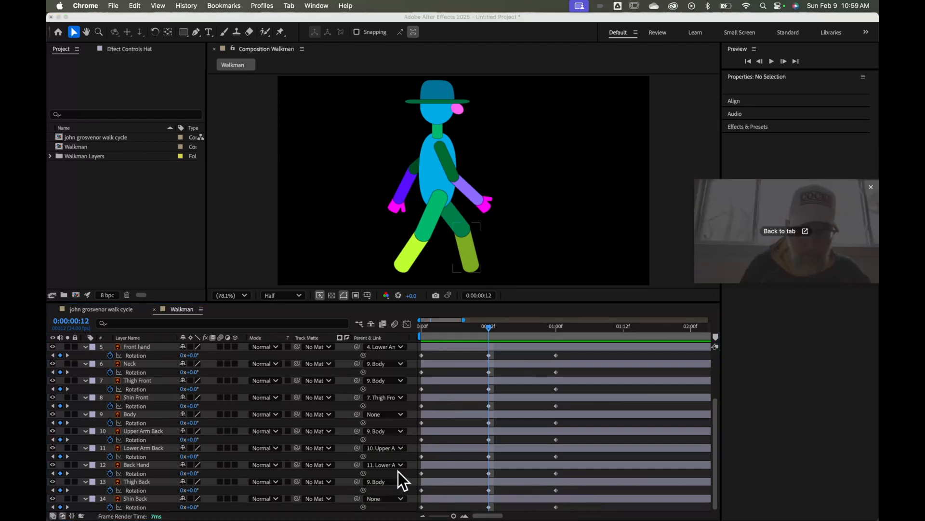
left_click(402, 499)
left_click(402, 498)
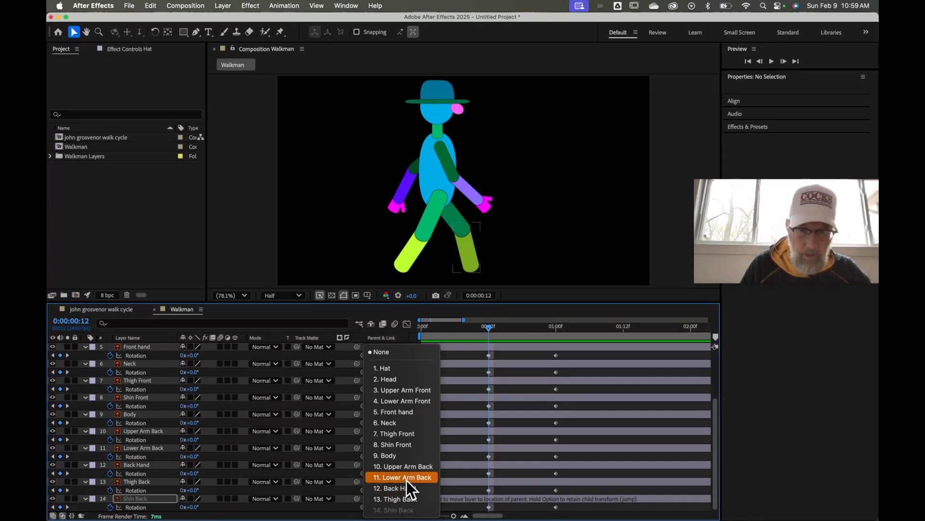
left_click(404, 498)
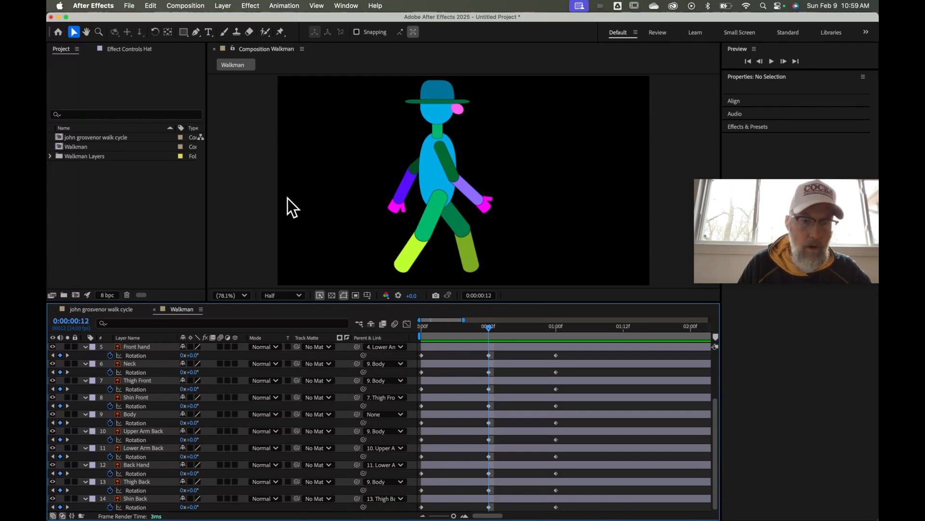
scroll(311, 424, "up", 4)
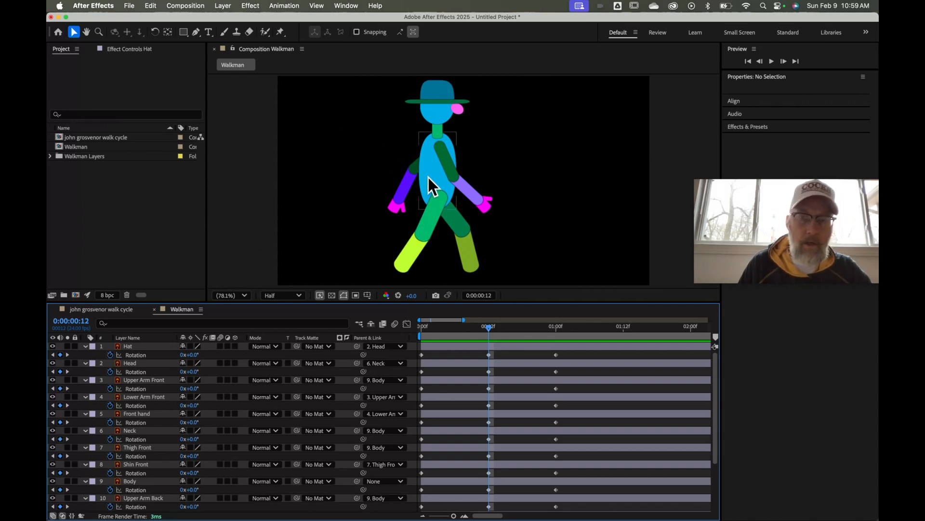
left_click_drag(428, 177, 384, 177)
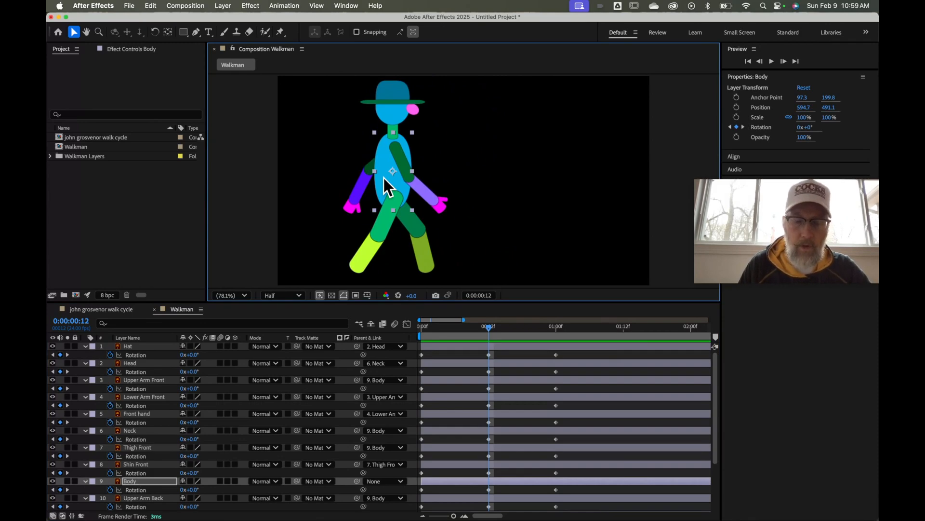
key("cmd+z")
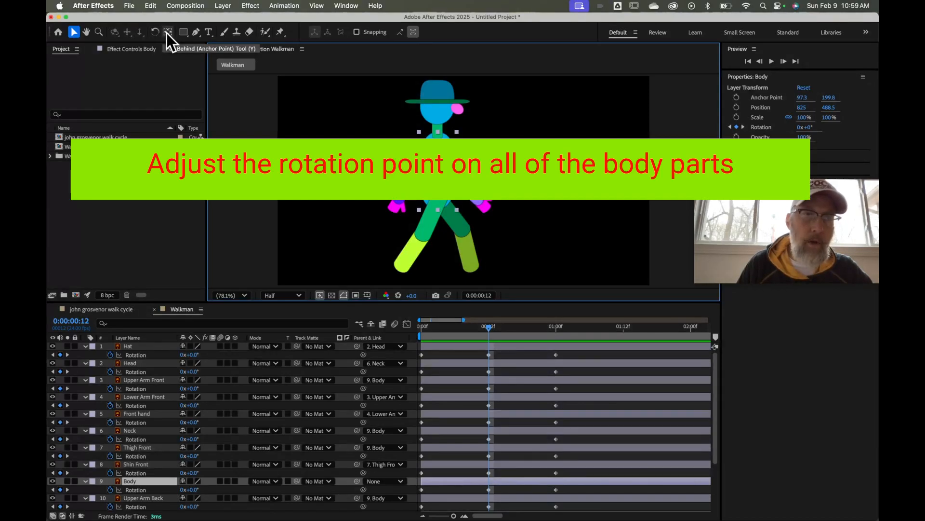
With the Pan Behind tool, move the Hat, Head and Neck anchor points down to their joints
left_click(167, 32)
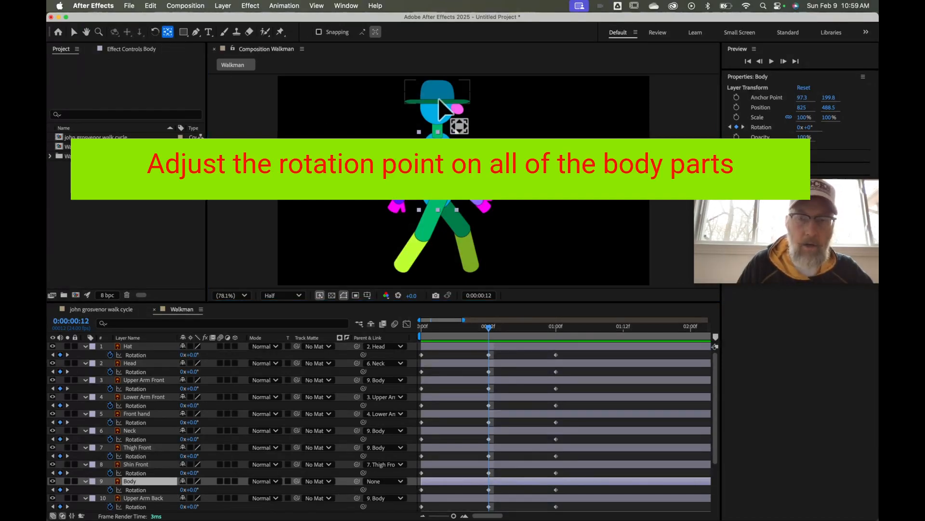
scroll(406, 205, "up", 7)
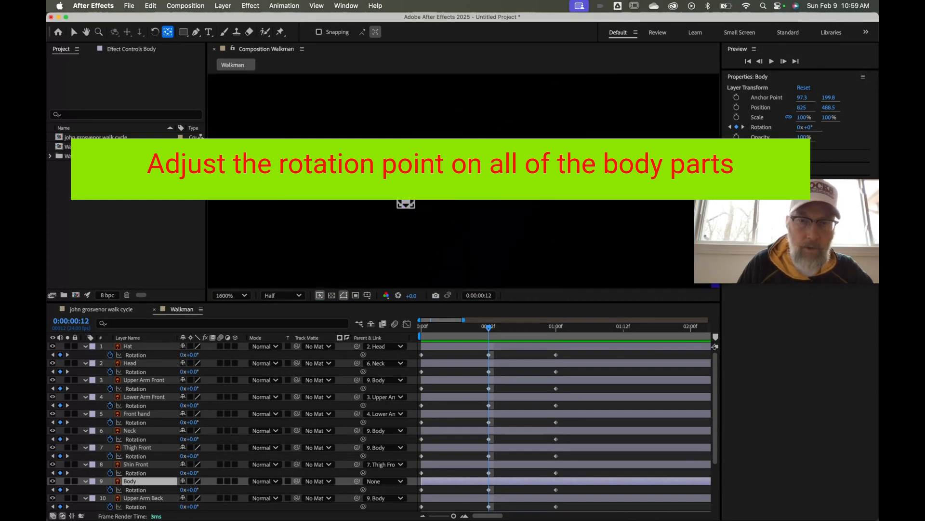
scroll(406, 204, "down", 5)
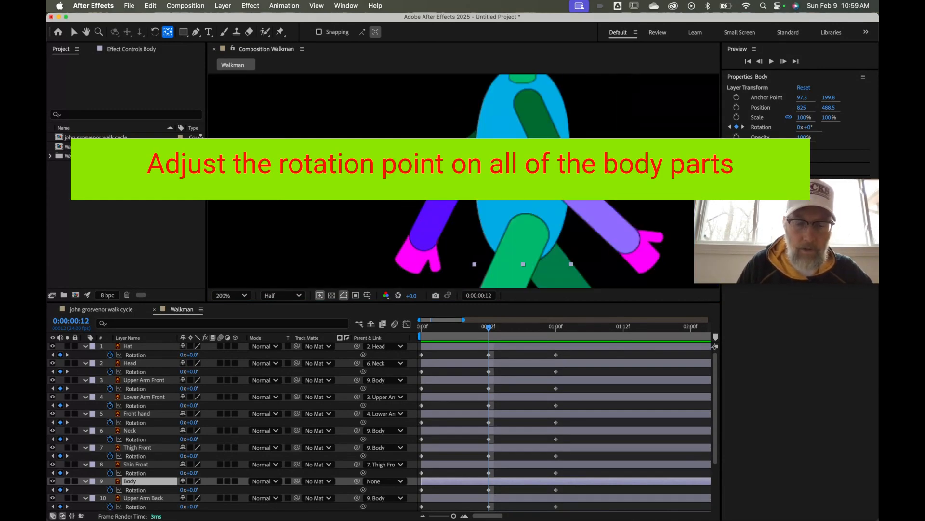
key("h")
left_click_drag(517, 144, 426, 294)
key("y")
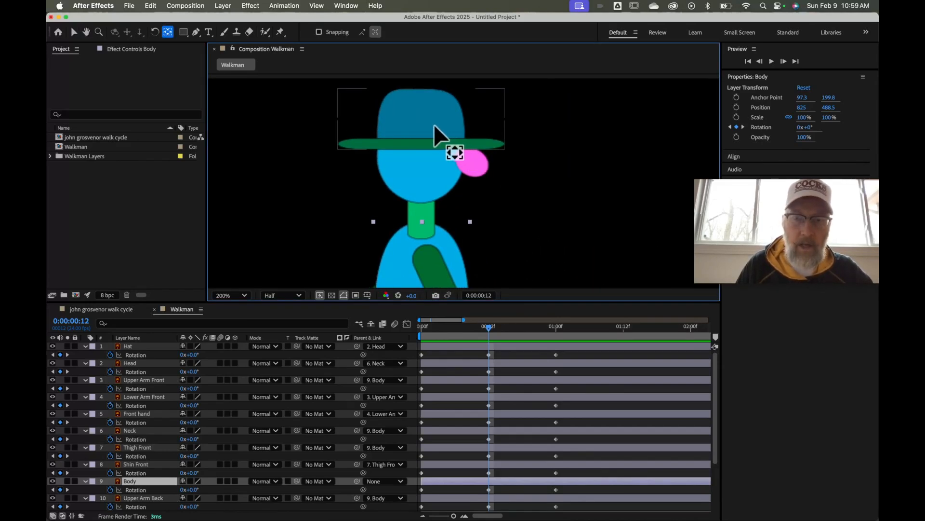
left_click(437, 137)
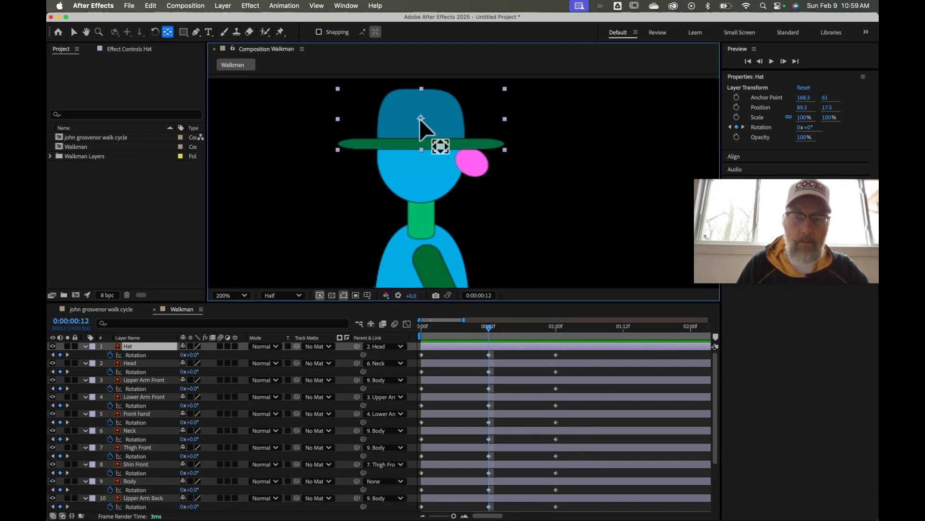
left_click_drag(421, 119, 420, 147)
left_click(423, 161)
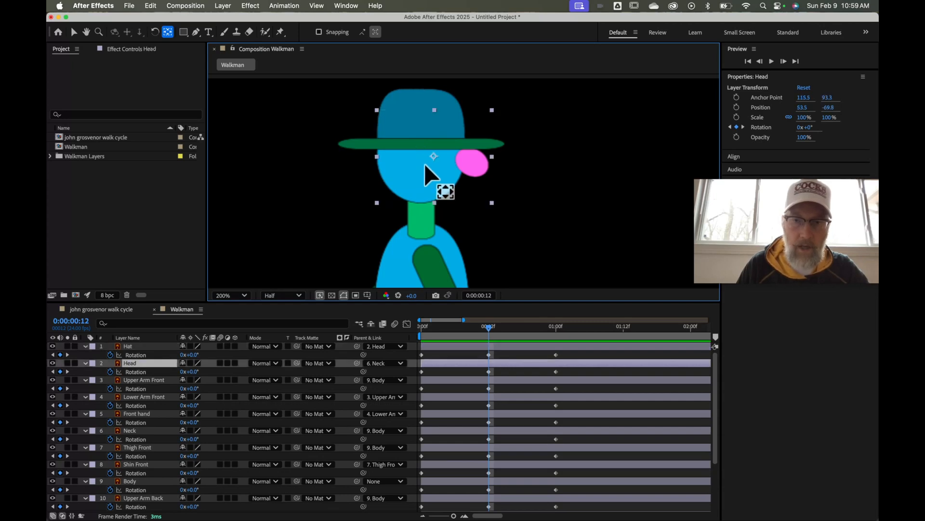
left_click_drag(432, 155, 421, 198)
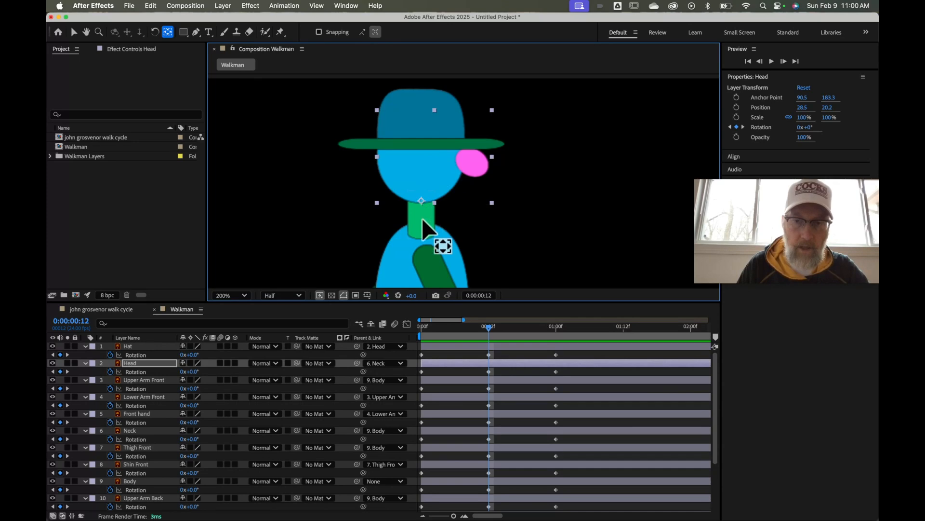
left_click(422, 218)
left_click_drag(421, 222, 421, 231)
Move the Upper Arm Front and Upper Arm Back anchor points to the shoulder
key("comma")
key("comma")
key("comma")
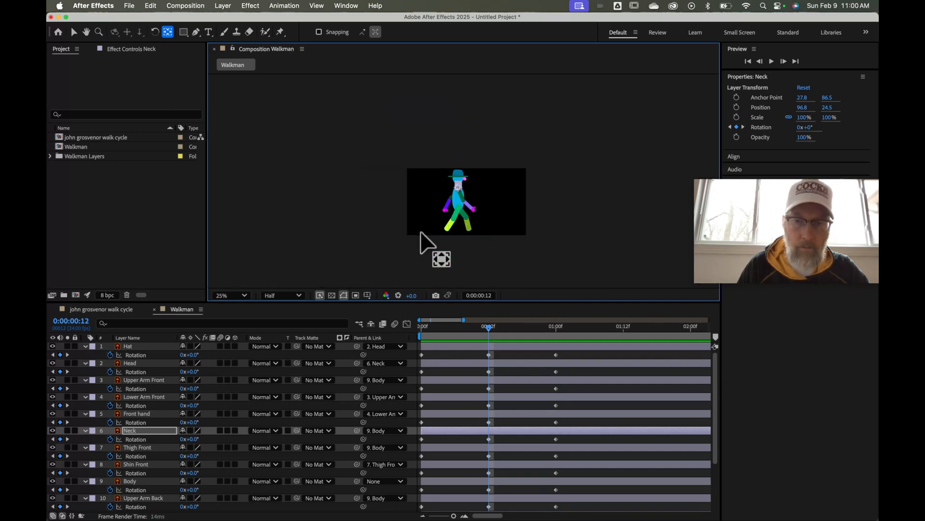
key("period")
key("period")
key("period")
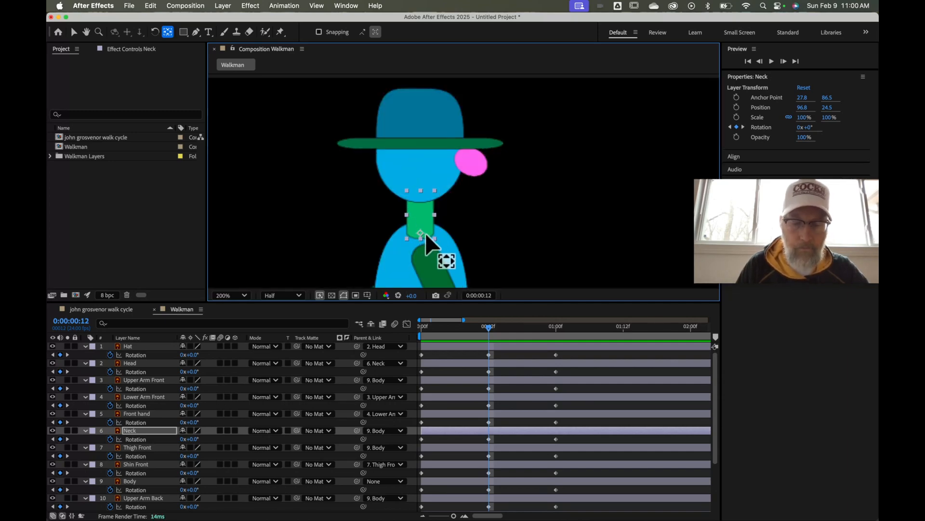
key("h")
left_click_drag(430, 244, 430, 105)
key("y")
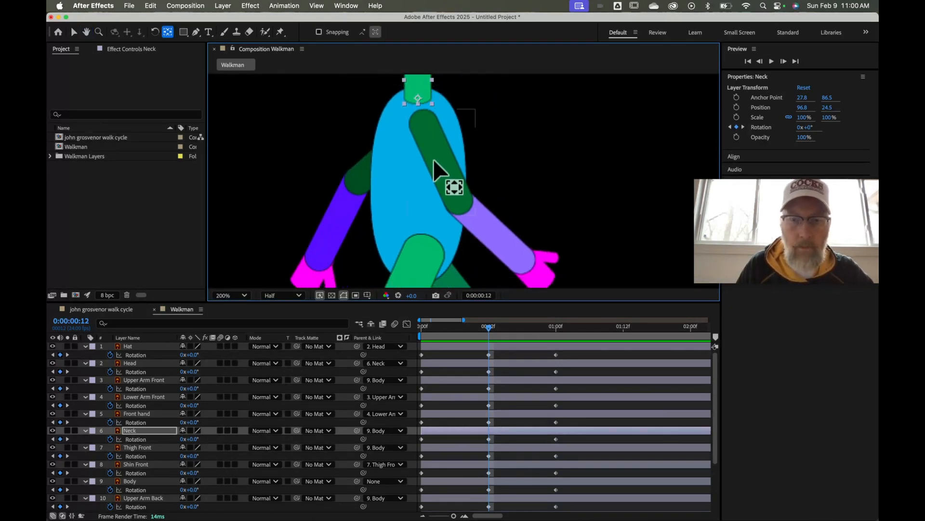
left_click(435, 161)
left_click_drag(441, 162, 422, 124)
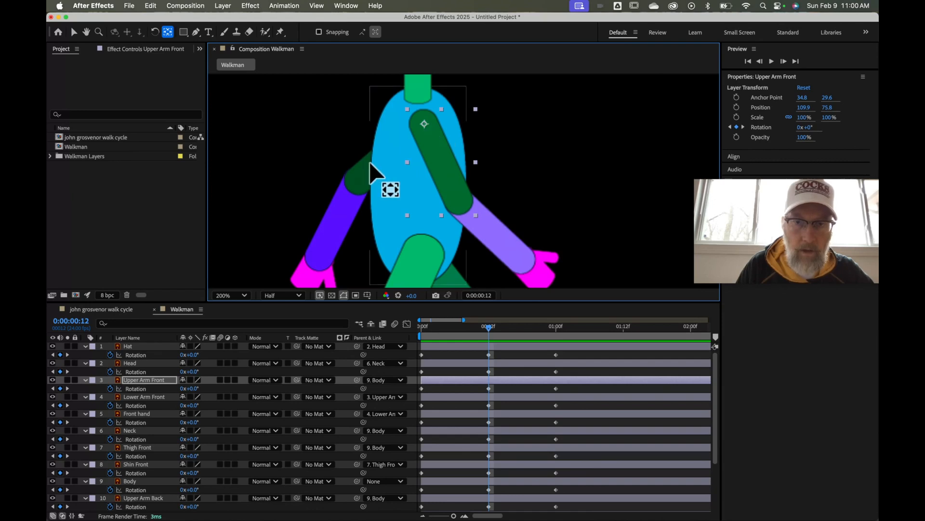
left_click(355, 179)
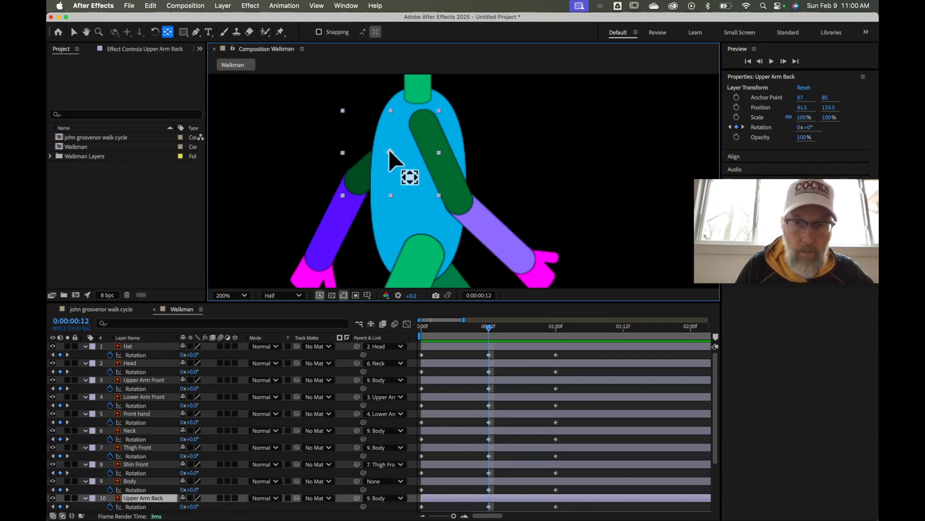
left_click_drag(393, 154, 422, 126)
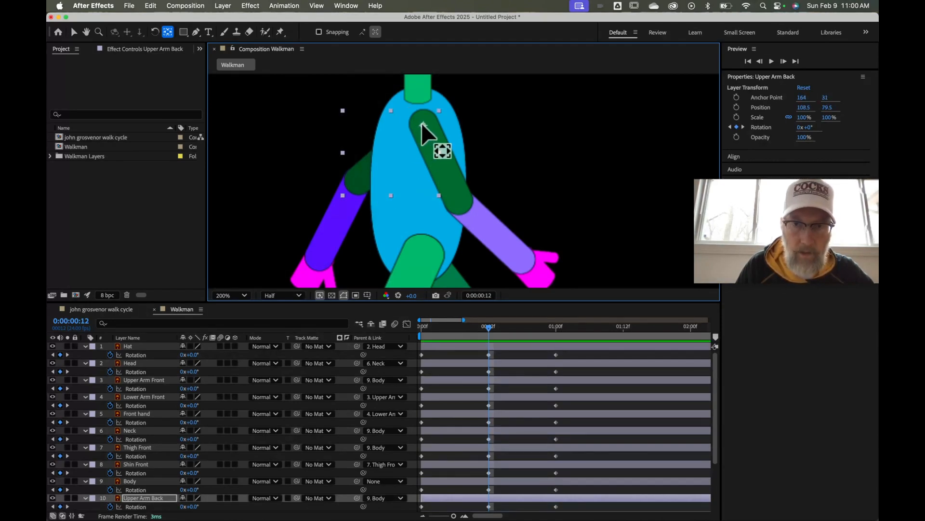
Move Lower Arm Front's anchor to the elbow and both hands' anchors to the wrists
left_click(491, 231)
left_click_drag(491, 233, 461, 200)
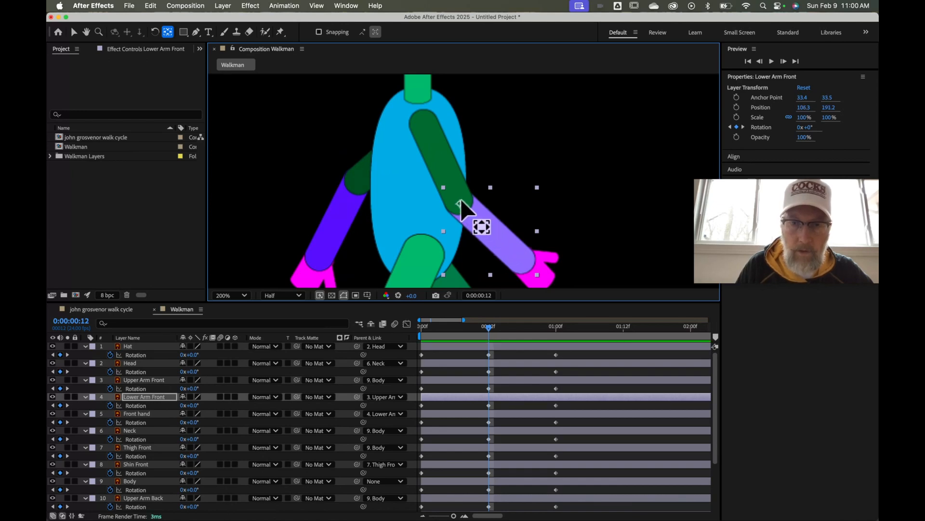
left_click(543, 273)
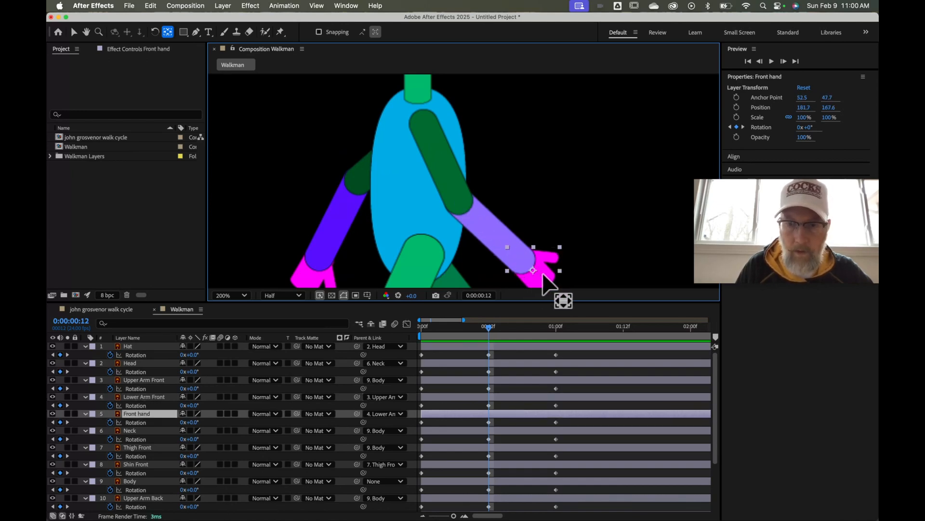
left_click_drag(533, 267, 523, 256)
key("h")
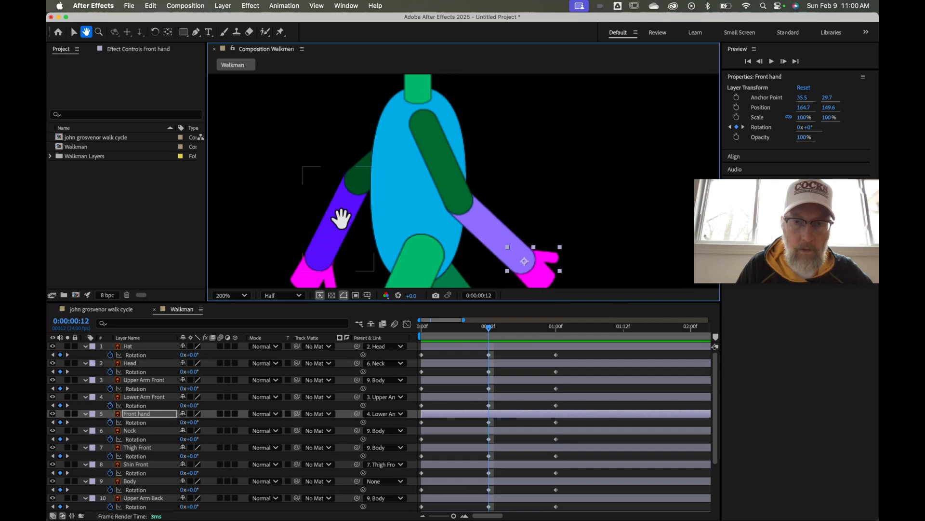
left_click_drag(341, 218, 363, 152)
key("y")
left_click(356, 173)
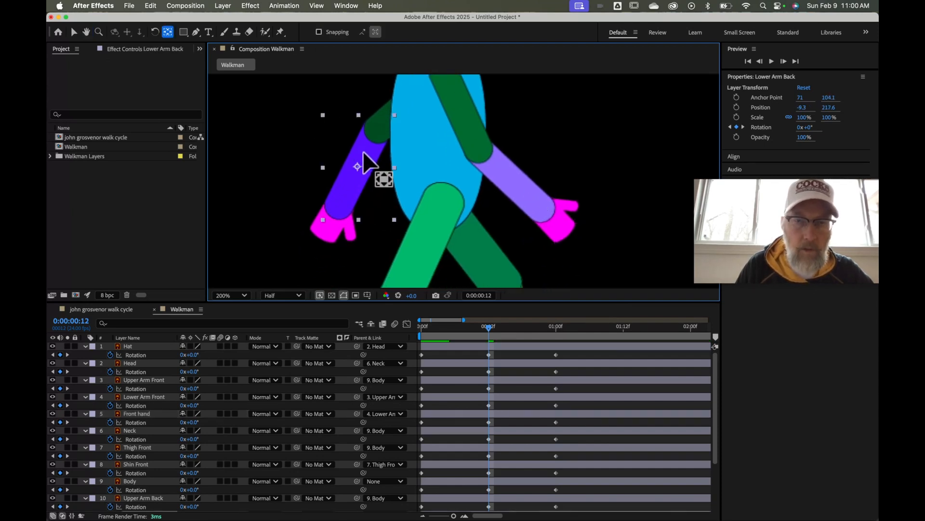
left_click(331, 227)
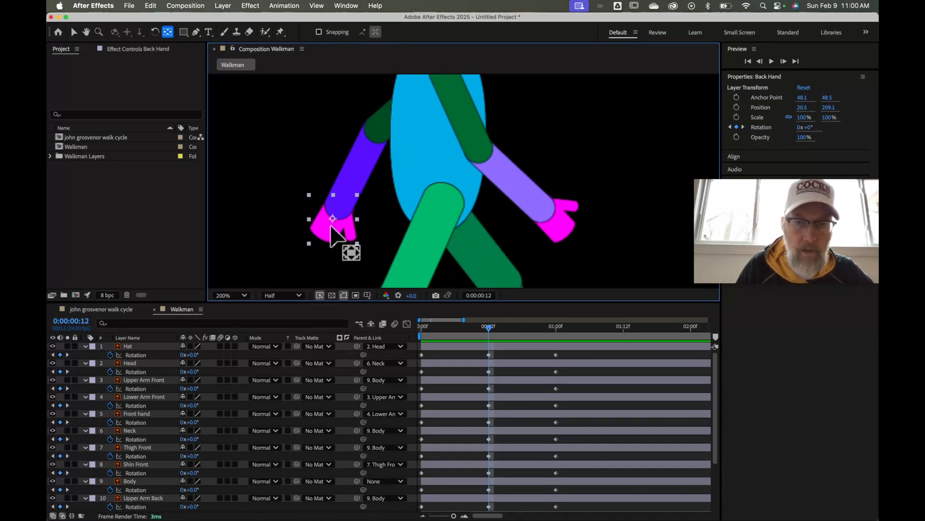
left_click_drag(331, 227, 337, 206)
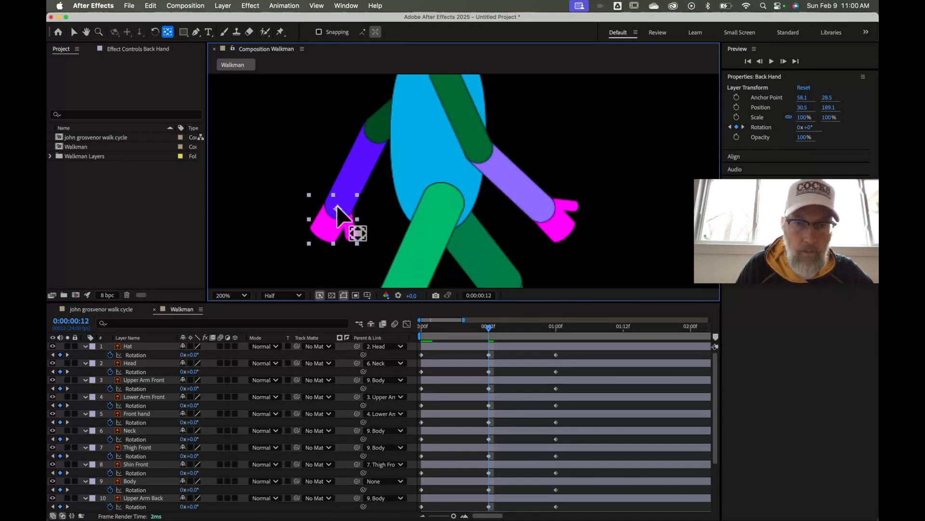
left_click(427, 259)
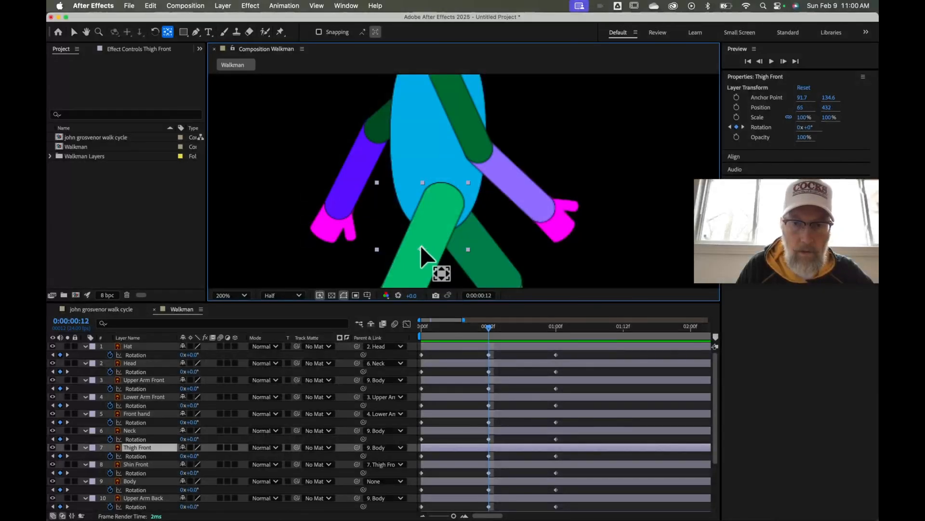
Move the Thigh Front and Thigh Back anchor points up to the hips
left_click_drag(424, 242, 442, 196)
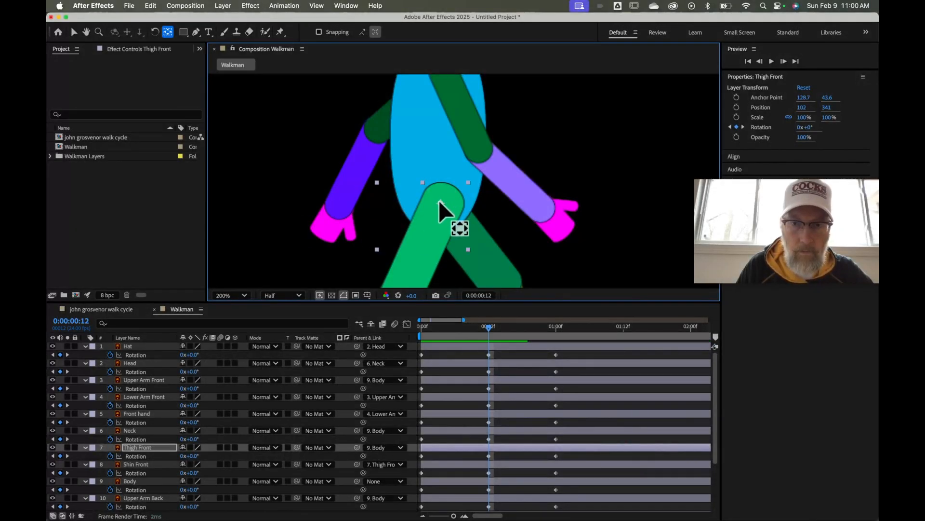
left_click(478, 253)
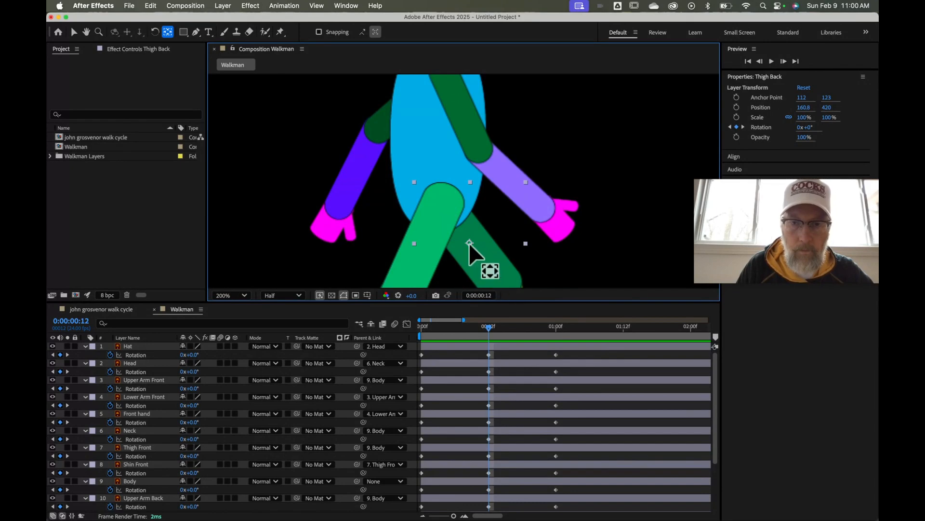
left_click_drag(469, 242, 440, 203)
key("comma")
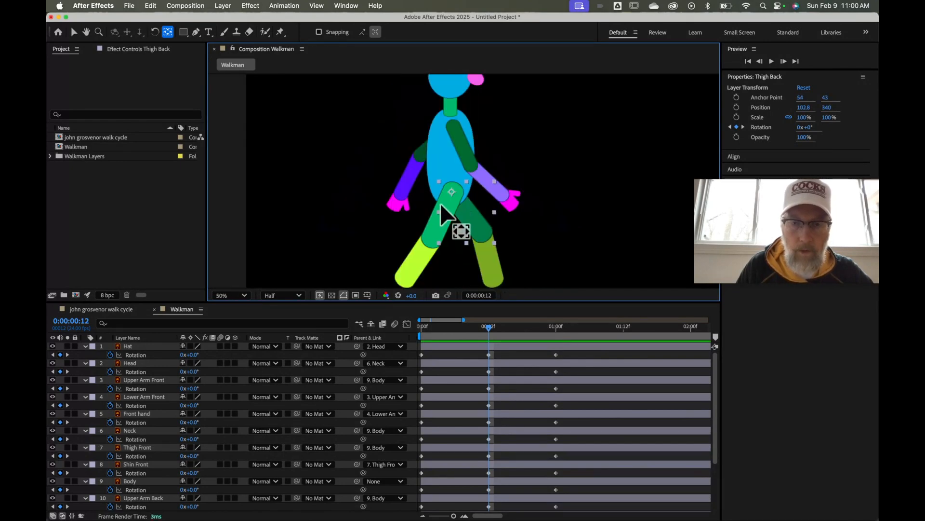
key("period")
key("period")
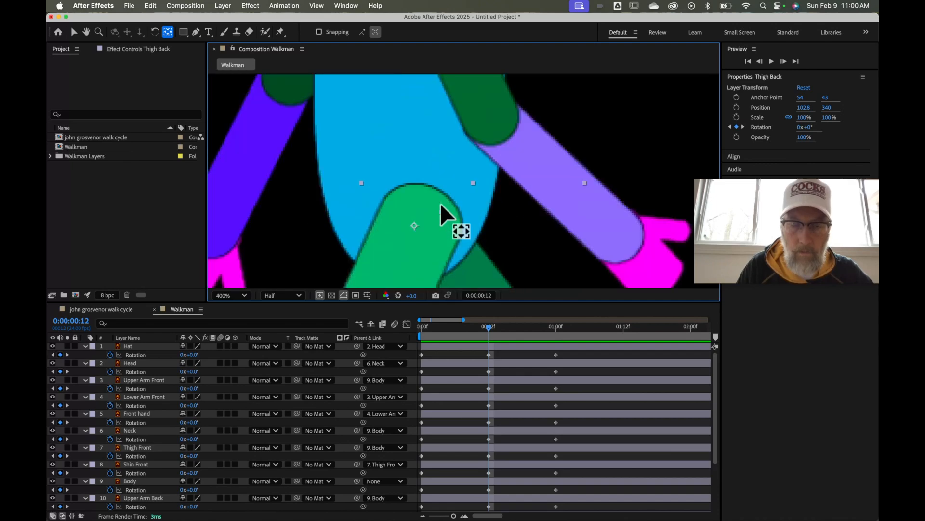
Move both shin anchor points up to the knees, then set the view zoom to Fit
key("h")
left_click_drag(441, 204, 471, 16)
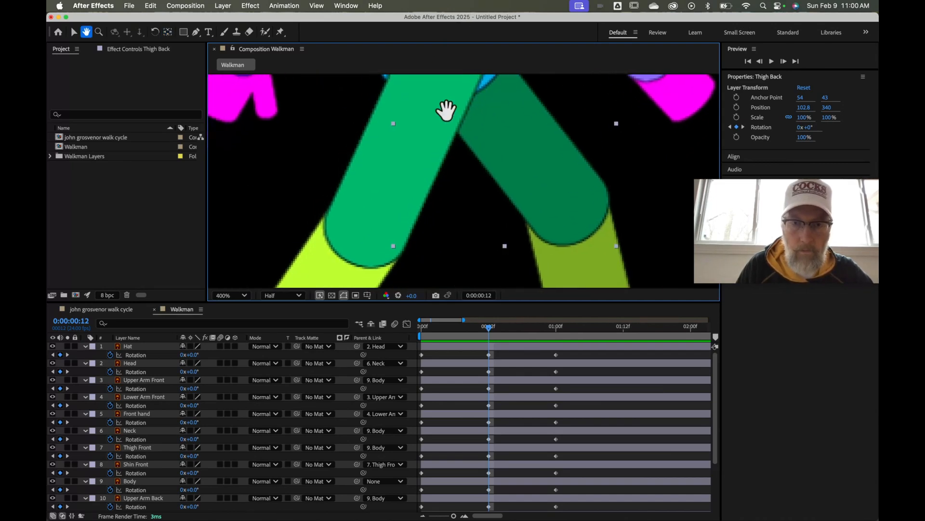
left_click_drag(404, 157, 479, 64)
key("y")
left_click(363, 242)
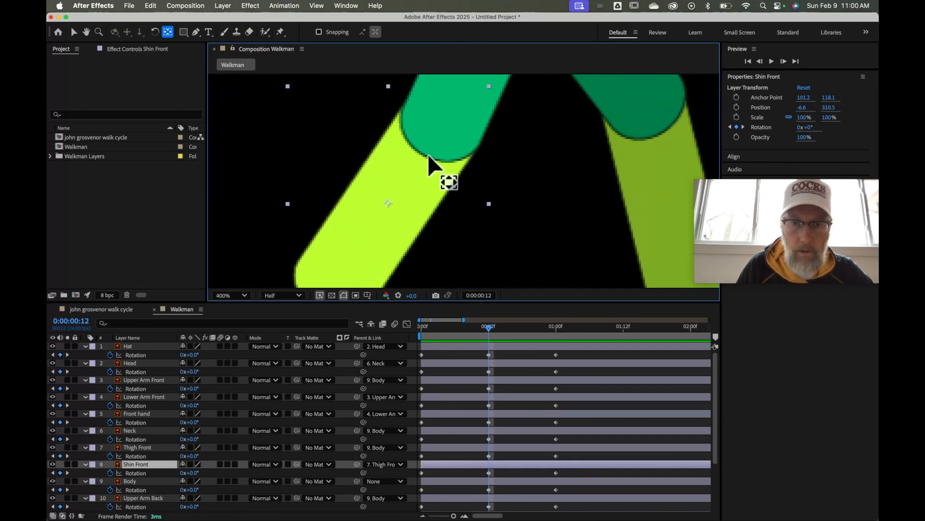
left_click_drag(386, 201, 435, 125)
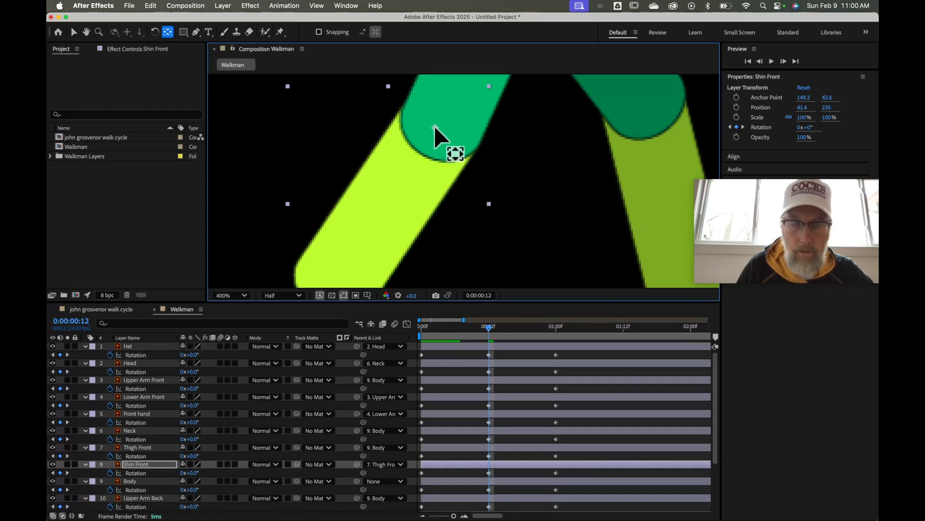
left_click(646, 196)
left_click_drag(664, 187, 647, 101)
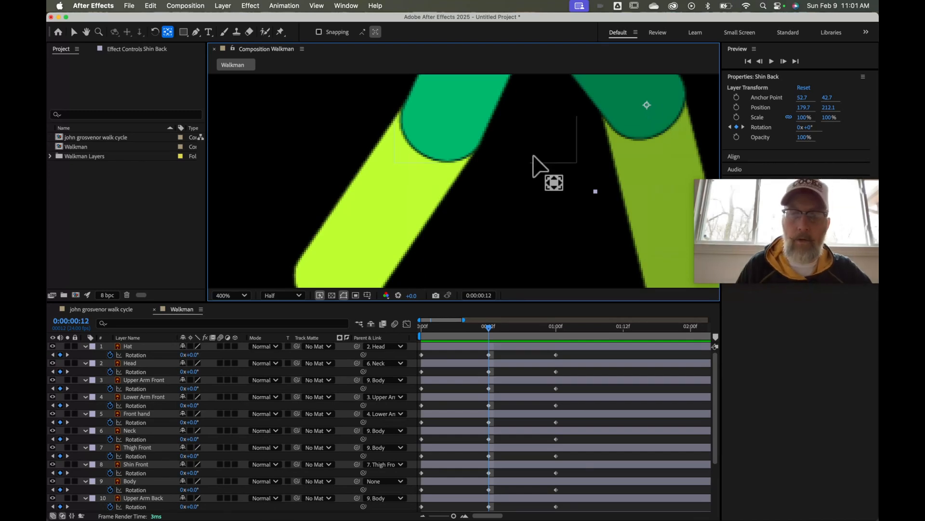
left_click(242, 296)
left_click(245, 321)
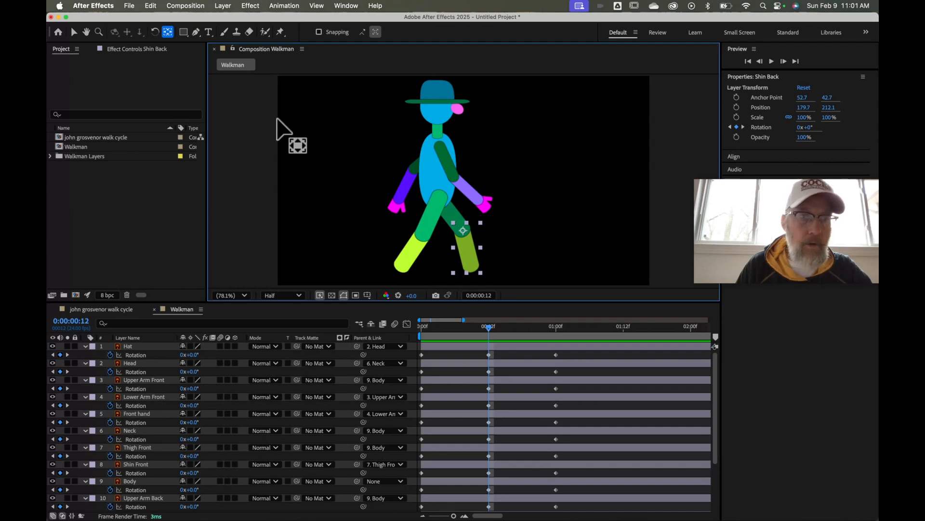
Test-rotate the front upper arm to check its pivot, then undo the rotation
left_click(155, 34)
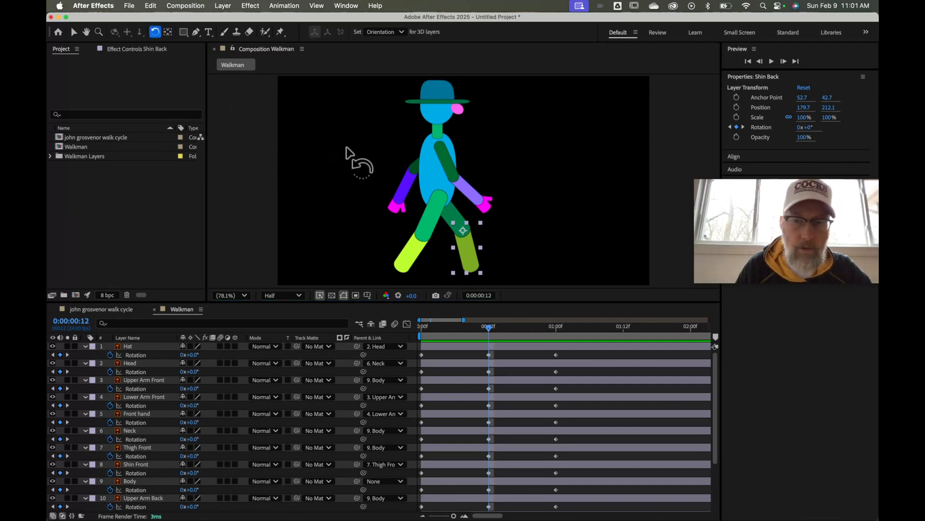
left_click(453, 170)
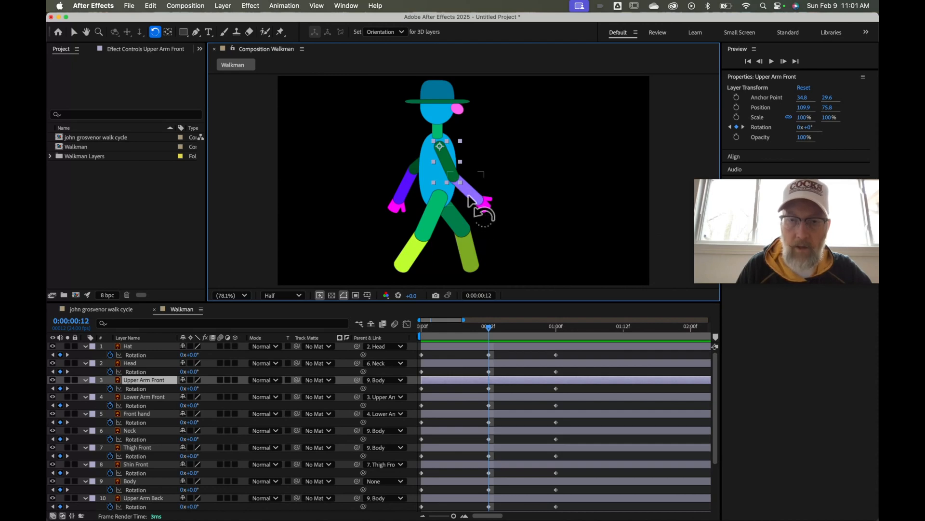
left_click_drag(451, 169, 486, 178)
left_click(485, 192)
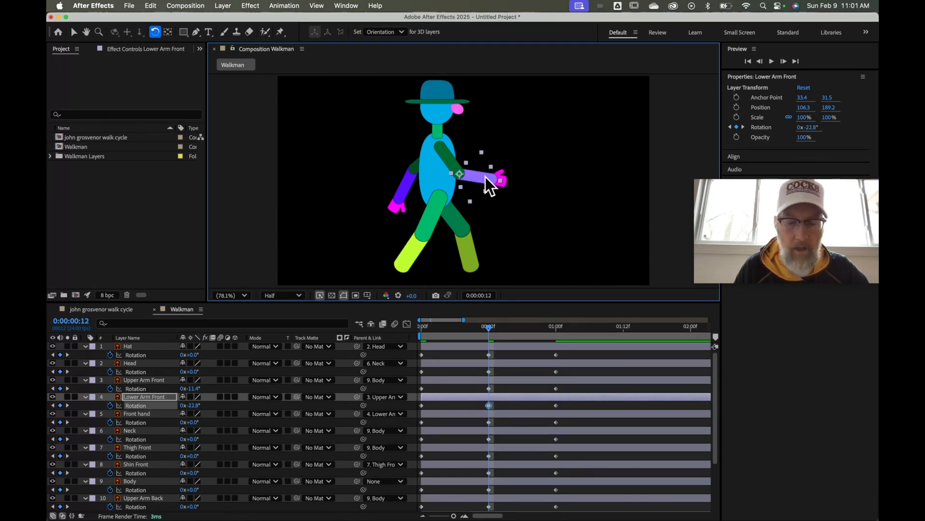
key("super+z")
key("super+z")
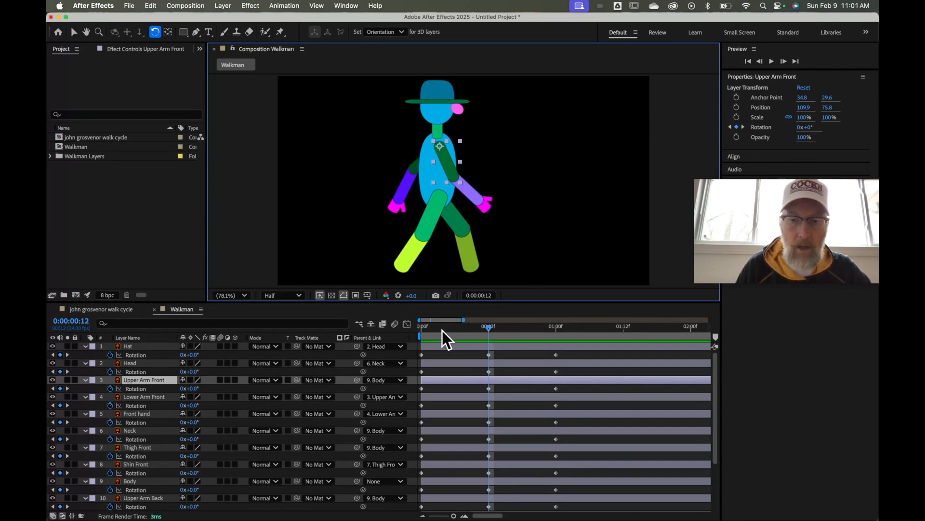
Move the current-time indicator back to the start, then to frame 12
left_click_drag(490, 329, 428, 342)
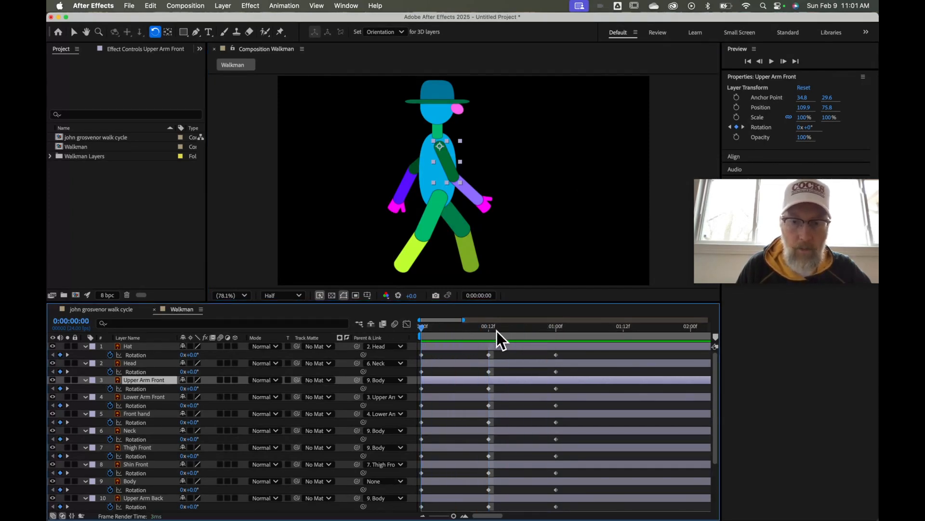
left_click_drag(444, 334, 418, 335)
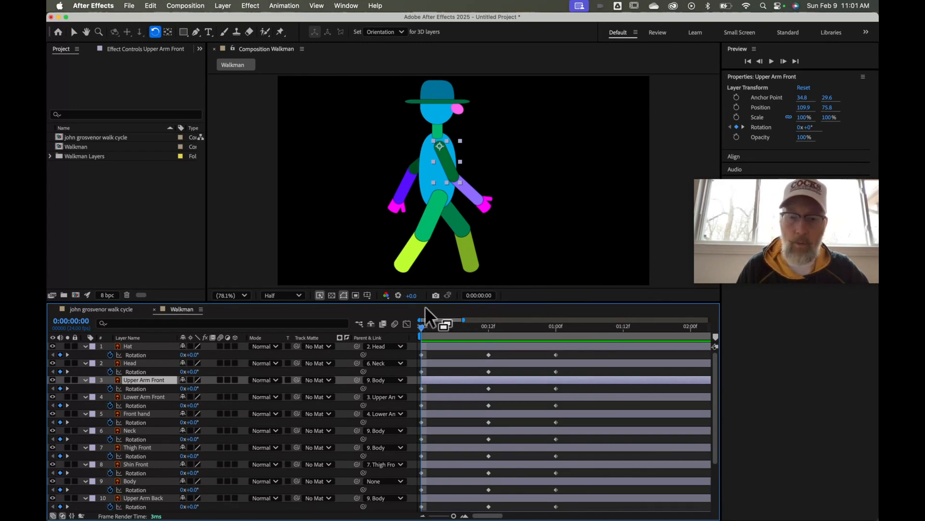
left_click_drag(422, 328, 487, 322)
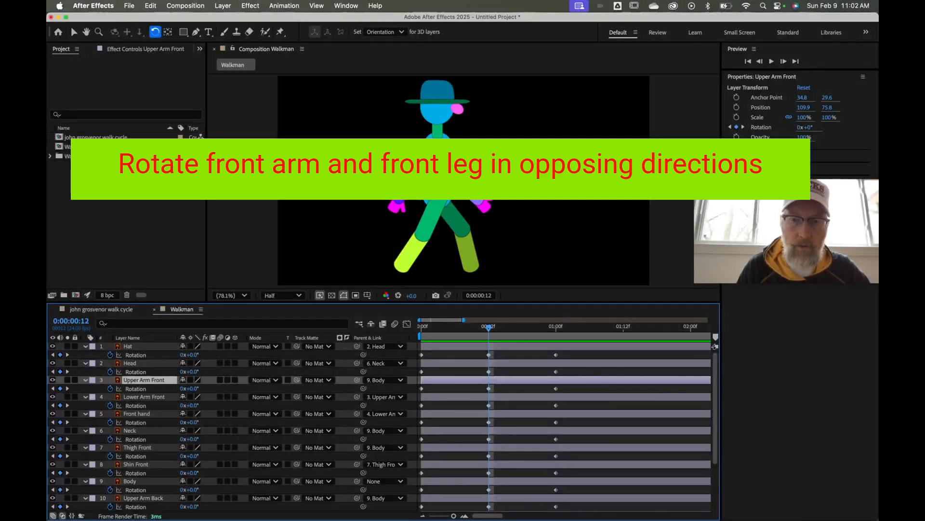
At frame 12, rotate Thigh Front to -64.2° and Upper Arm Front to +72.3°, then scrub to check
left_click(435, 220)
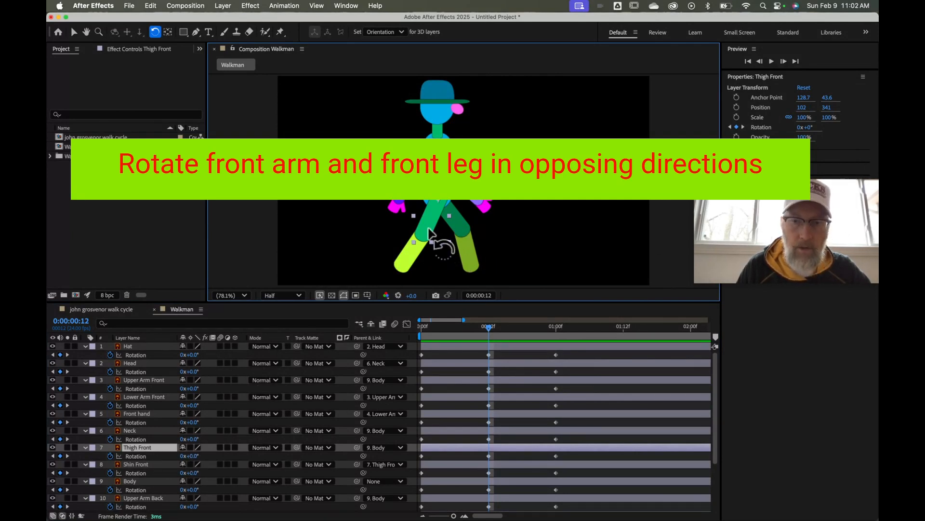
left_click_drag(430, 242, 466, 231)
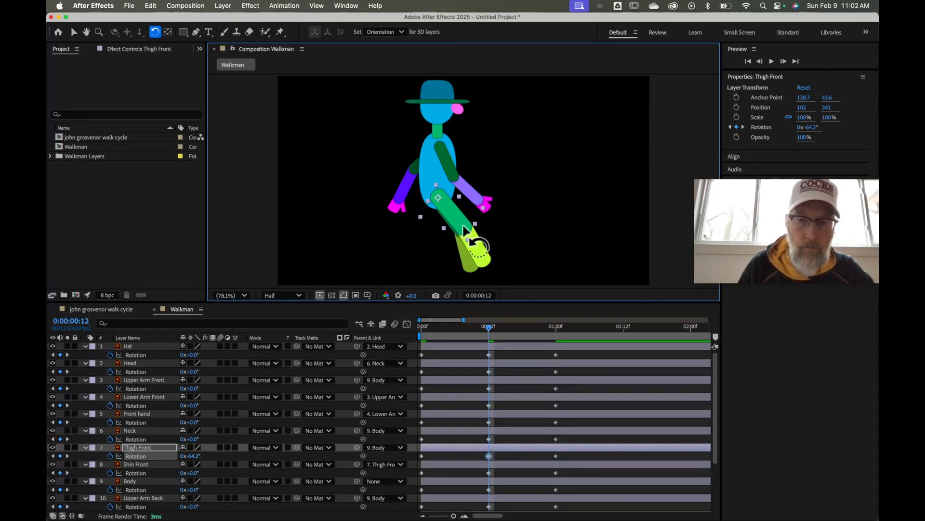
left_click(450, 169)
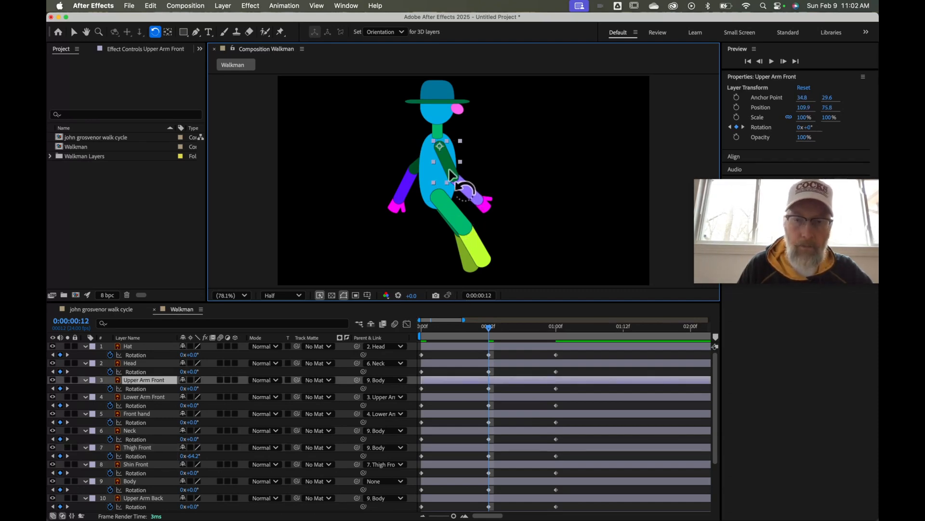
left_click_drag(449, 170, 403, 178)
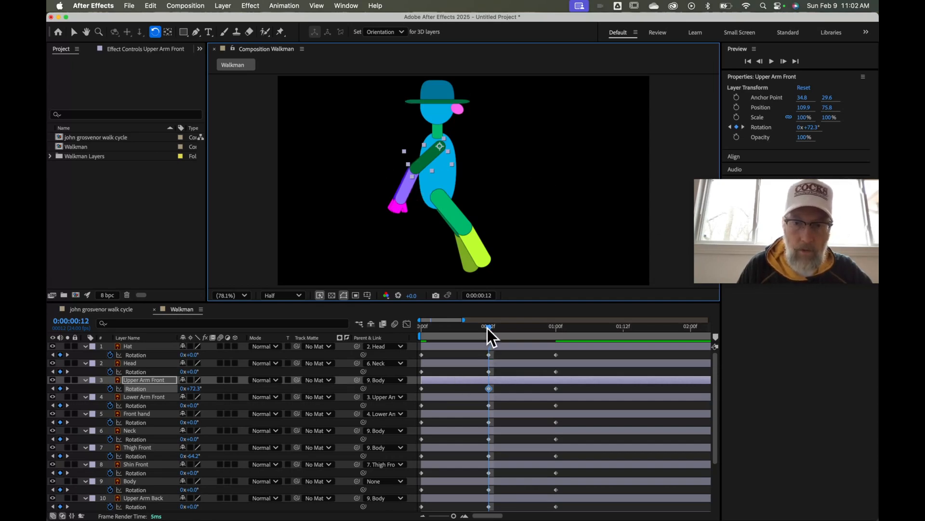
mouse_move(487, 328)
left_mouse_down()
mouse_move(401, 337)
mouse_move(493, 333)
mouse_move(414, 342)
mouse_move(486, 343)
mouse_move(426, 351)
mouse_move(489, 345)
left_mouse_up()
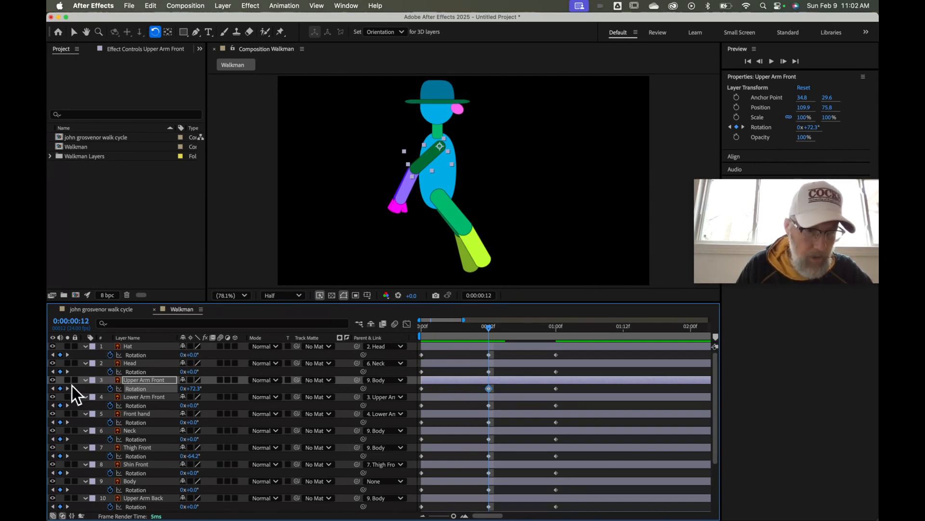
Temporarily hide the front arm layers and rotate Upper Arm Back to -98.2° at frame 12
left_click(53, 380)
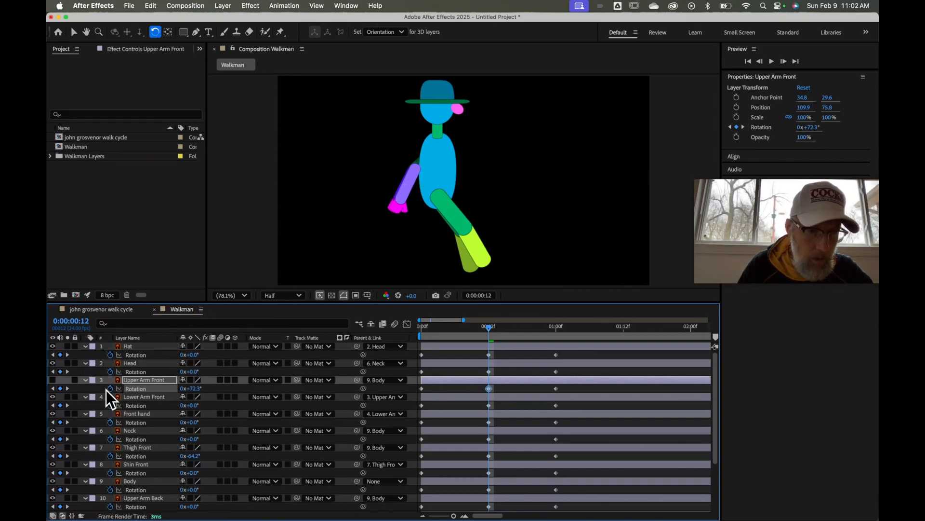
left_click(52, 397)
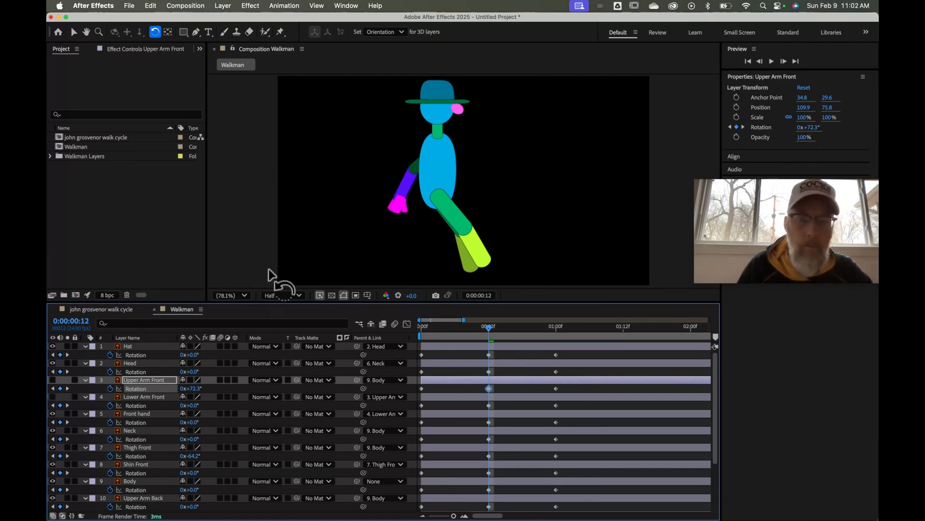
left_click(413, 175)
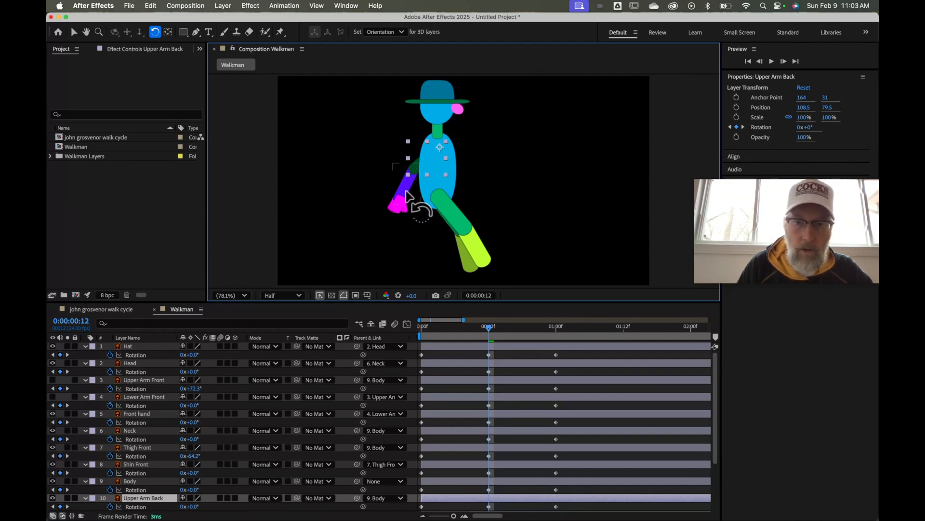
left_click(416, 172)
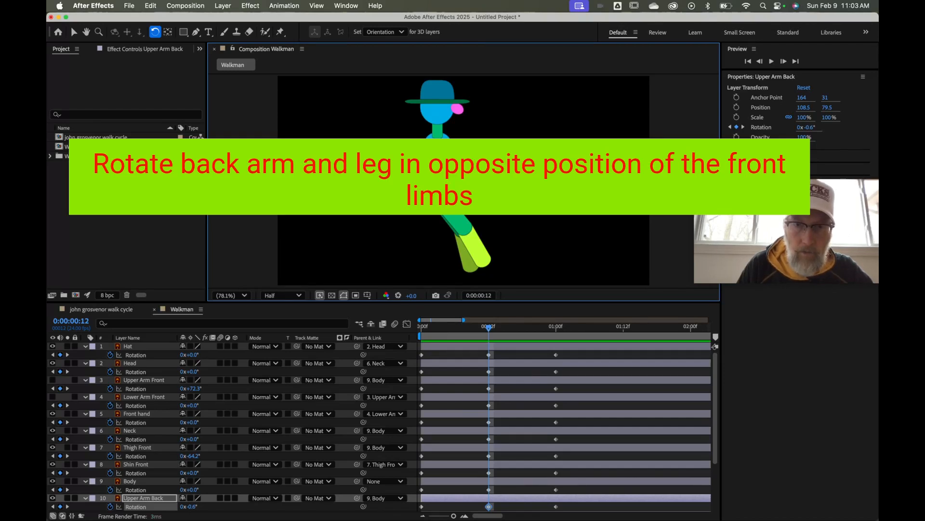
left_click_drag(415, 172, 446, 180)
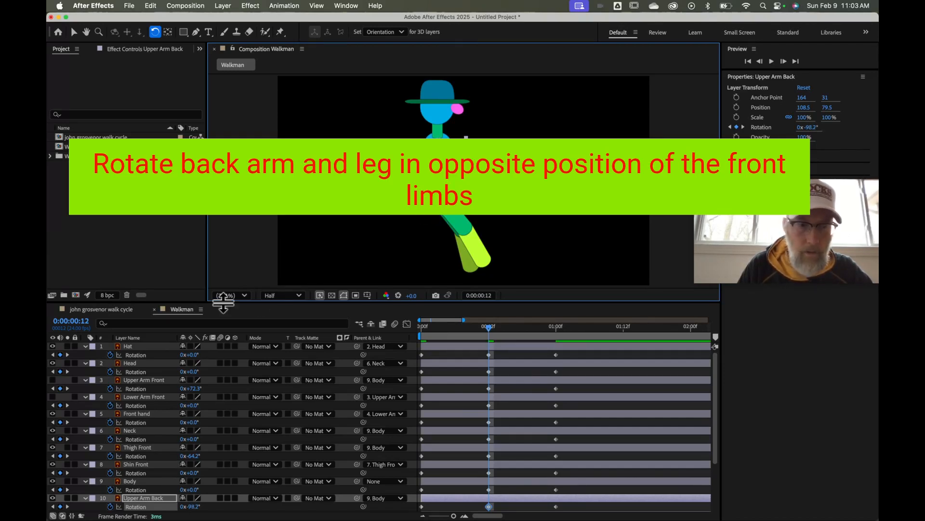
left_click(52, 384)
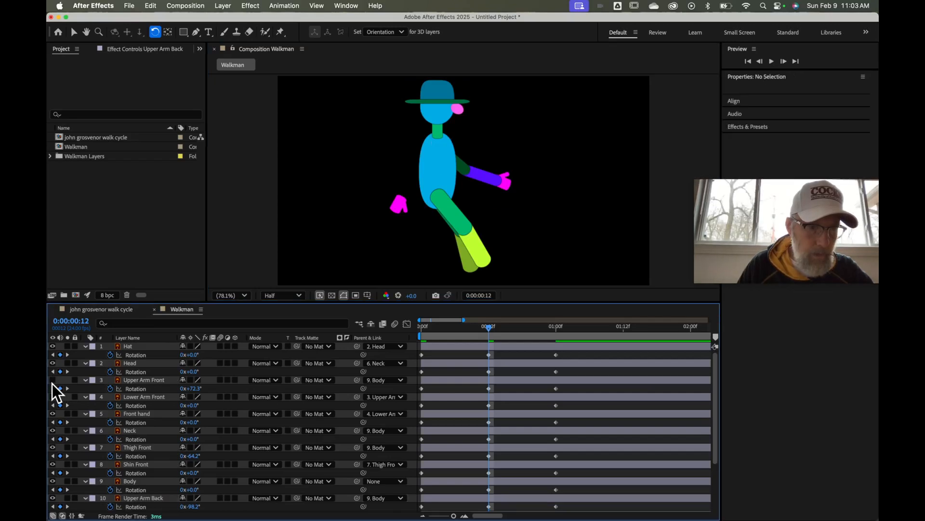
left_click(52, 381)
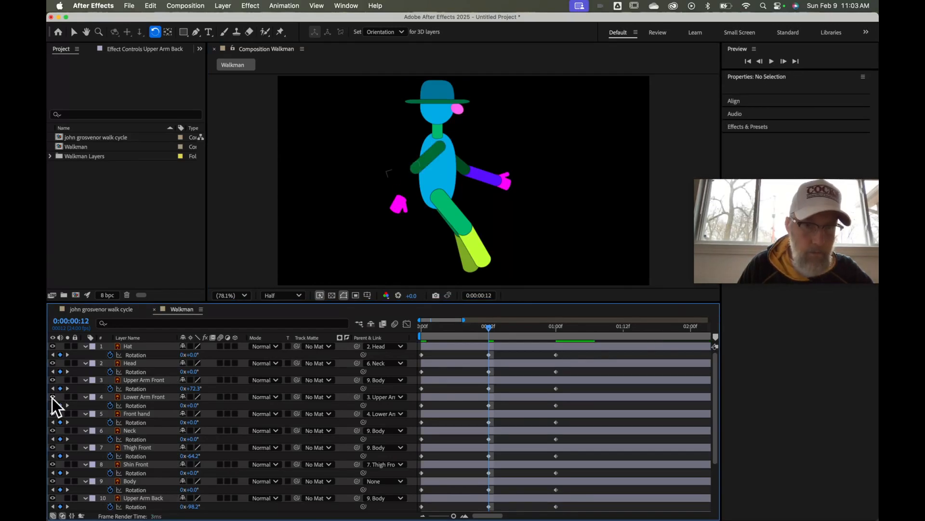
left_click(52, 396)
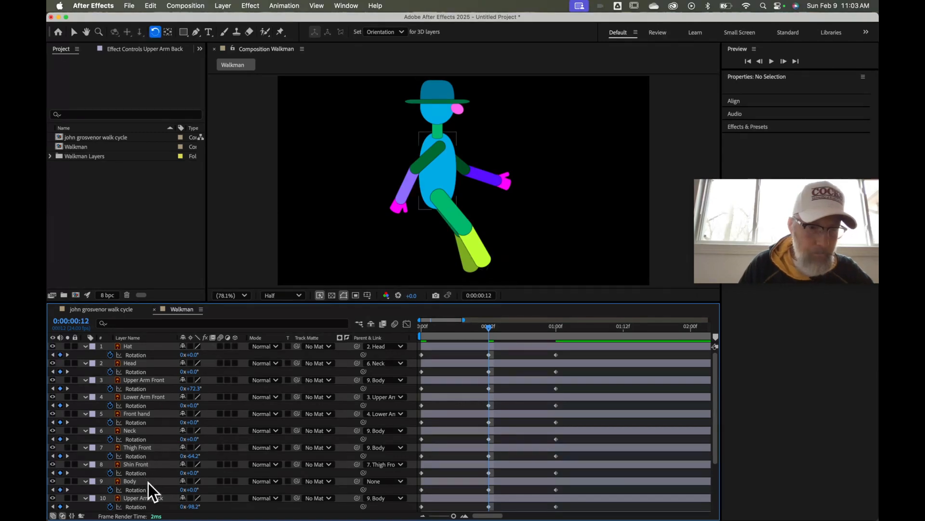
Rotate Thigh Back to +71° and return the playhead to the start of the cycle
scroll(148, 482, "down", 1)
scroll(148, 459, "down", 3)
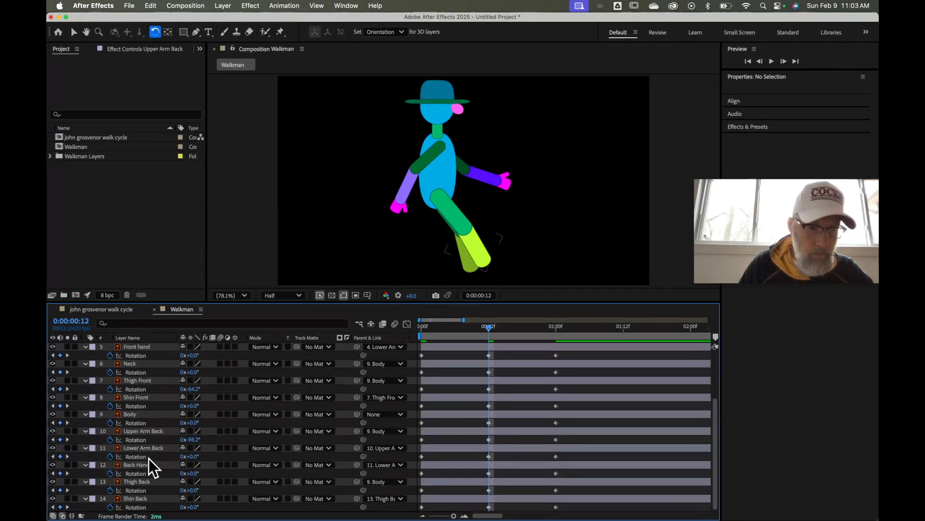
left_click(135, 483)
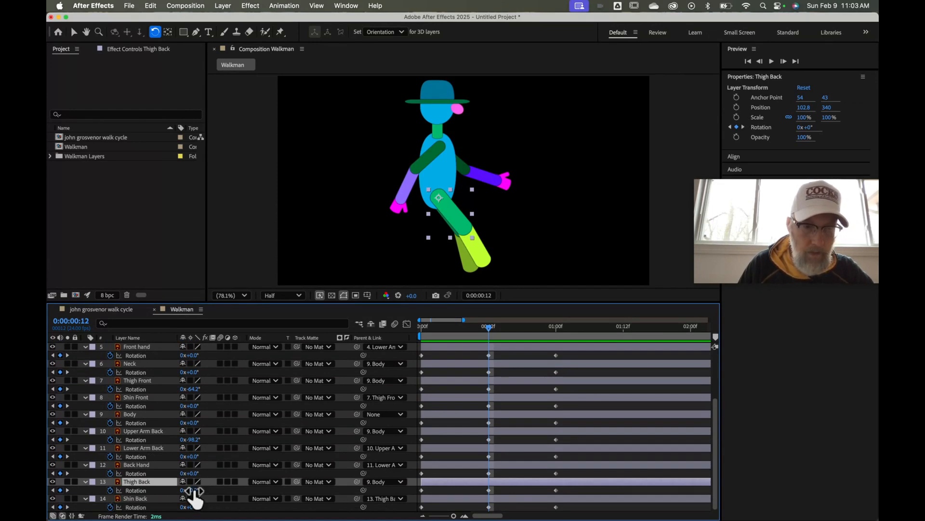
left_click_drag(194, 491, 231, 493)
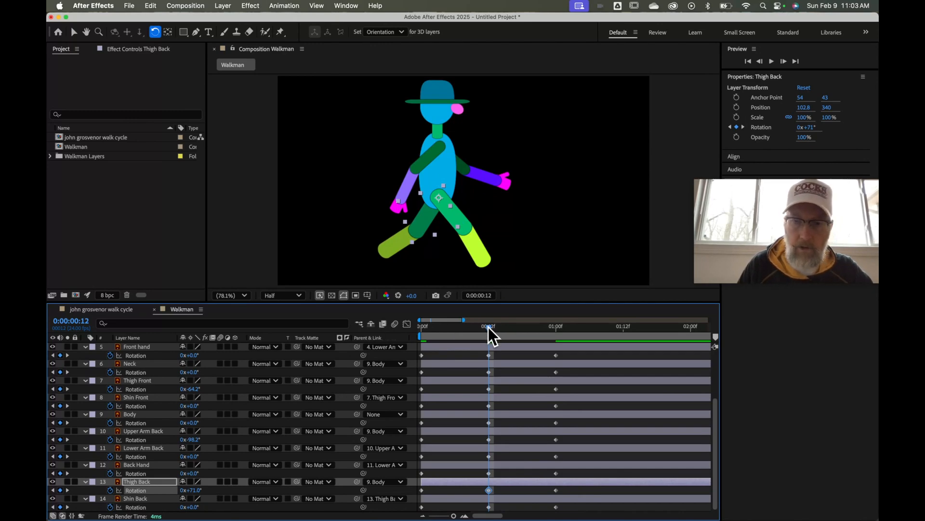
left_click_drag(489, 328, 414, 351)
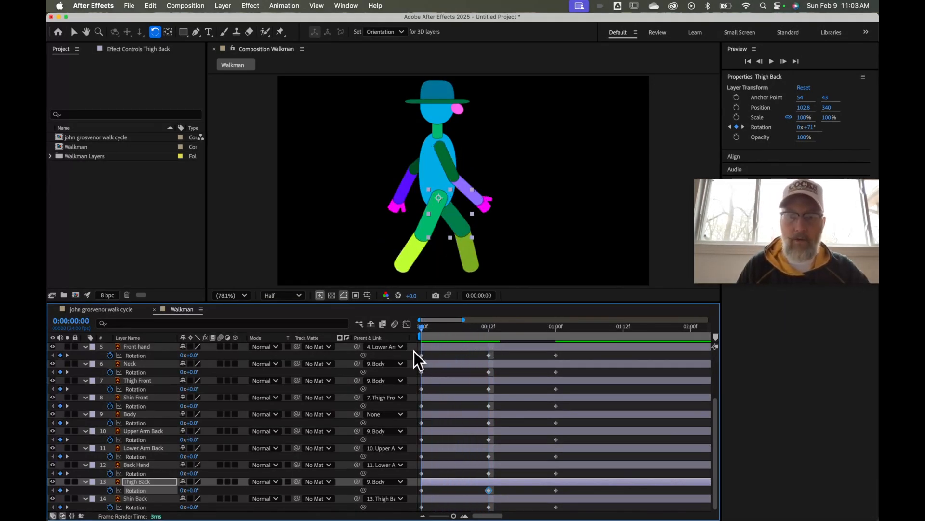
Preview the walk, inspect the frame 12 pose, then set the time to frame 6
key("space")
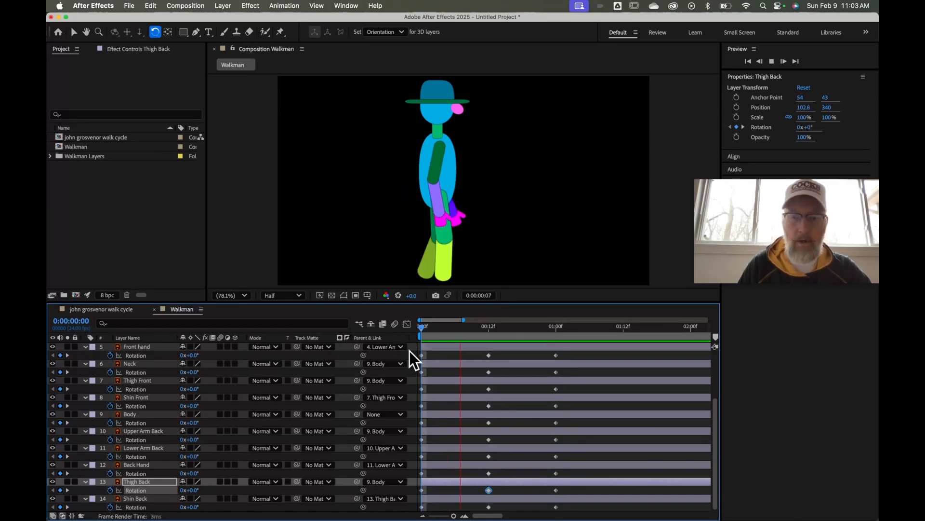
left_click(423, 326)
key("space")
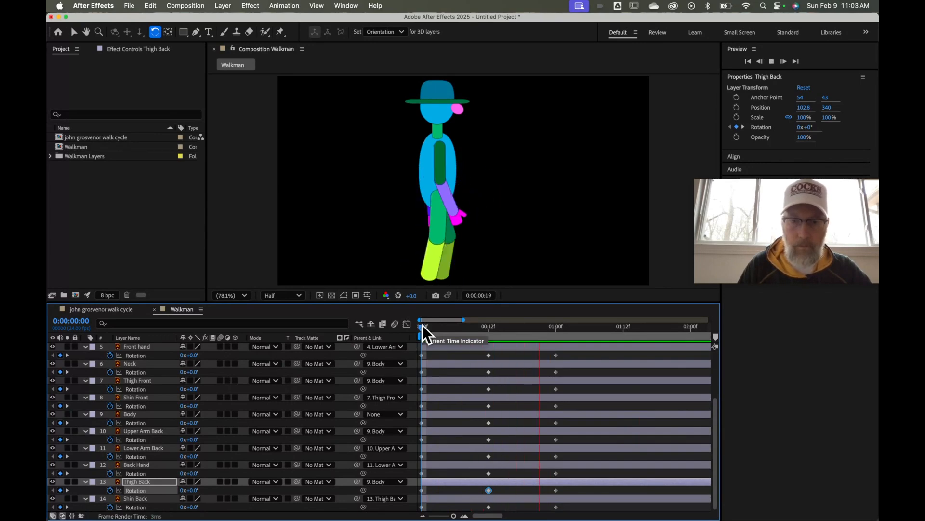
key("space")
left_click_drag(423, 328, 491, 329)
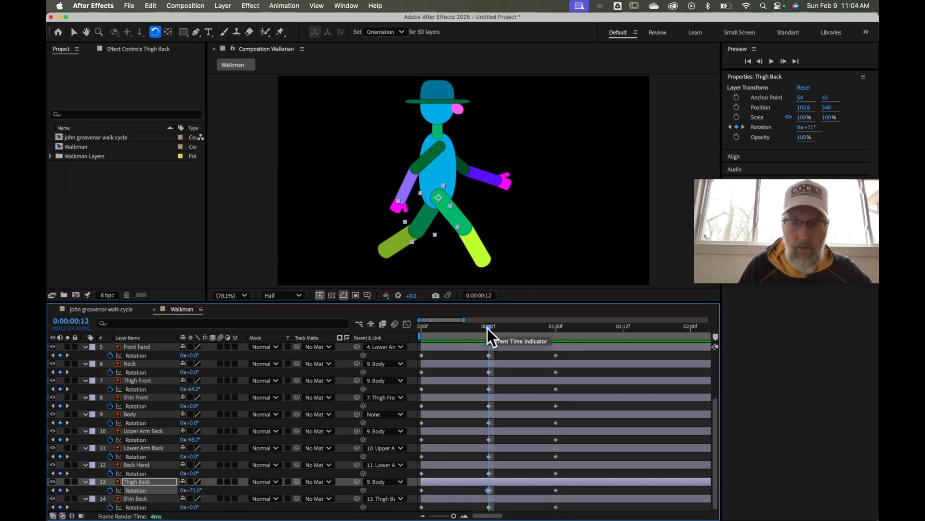
left_click_drag(489, 329, 453, 331)
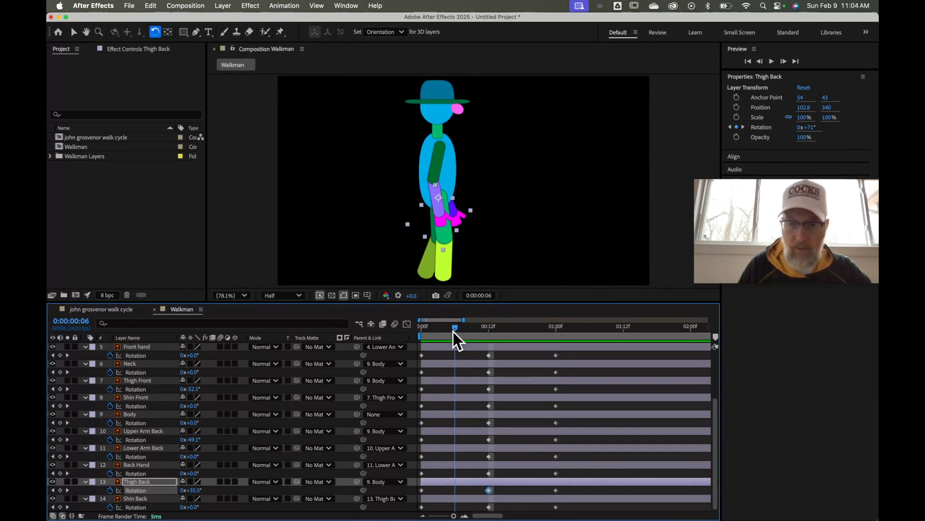
At frame 6, scrub Thigh Front's Rotation further back to -56.1°
mouse_move(453, 331)
left_mouse_down()
mouse_move(524, 328)
mouse_move(456, 331)
left_mouse_up()
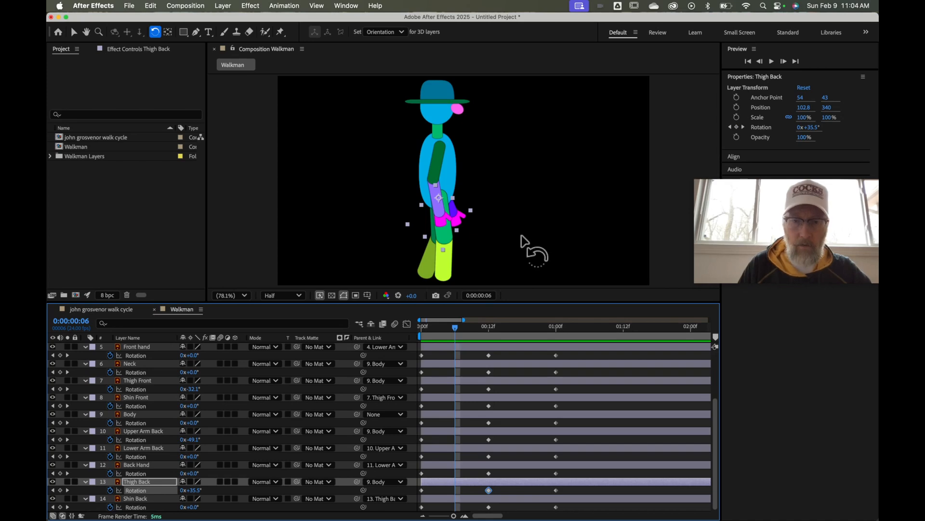
mouse_move(458, 328)
left_mouse_down()
mouse_move(417, 333)
mouse_move(489, 328)
mouse_move(453, 334)
left_mouse_up()
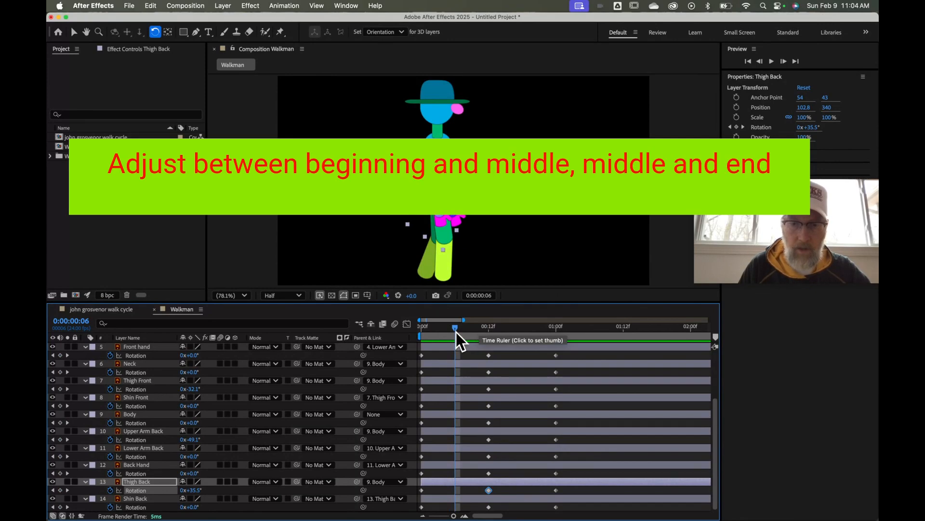
left_click(445, 236)
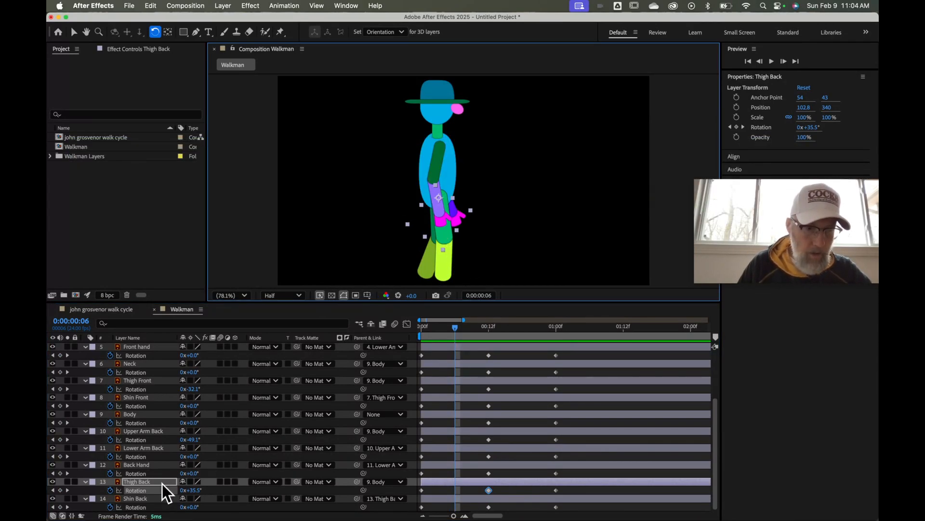
left_click(155, 382)
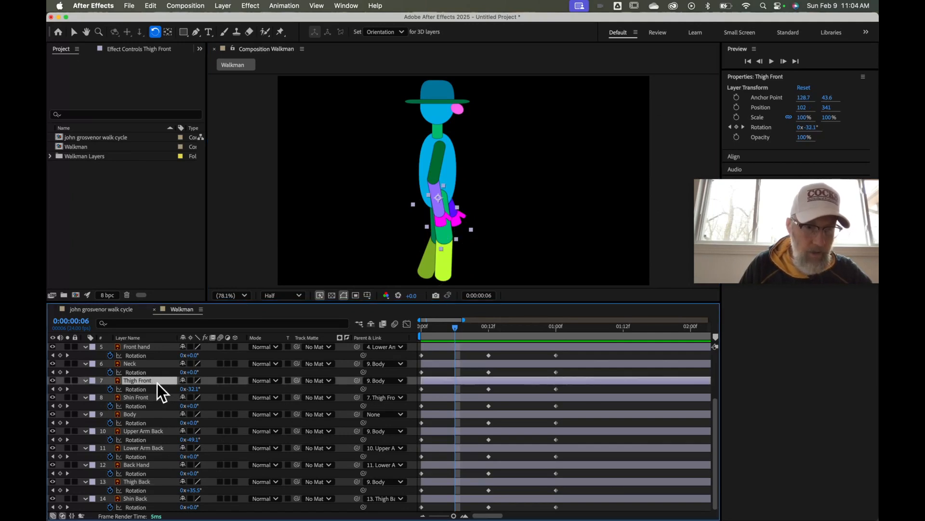
left_click_drag(194, 389, 182, 390)
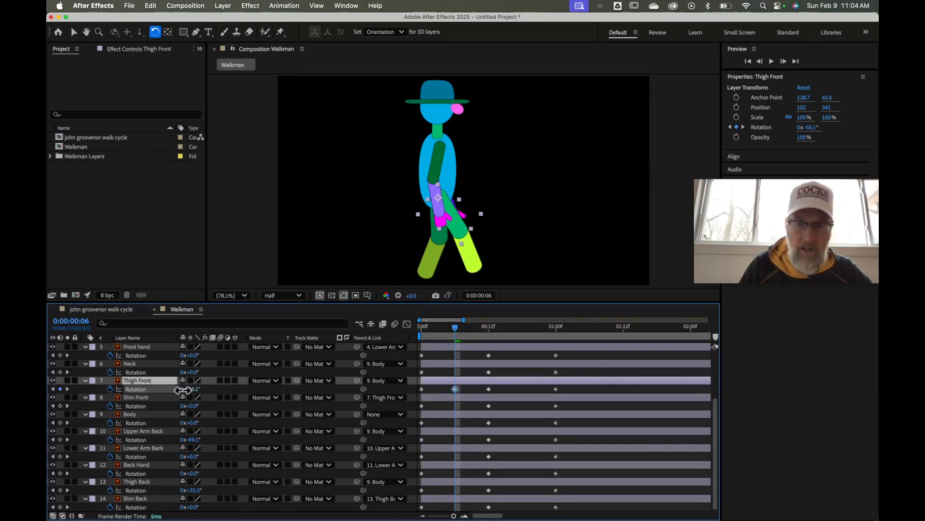
Bend Shin Front to +48° at frame 6 and scrub the timeline to review the pose
left_click(470, 265)
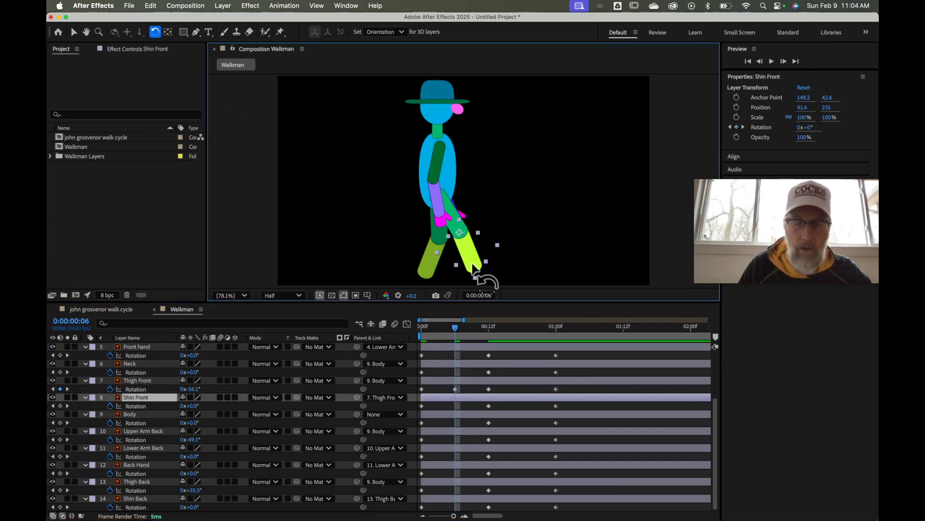
left_click_drag(480, 279, 444, 272)
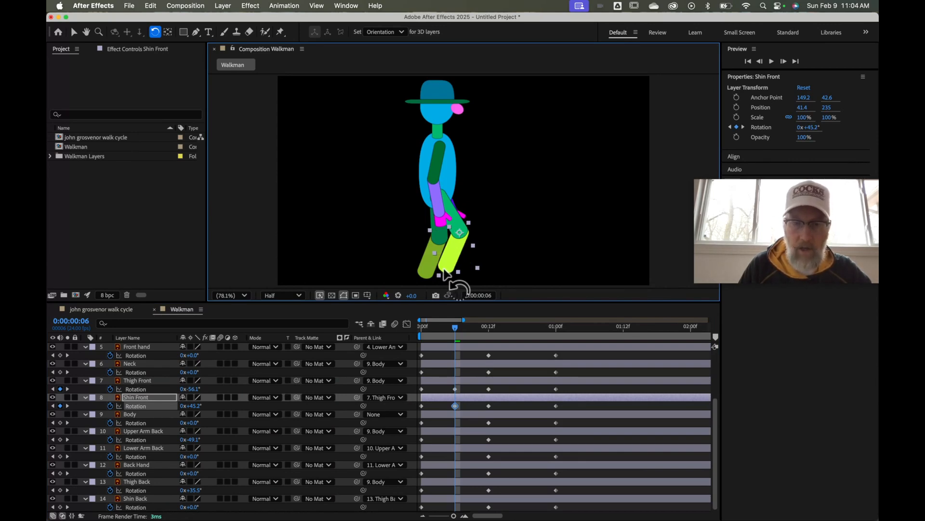
left_click_drag(444, 272, 442, 272)
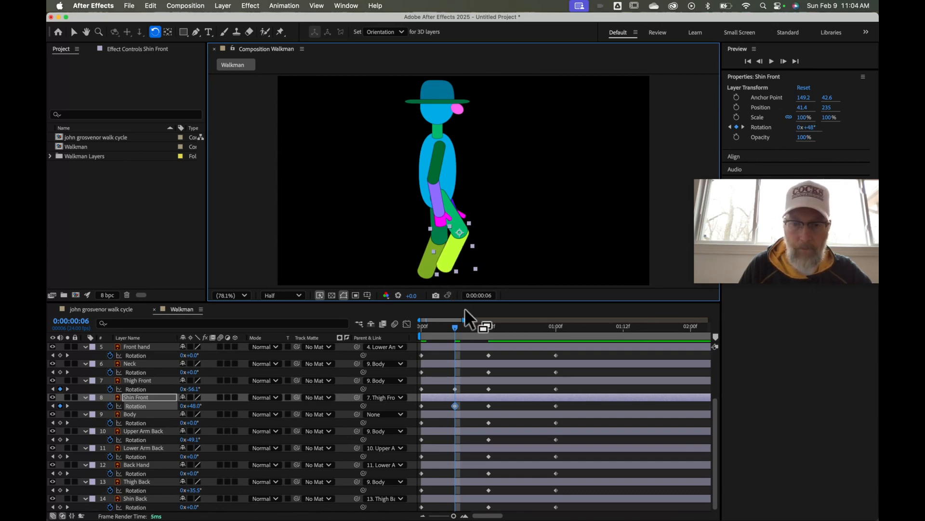
left_click_drag(457, 324, 521, 332)
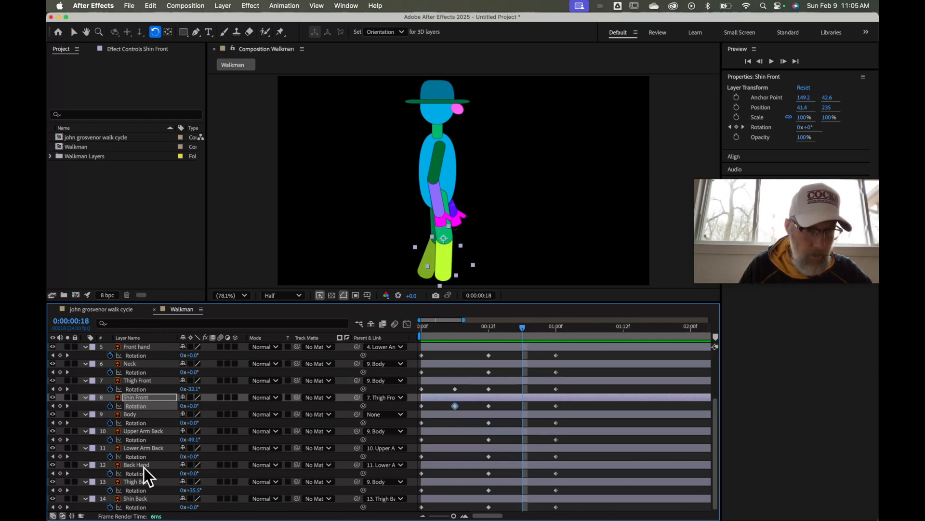
At frame 18, rotate Thigh Back to -5.5° and Shin Back to 45.1°, then review the poses
left_click(149, 481)
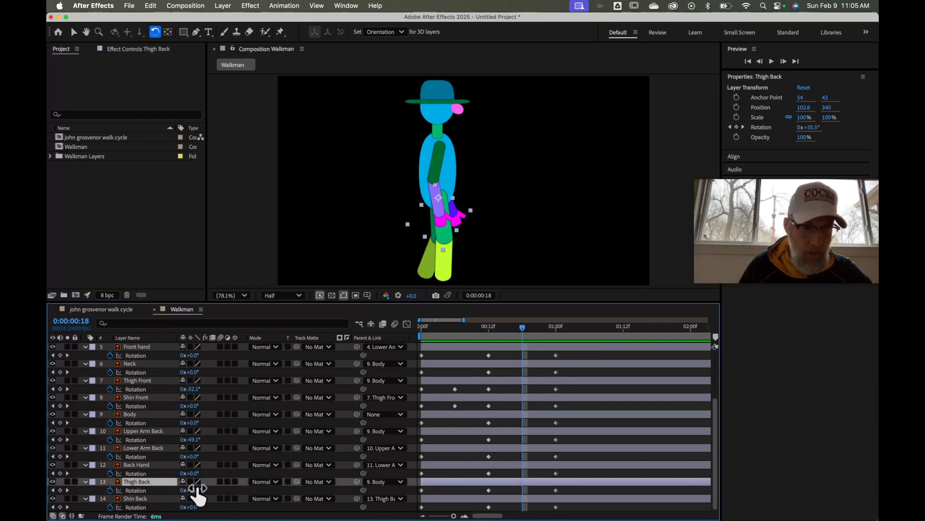
left_click_drag(196, 496, 177, 491)
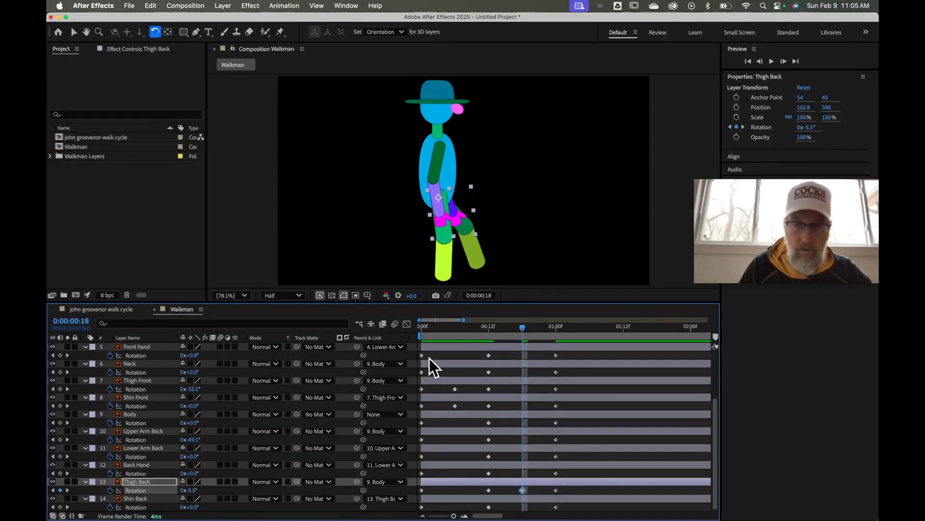
left_click(484, 268)
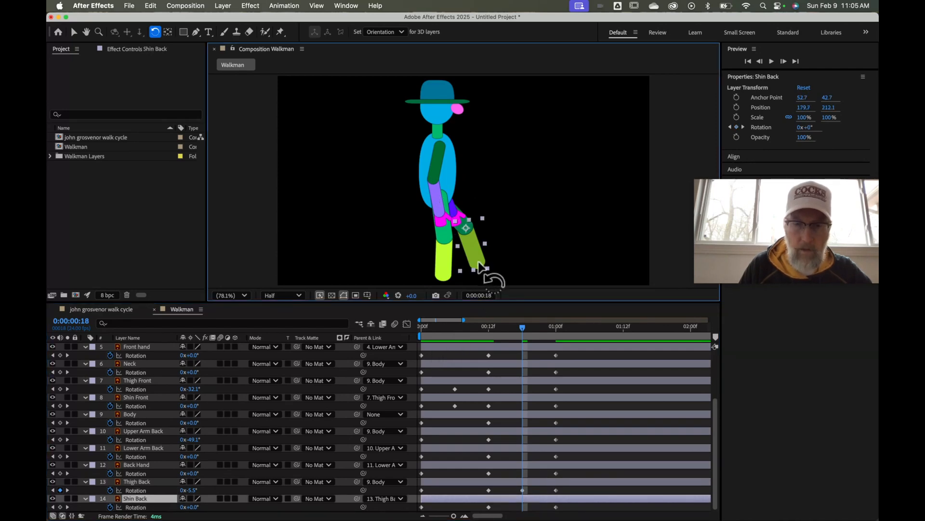
left_click_drag(479, 264, 449, 271)
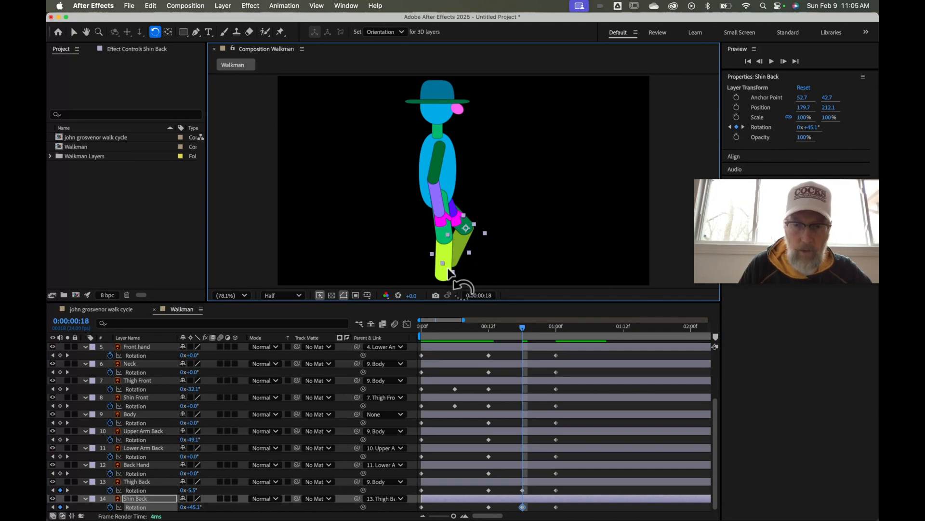
left_click_drag(523, 328, 523, 354)
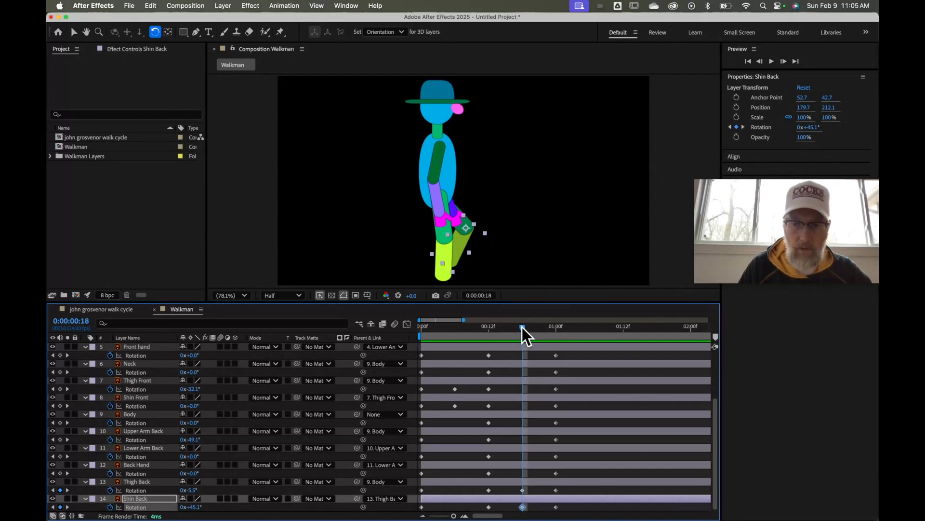
left_click_drag(522, 326, 453, 353)
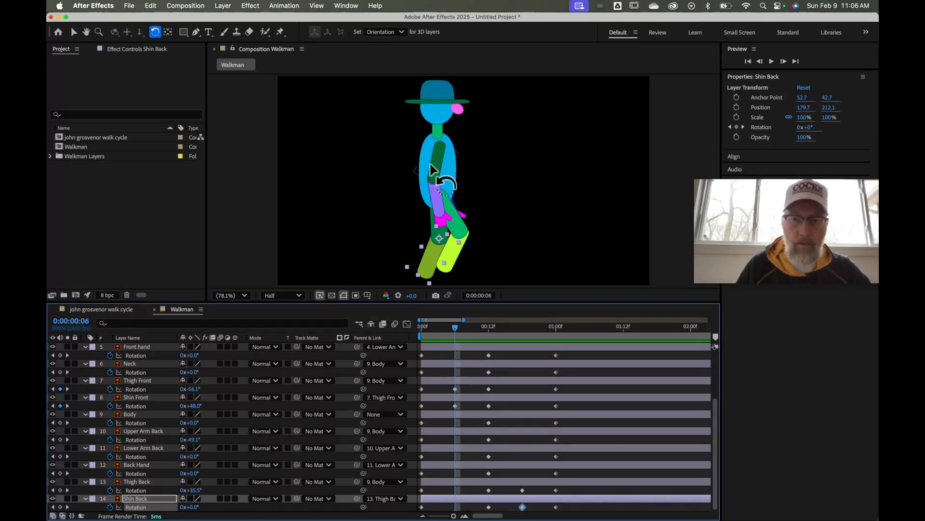
Select the Body layer, return to 0:00 and reveal its Position (825.0, 488.5)
left_click(453, 170)
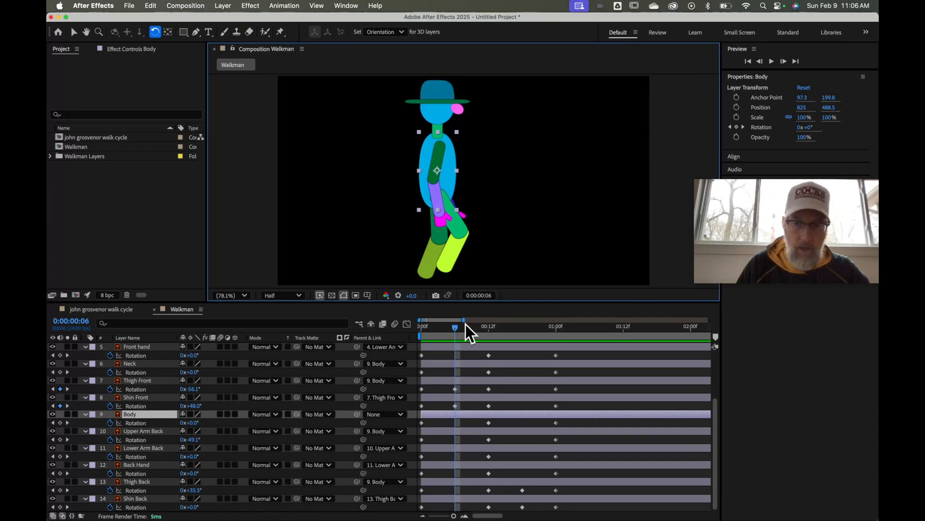
left_click_drag(455, 328, 416, 340)
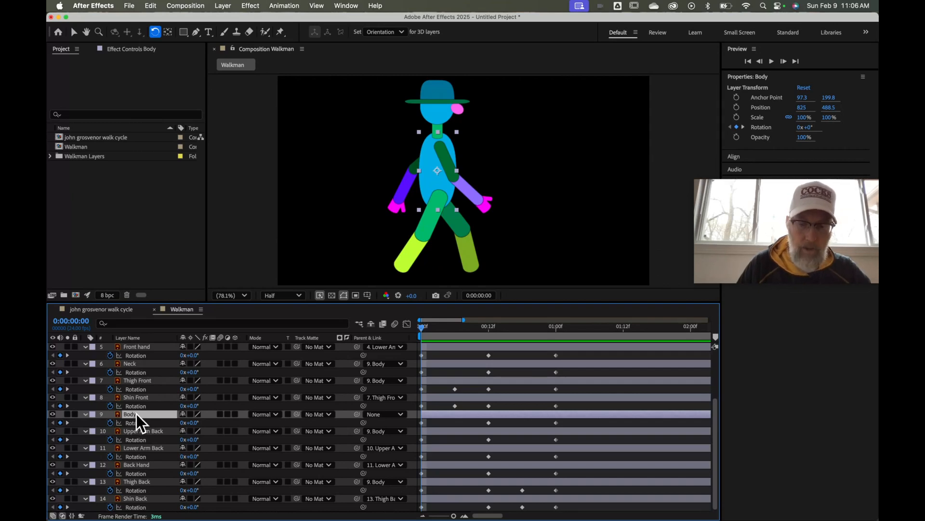
key("p")
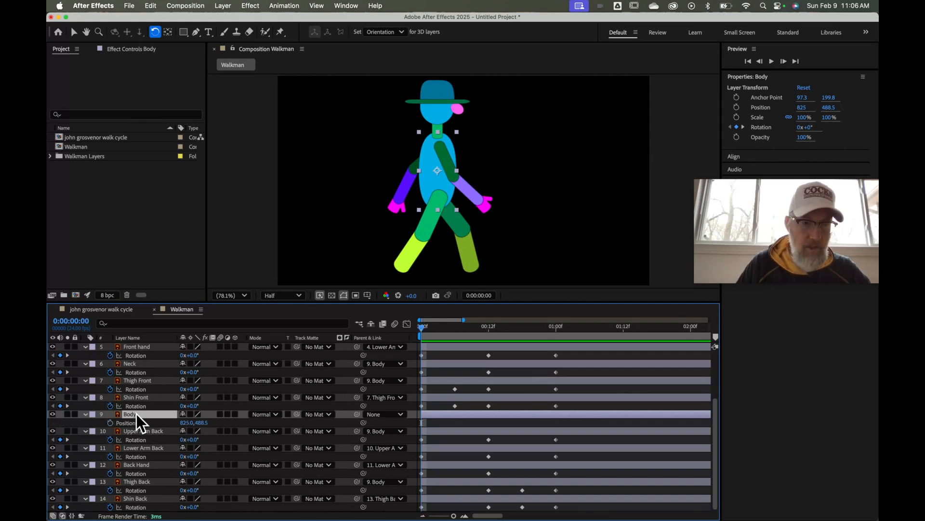
Key Body Position at 825, 488.5 at 0:00, 0:12 and 1:00
left_click(110, 423)
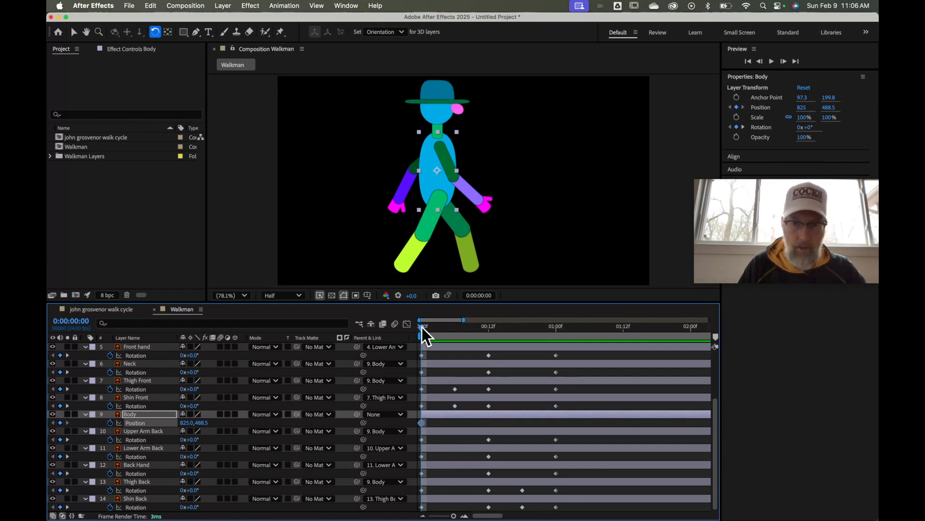
left_click_drag(423, 329, 490, 334)
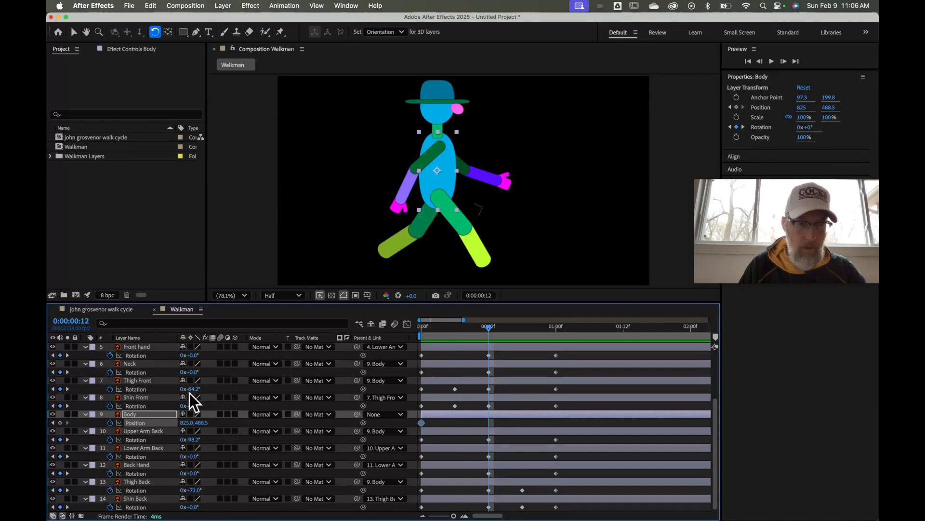
left_click(59, 423)
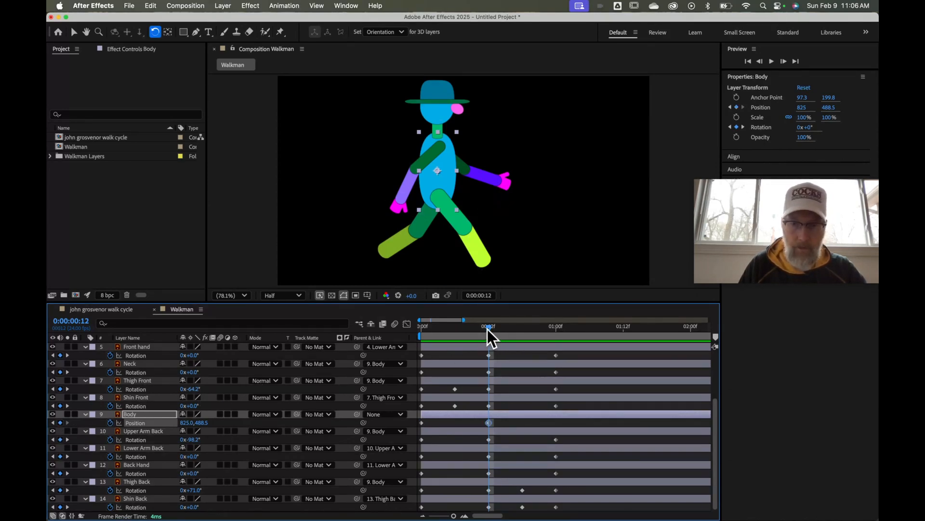
left_click_drag(487, 329, 554, 334)
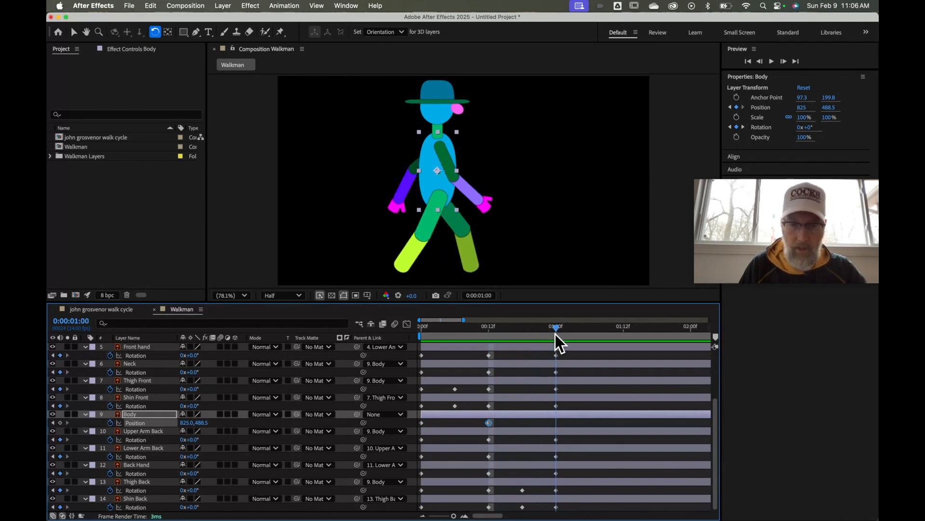
left_click(59, 423)
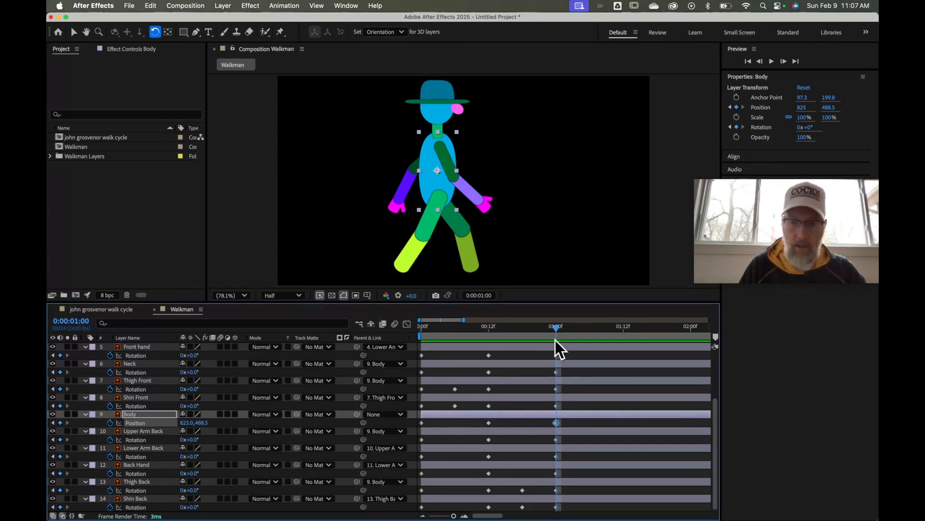
left_click_drag(554, 331, 454, 343)
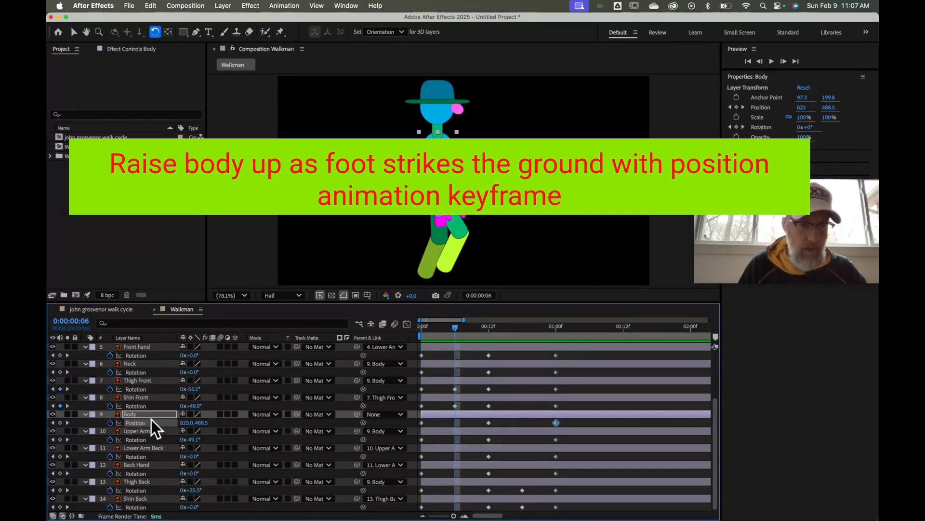
Raise Body Position Y to 433.5 at frame 6 and preview the bob
left_click_drag(187, 422, 182, 422)
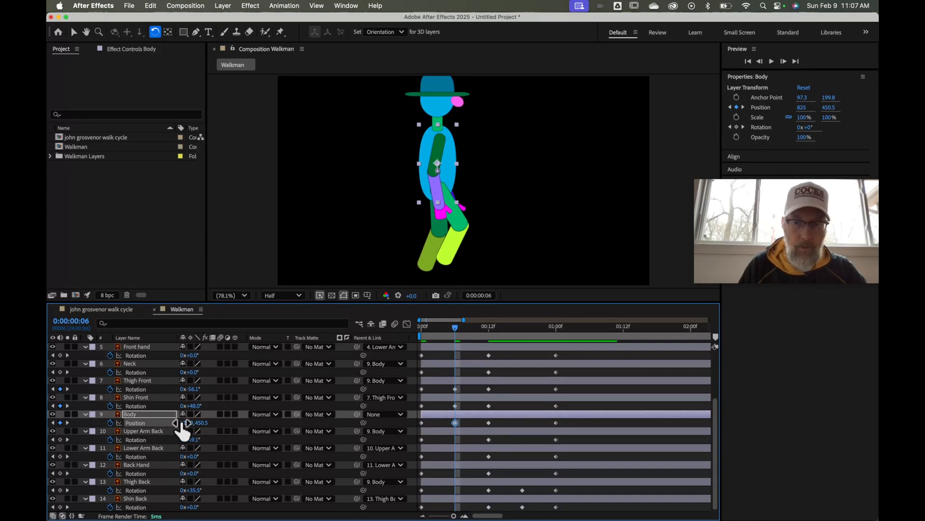
mouse_move(456, 327)
left_mouse_down()
mouse_move(410, 334)
mouse_move(456, 336)
left_mouse_up()
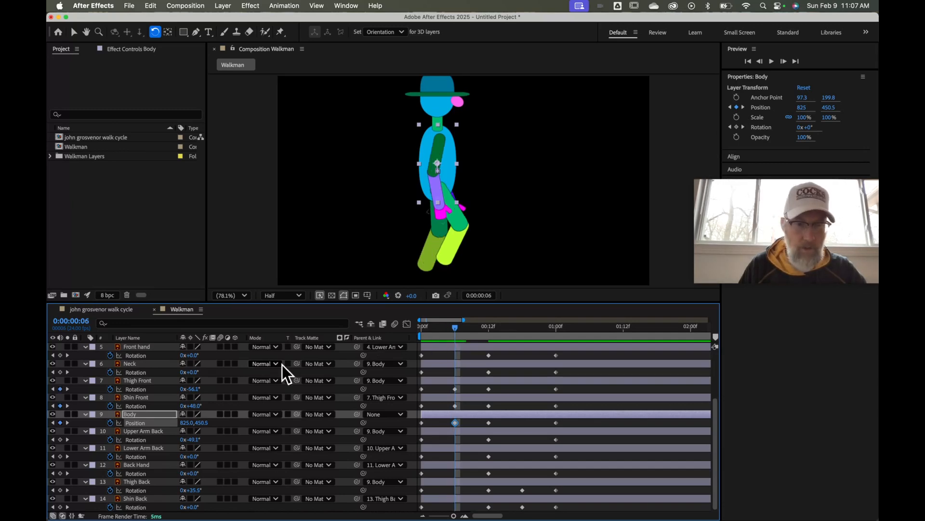
left_click_drag(201, 423, 199, 422)
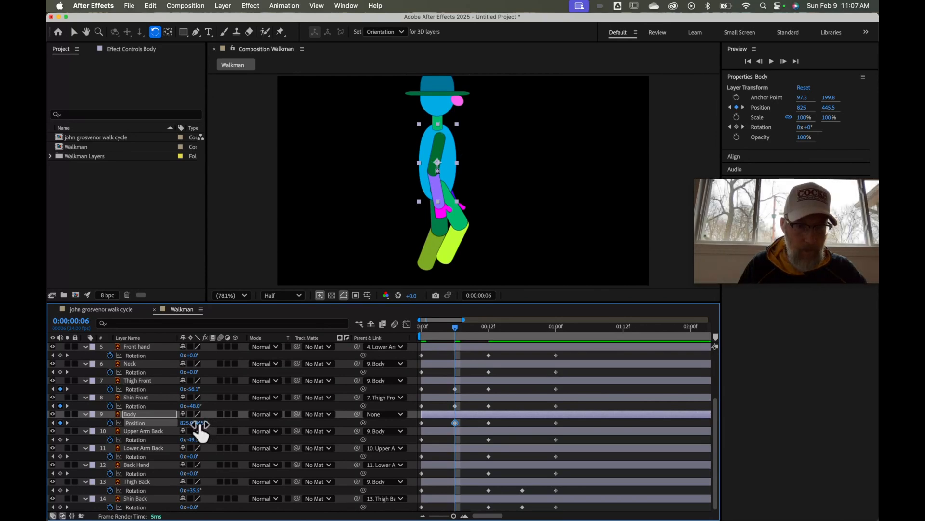
left_click_drag(199, 423, 194, 423)
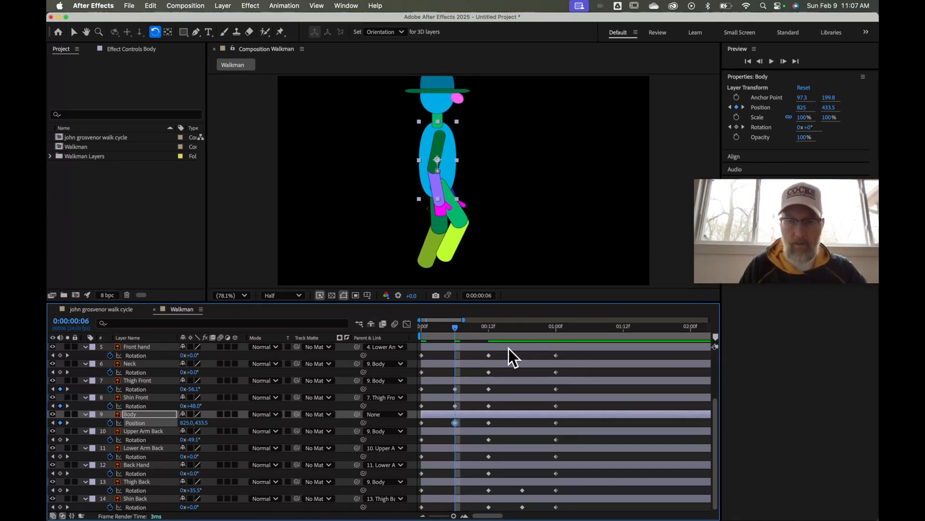
left_click_drag(455, 329, 522, 342)
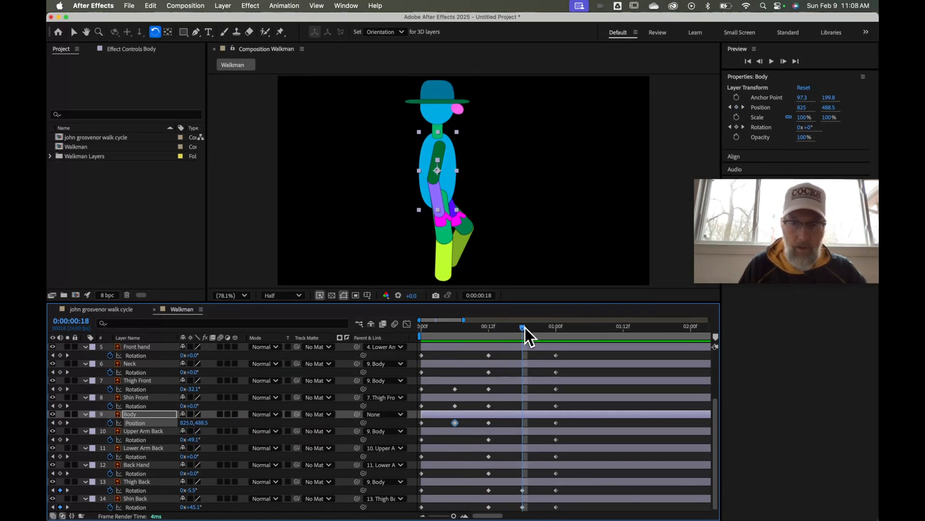
left_click_drag(525, 328, 458, 340)
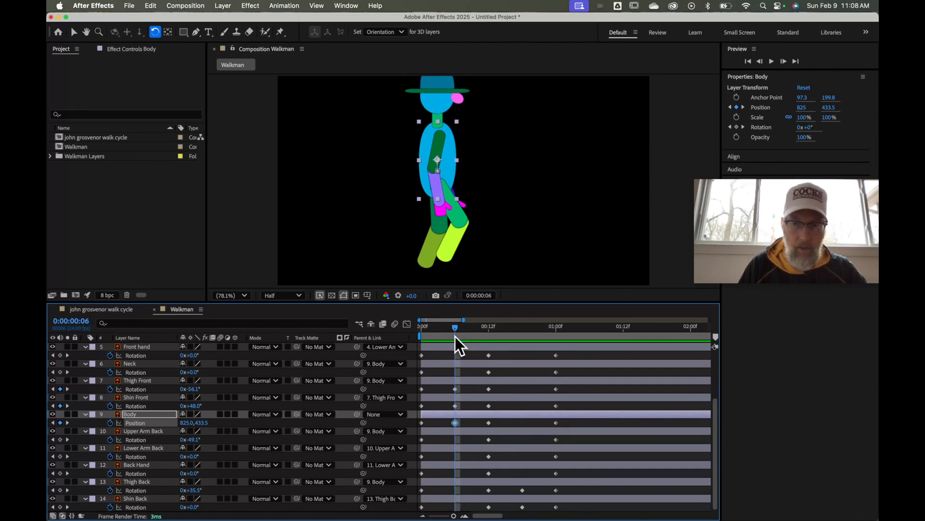
Set Body Position Y to 433.5 at frame 18 and return to the first frame
left_click_drag(452, 328, 522, 332)
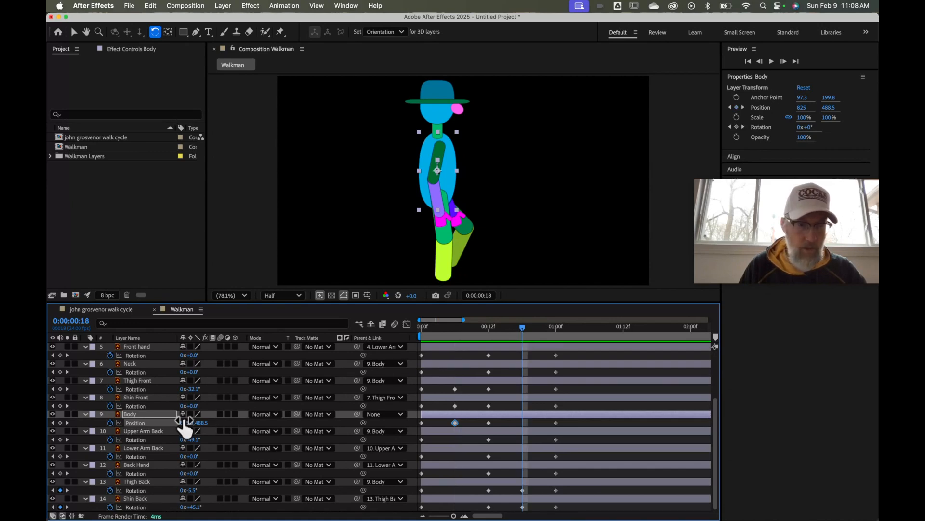
left_click(205, 423)
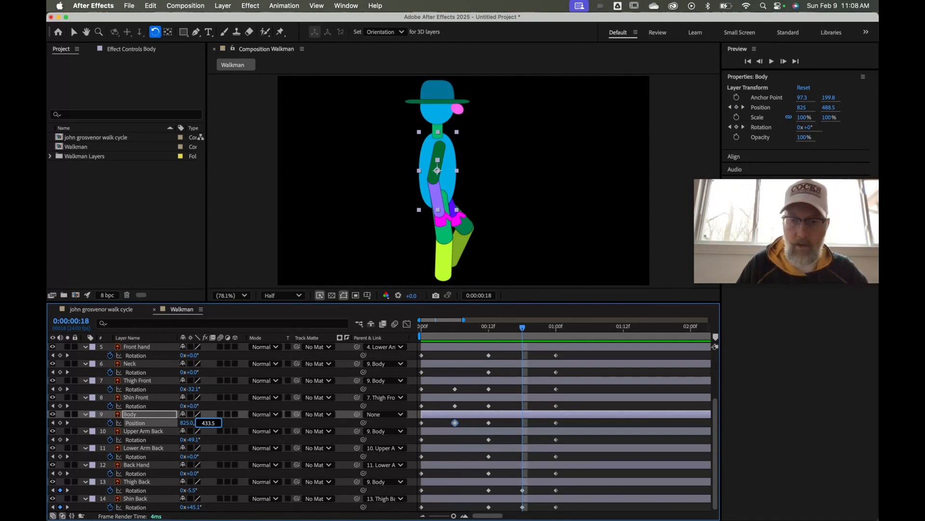
type("433.5")
key("Return")
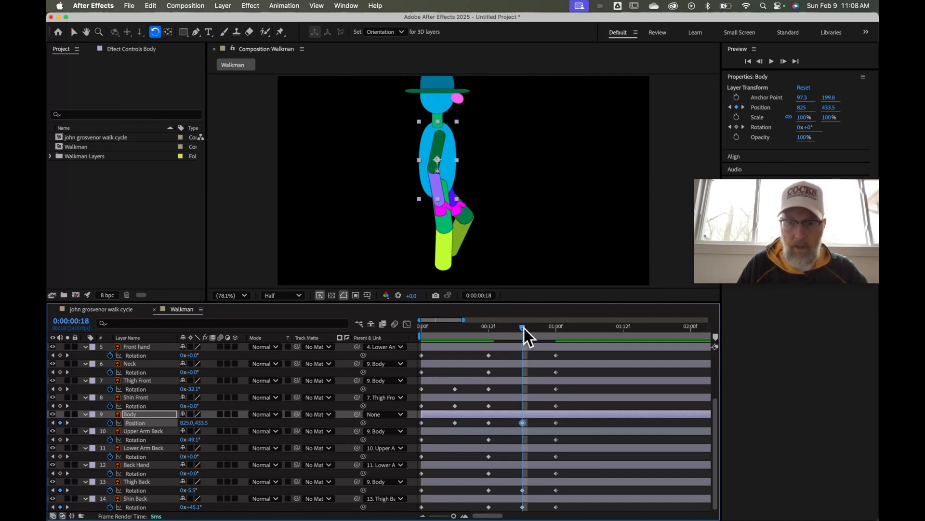
left_click_drag(524, 327, 418, 340)
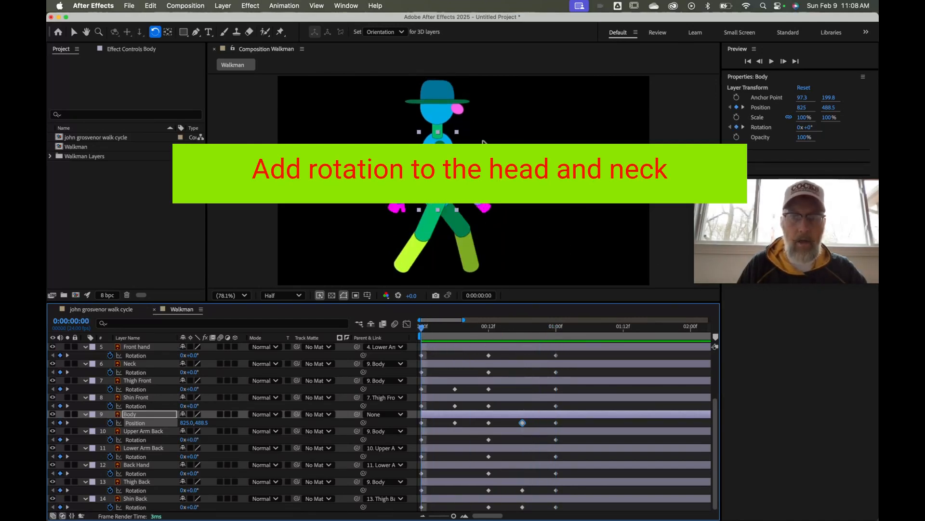
Select the Neck layer and key its Rotation to 40° at frame 6
left_click(531, 137)
left_click(436, 131)
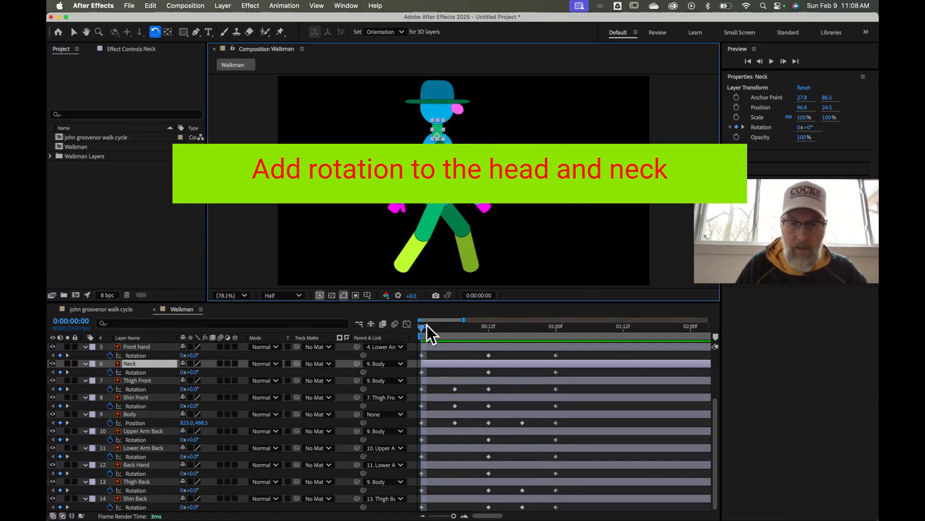
left_click_drag(422, 328, 454, 330)
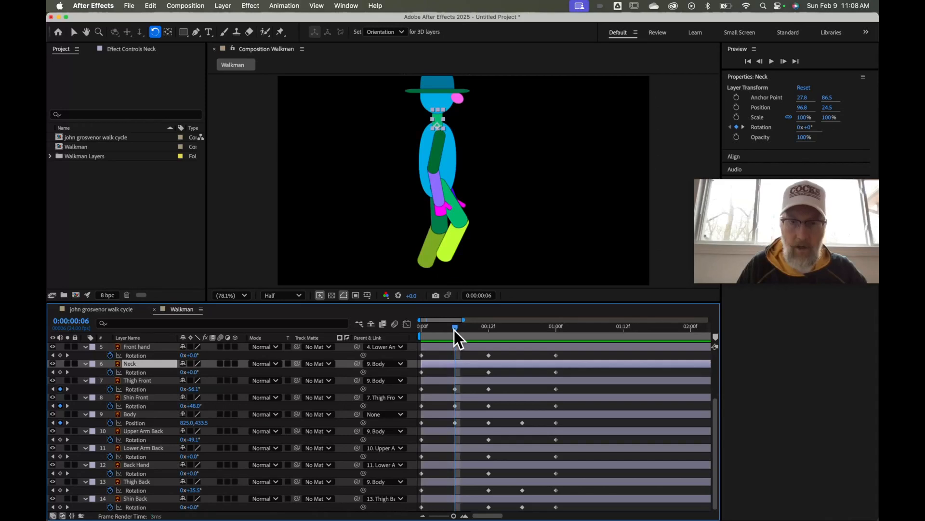
left_click(438, 115)
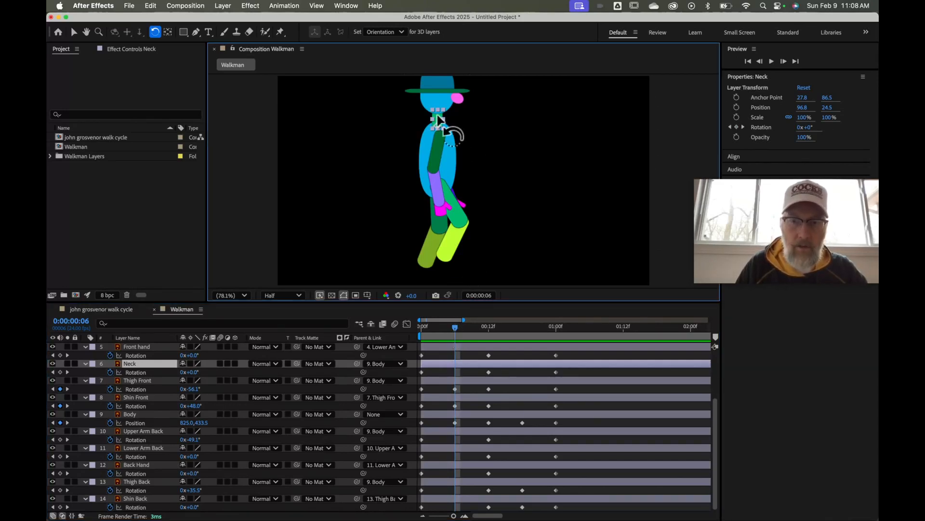
left_click_drag(438, 115, 448, 118)
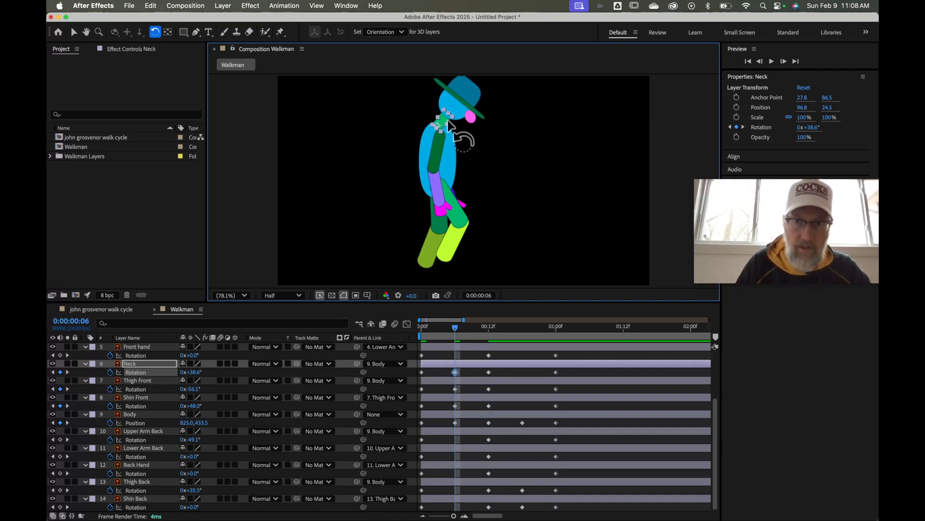
left_click(195, 375)
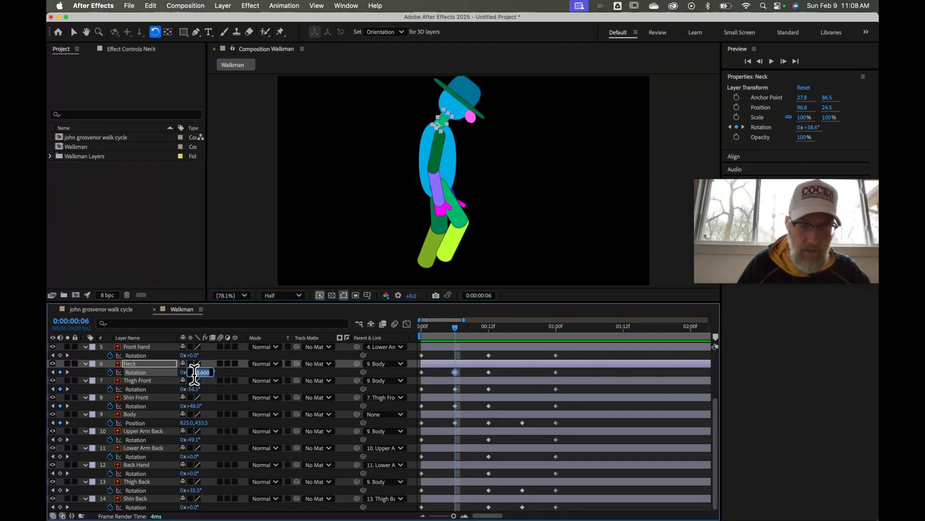
type("40")
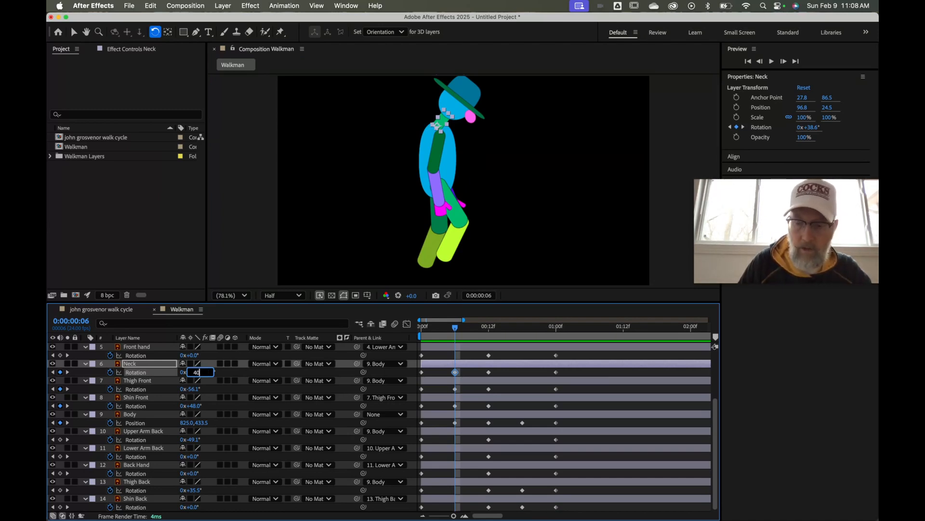
key("Return")
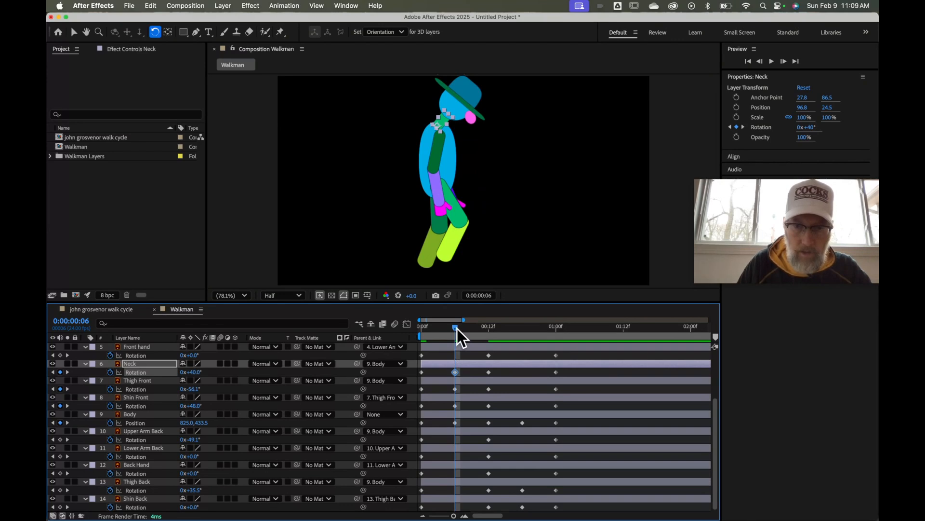
Key Neck Rotation to 40° at frame 18 as well and return to 0:00
left_click_drag(457, 328, 524, 337)
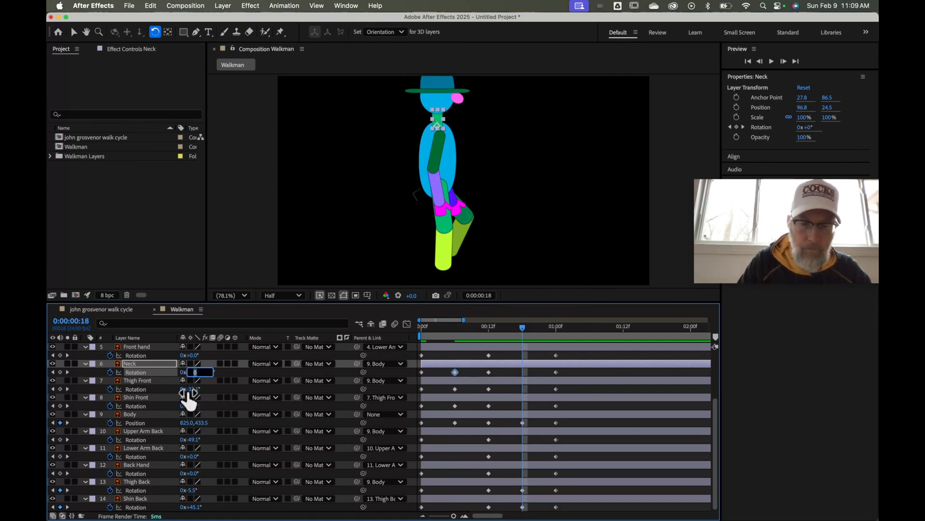
type("4")
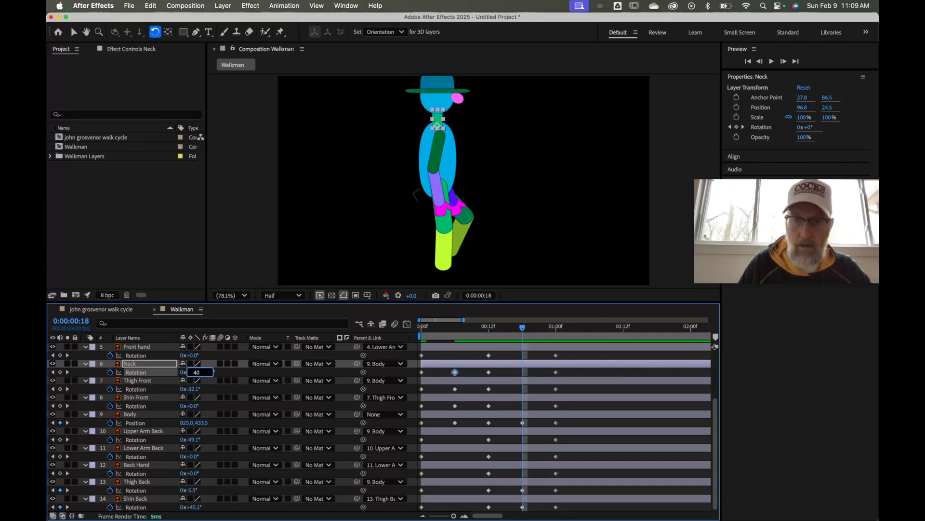
key("Return")
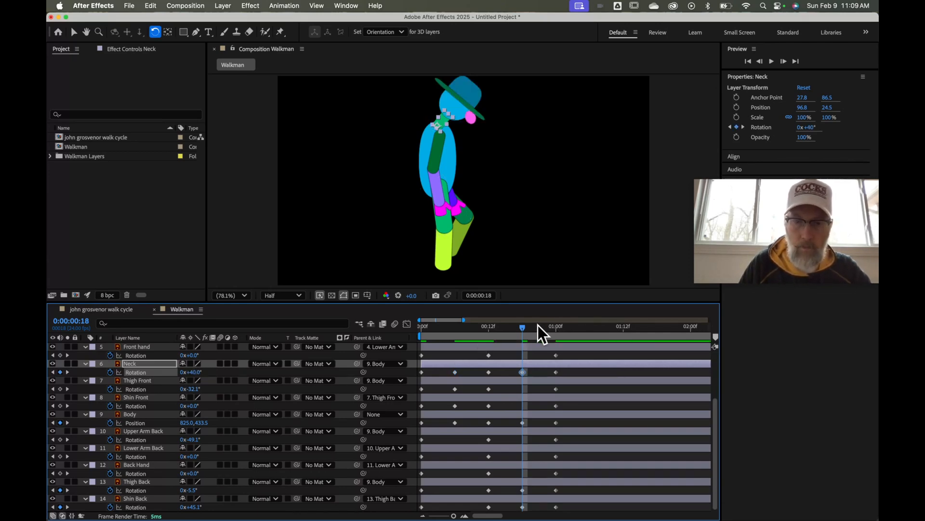
left_click_drag(523, 328, 456, 355)
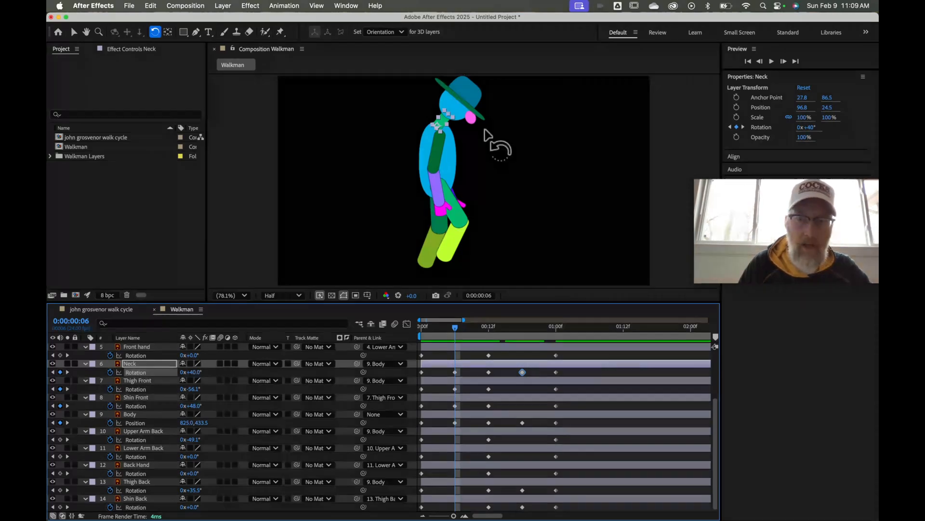
left_click(459, 109)
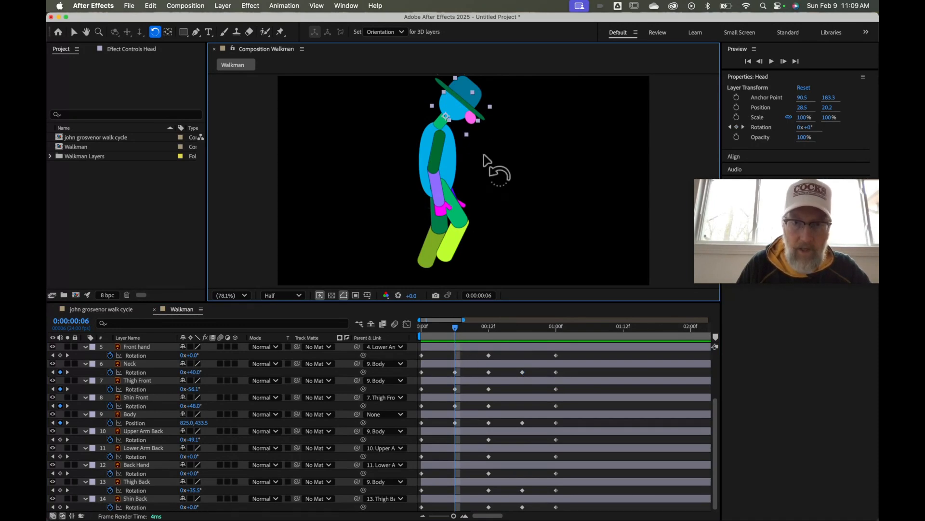
Select the Head layer and set its Rotation to -28° at frame 6
left_click(471, 143)
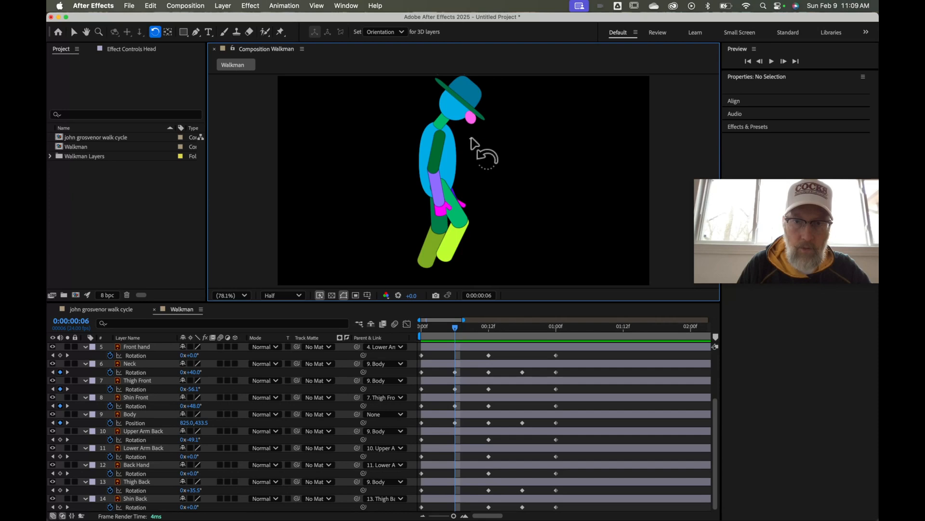
left_click(456, 114)
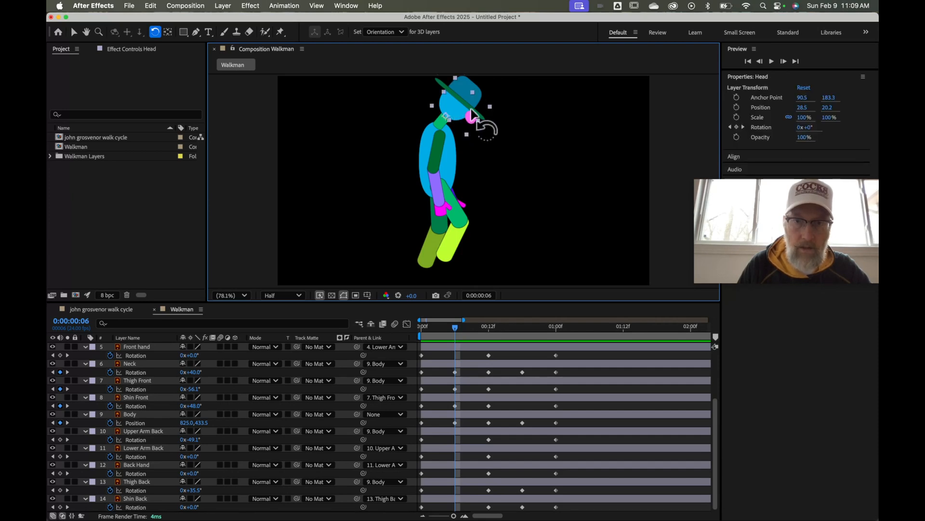
left_click_drag(472, 107, 467, 95)
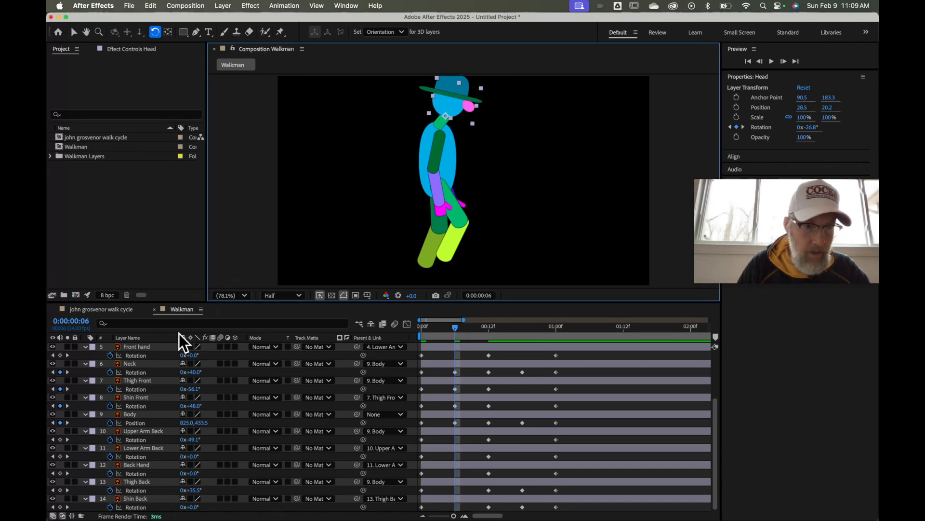
scroll(340, 397, "up", 3)
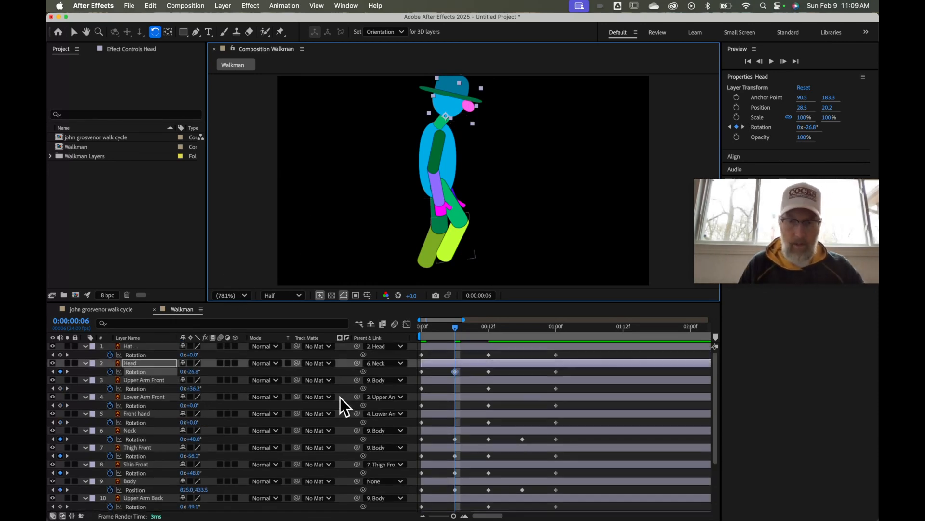
left_click(193, 372)
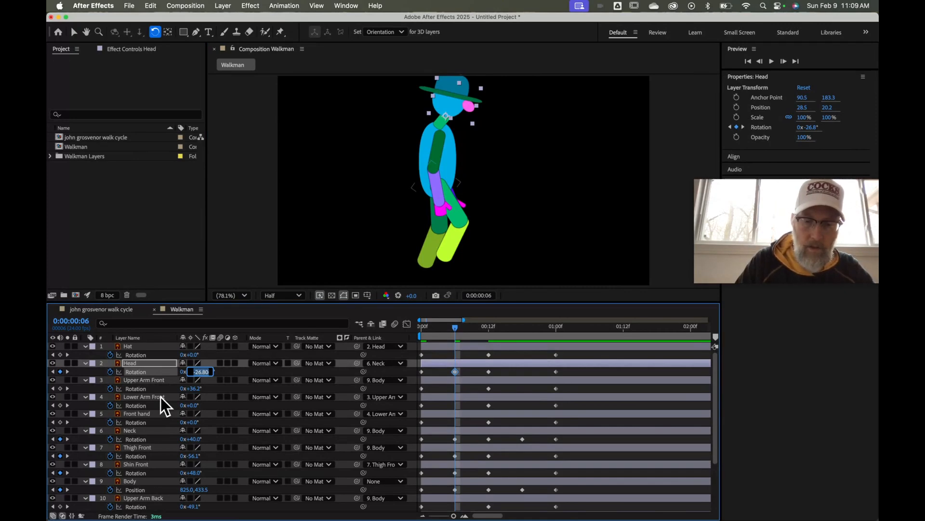
type("28")
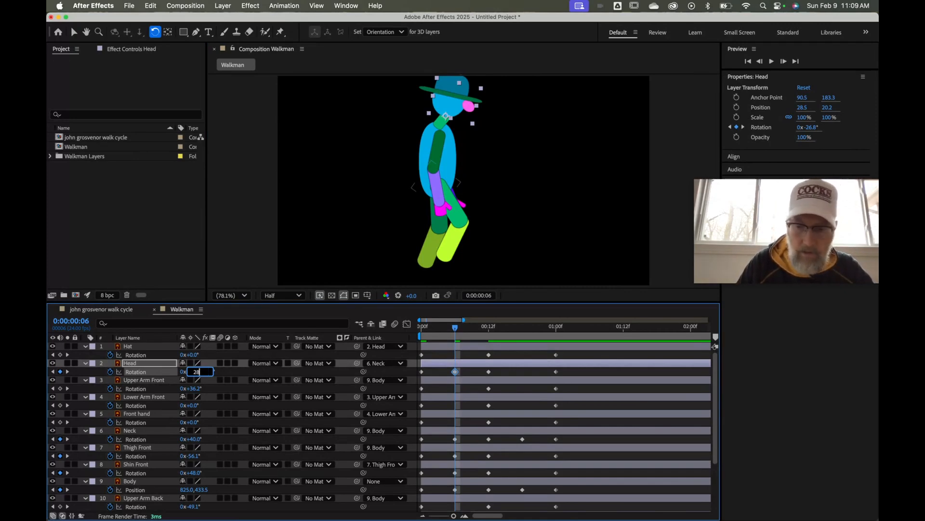
key("Return")
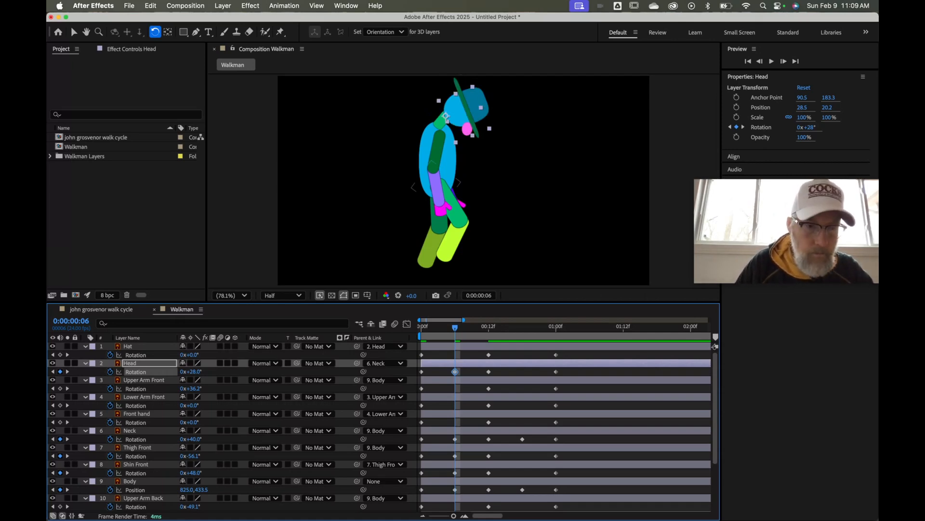
left_click(160, 397)
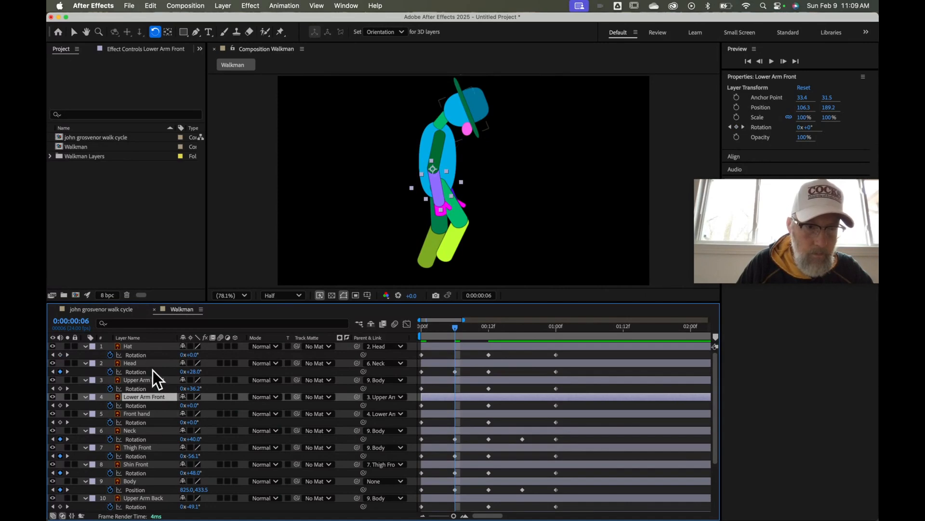
left_click(196, 372)
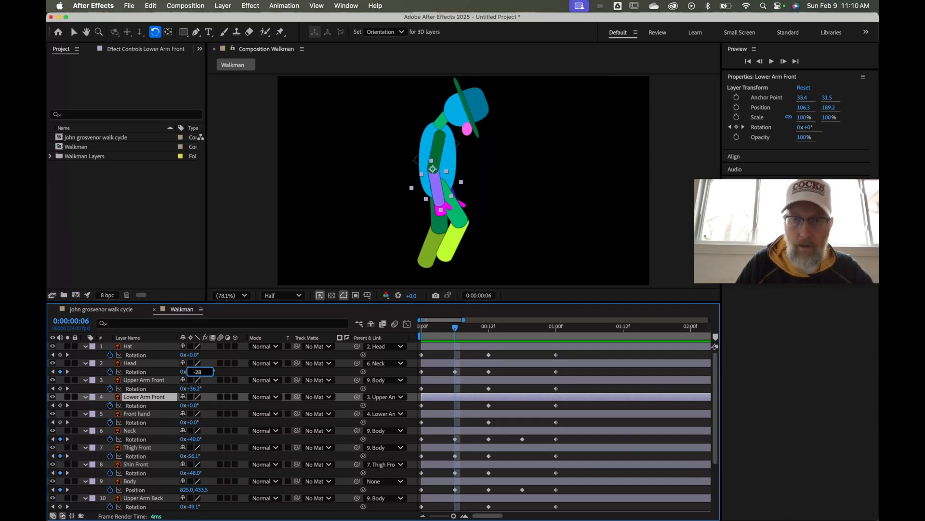
key("Return")
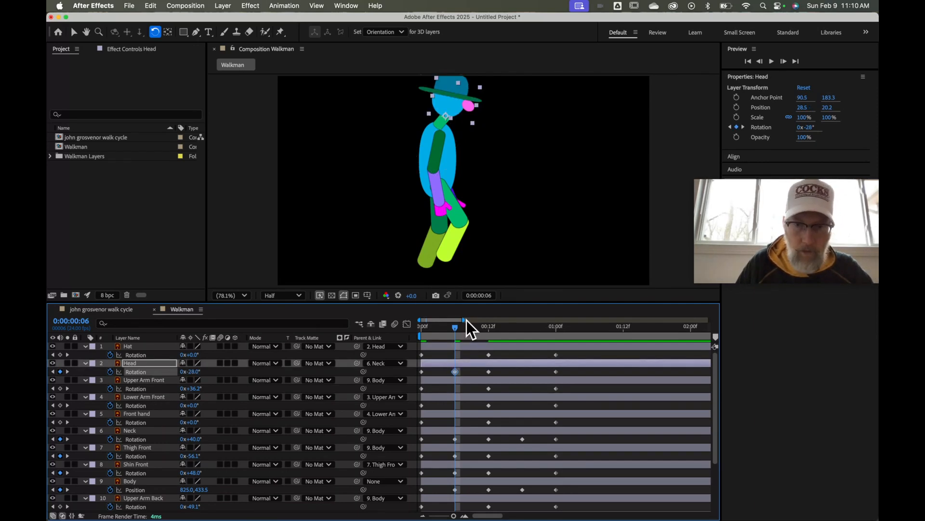
Set Head Rotation to -28° at frame 18 and return to 0:00
left_click_drag(455, 329, 522, 333)
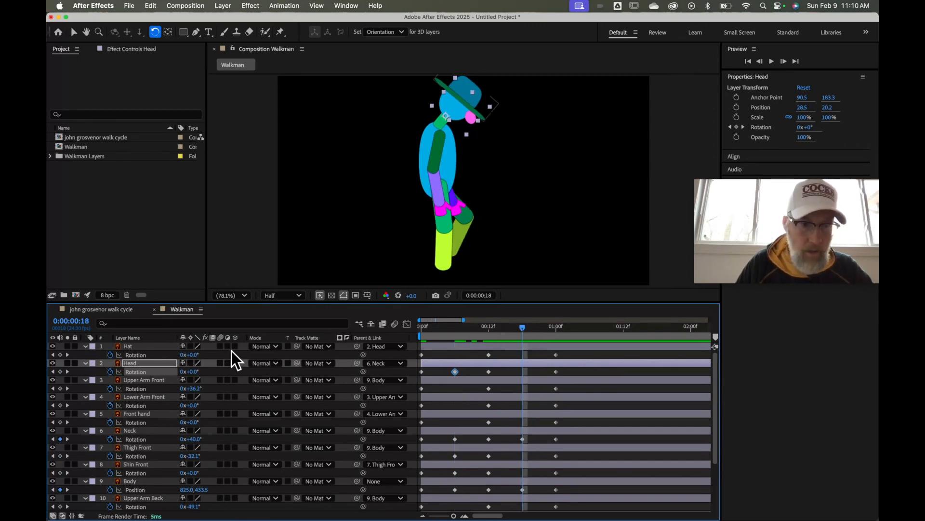
left_click(192, 372)
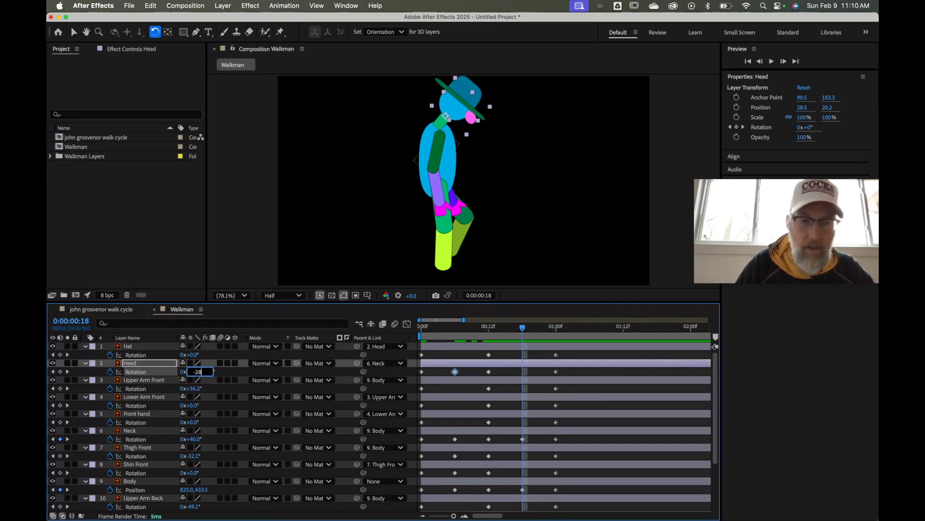
type("-28")
key("Return")
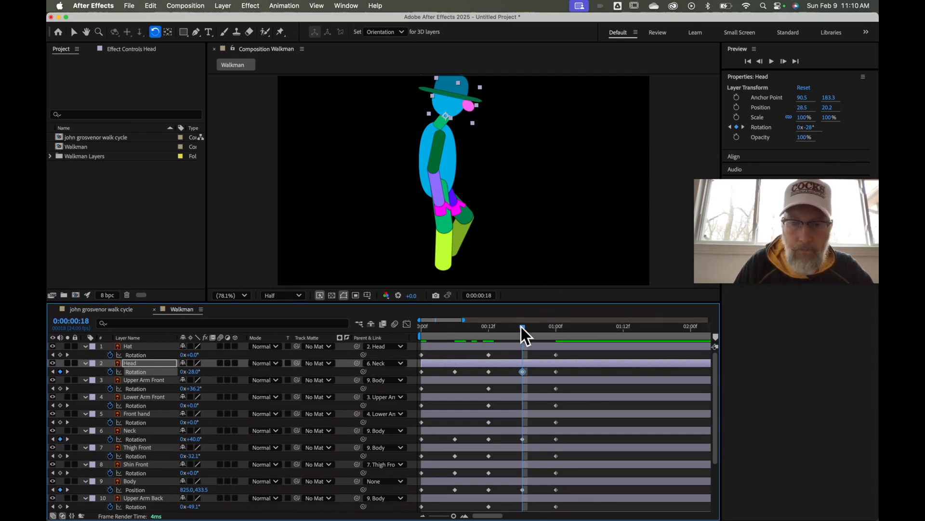
left_click_drag(521, 326, 421, 340)
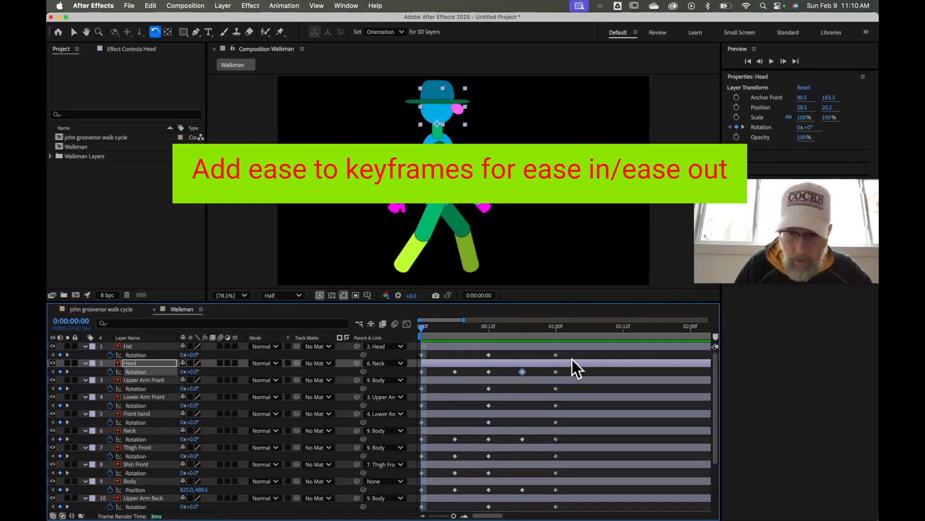
Marquee-select the Hat's Rotation keyframes at 0:00, 0:12 and 1:00 and apply Easy Ease
left_click_drag(571, 353, 419, 359)
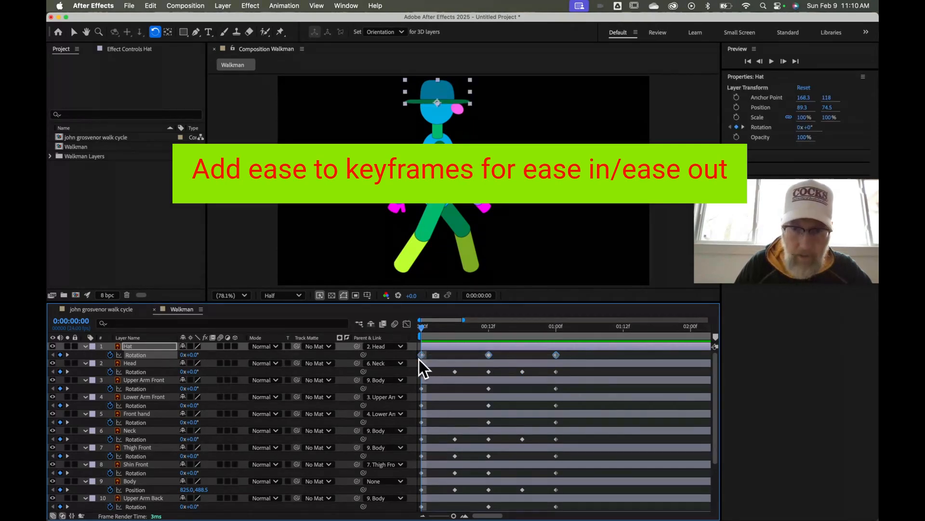
right_click(146, 346)
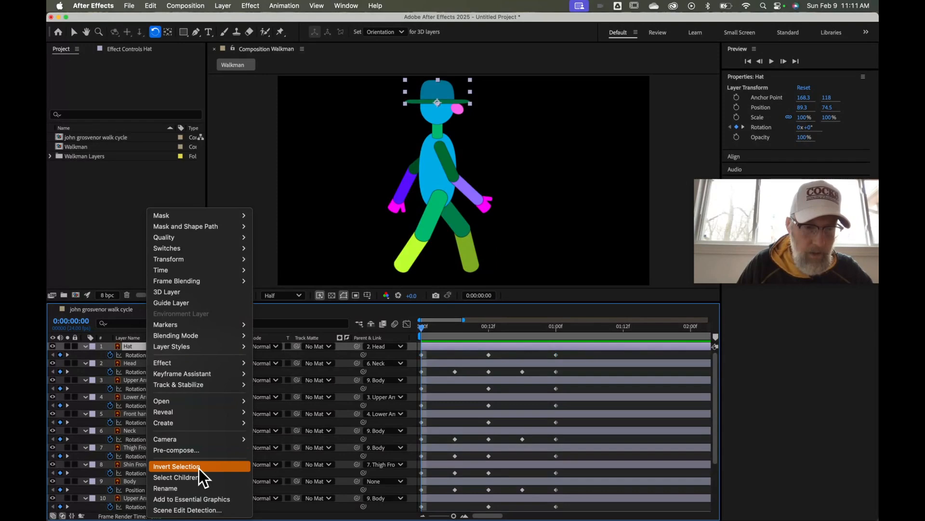
left_click(488, 362)
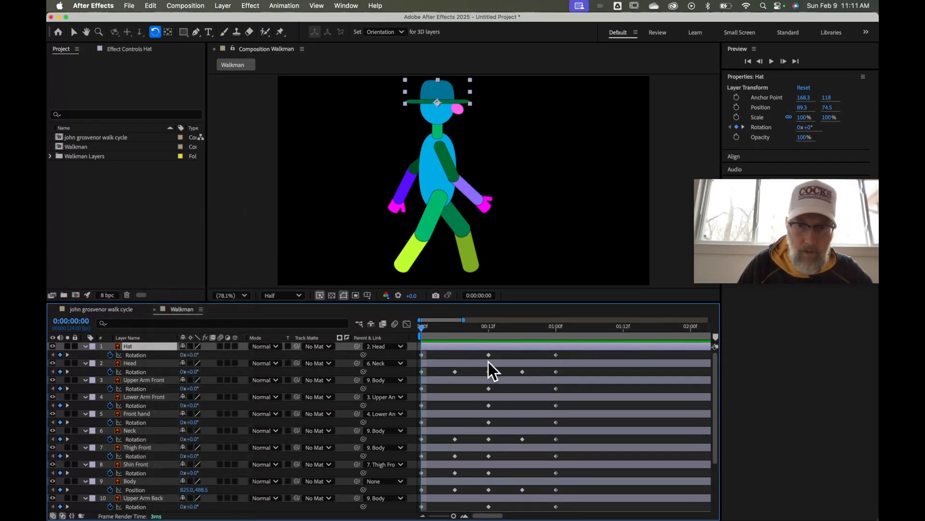
left_click_drag(575, 354, 413, 357)
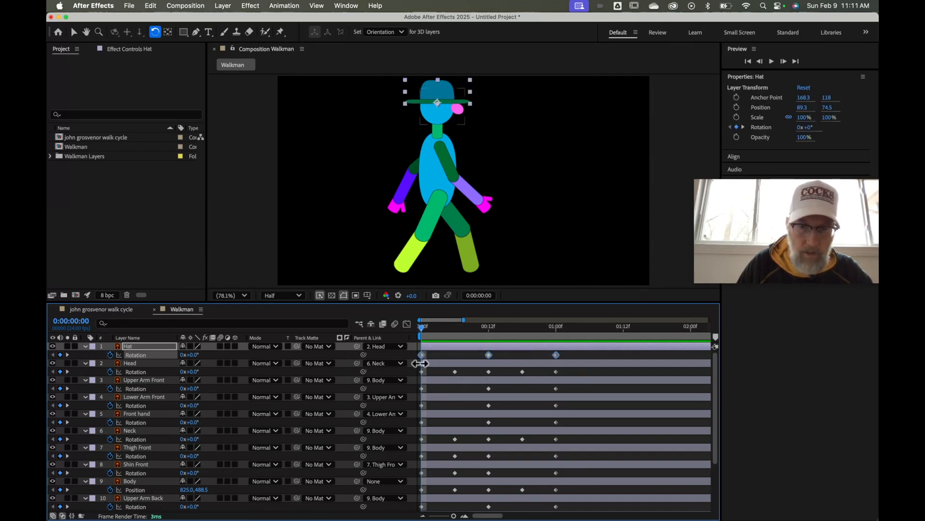
right_click(421, 354)
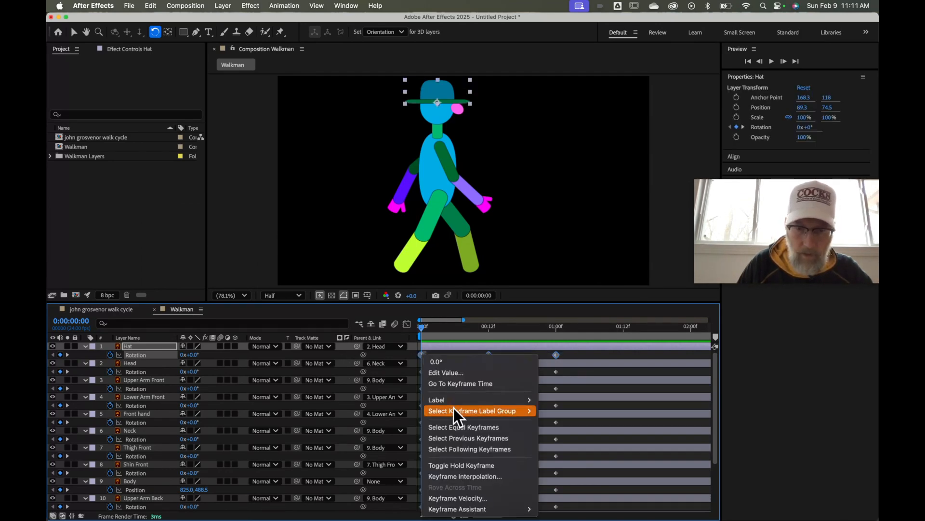
mouse_move(466, 507)
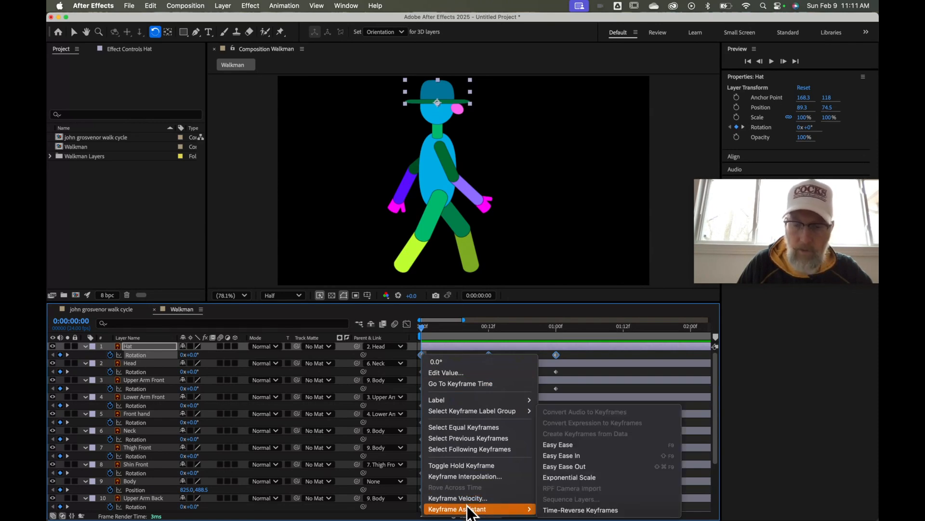
left_click(591, 446)
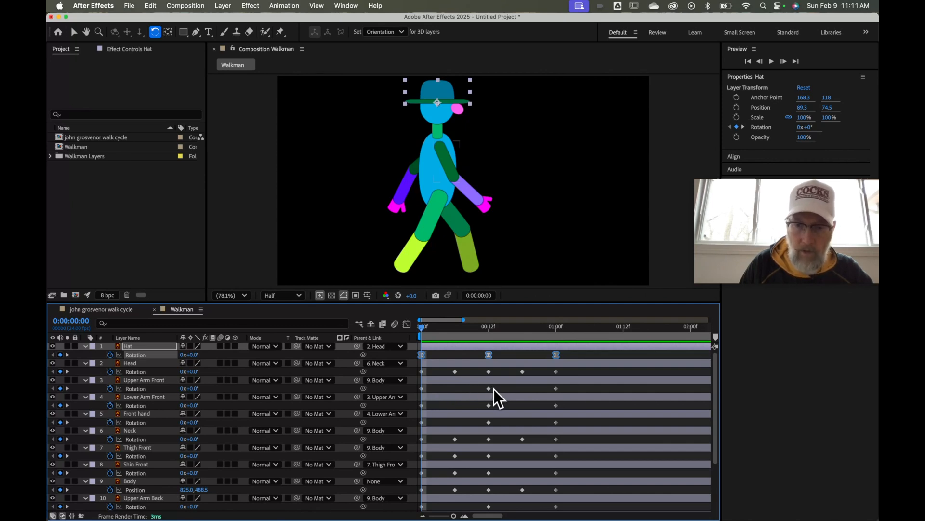
Apply Easy Ease to the first marquee-selected set of arm Rotation keyframes
left_click_drag(580, 389, 418, 427)
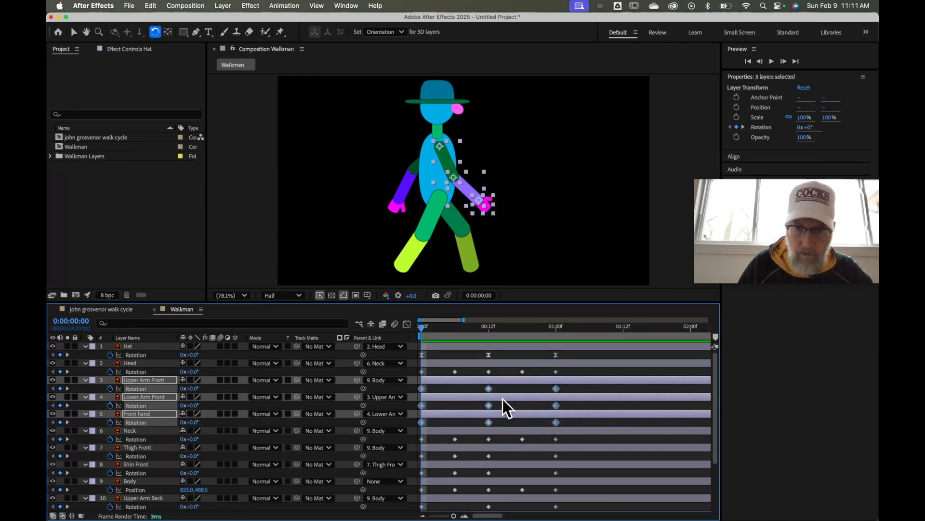
right_click(502, 399)
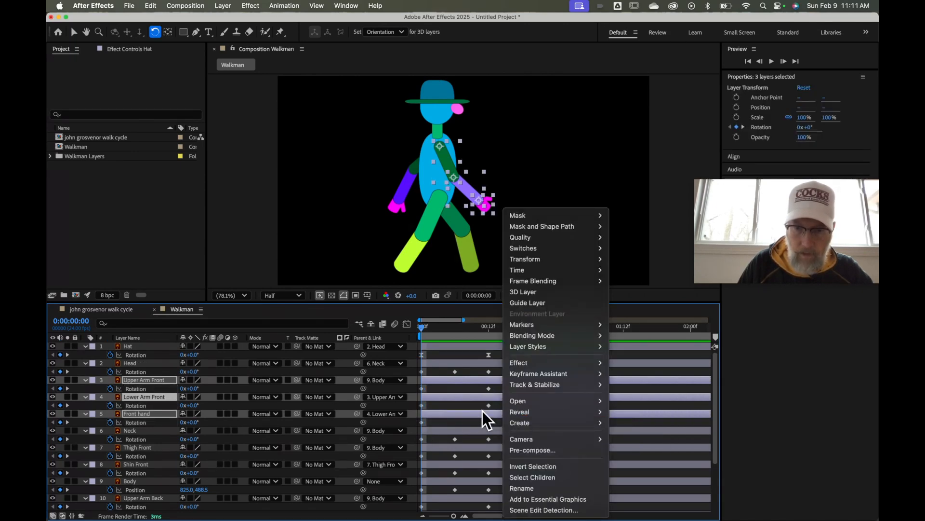
left_click(482, 411)
left_click_drag(570, 389, 420, 433)
right_click(489, 423)
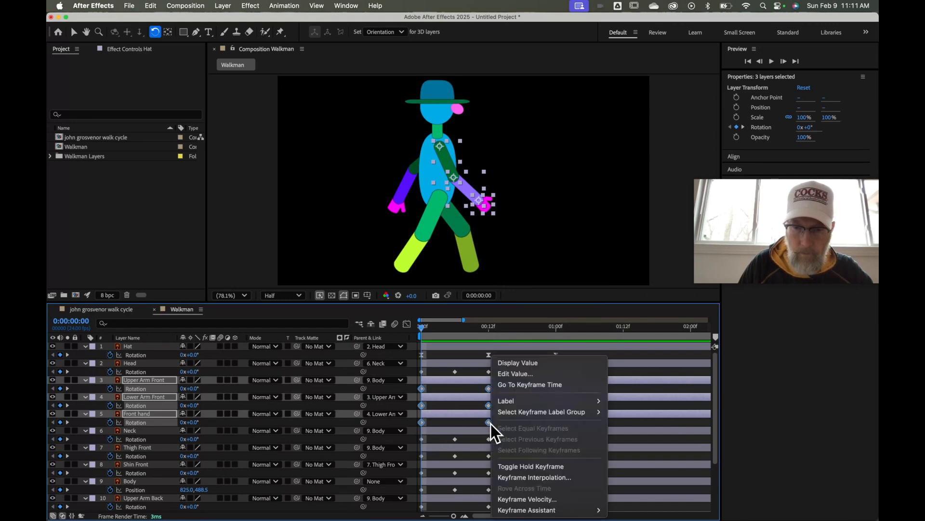
mouse_move(528, 509)
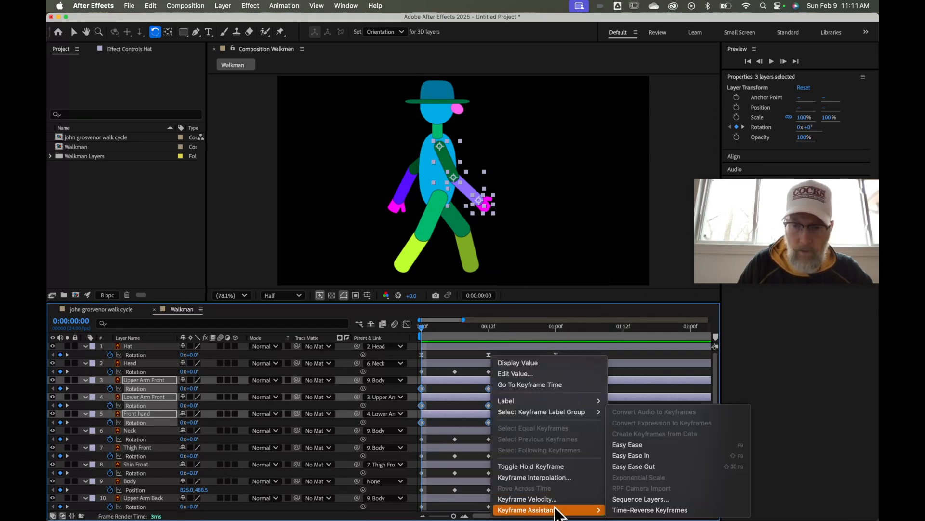
left_click(637, 446)
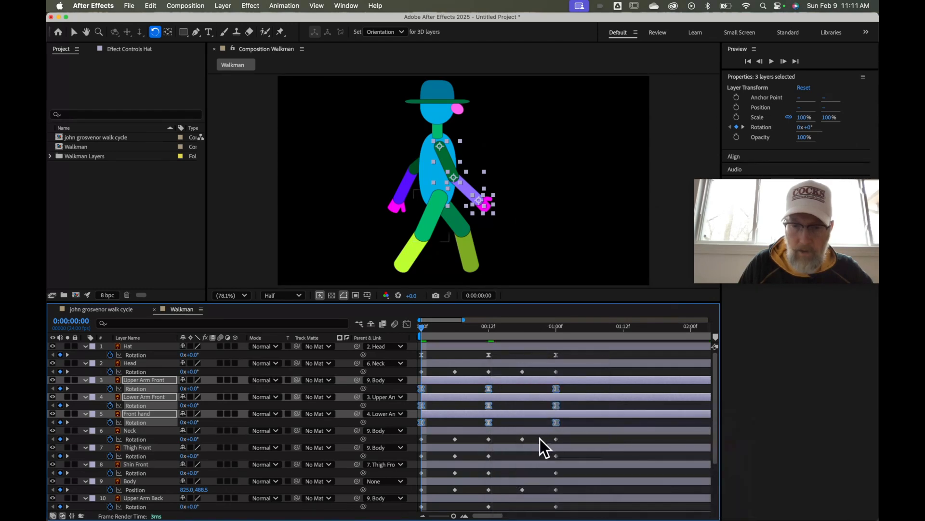
Apply Easy Ease to the remaining back arm and hand Rotation keyframes, then preview
scroll(540, 437, "down", 2)
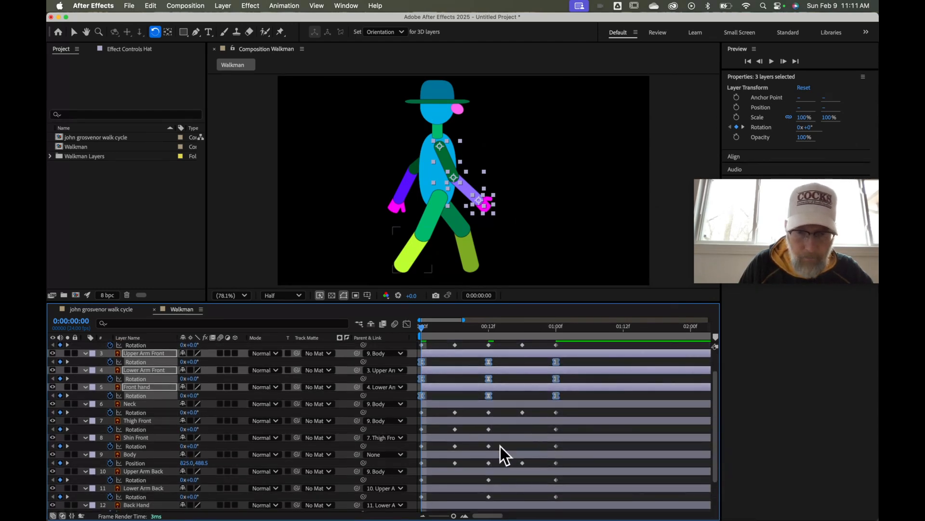
scroll(500, 455, "down", 3)
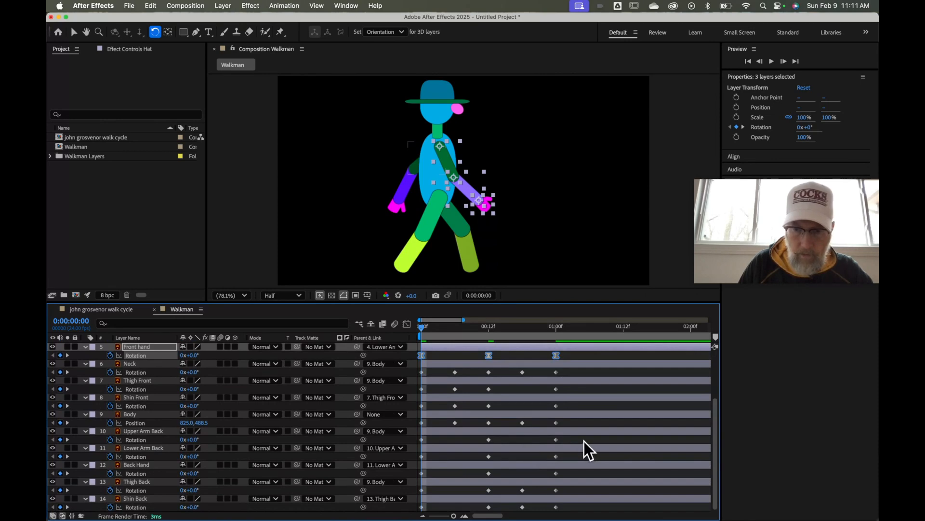
left_click_drag(575, 438, 418, 481)
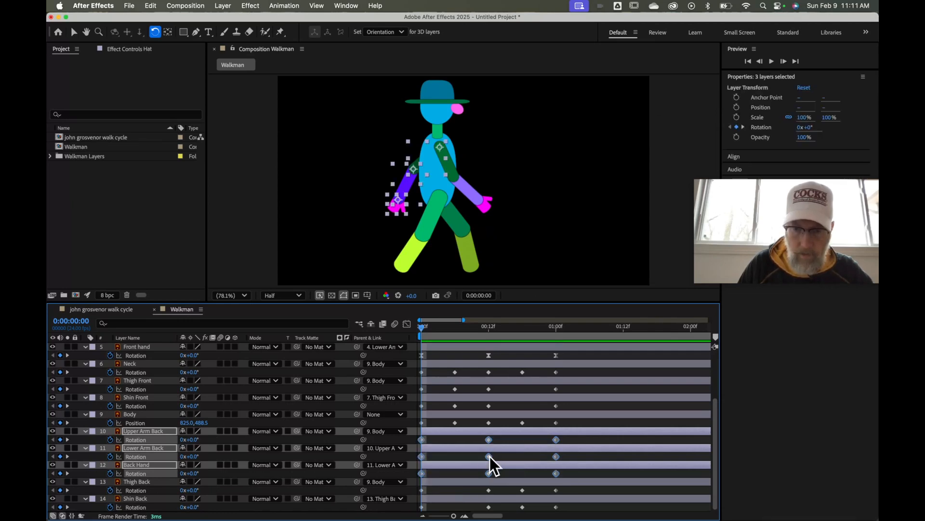
right_click(490, 456)
mouse_move(519, 512)
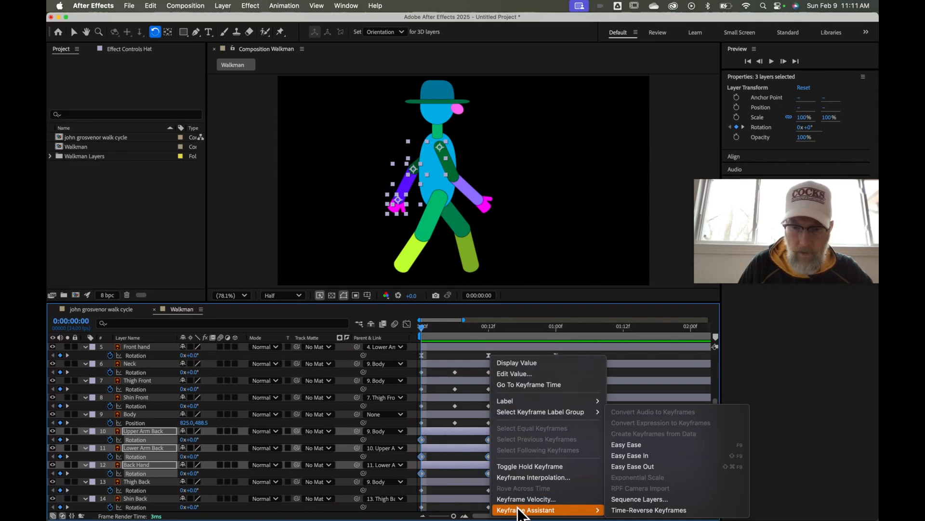
left_click(634, 445)
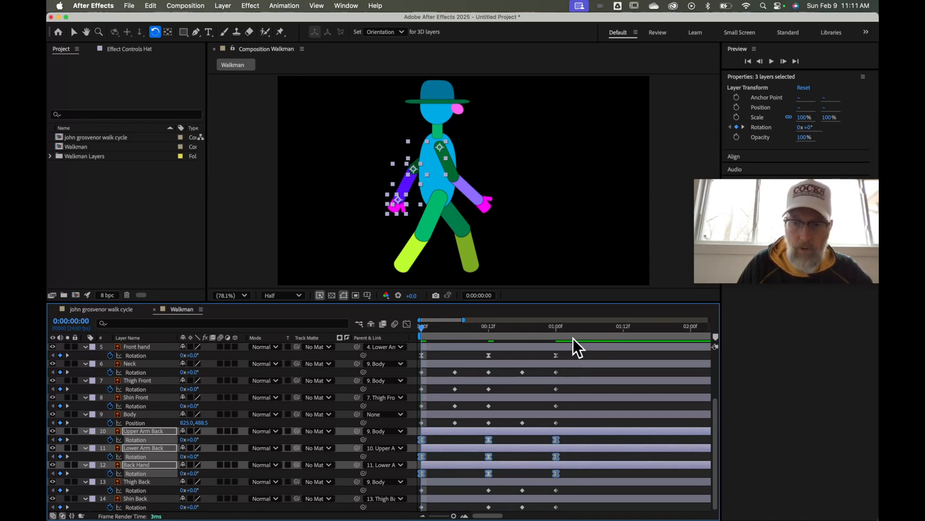
mouse_move(422, 327)
left_mouse_down()
mouse_move(560, 331)
mouse_move(409, 343)
mouse_move(508, 338)
mouse_move(418, 339)
left_mouse_up()
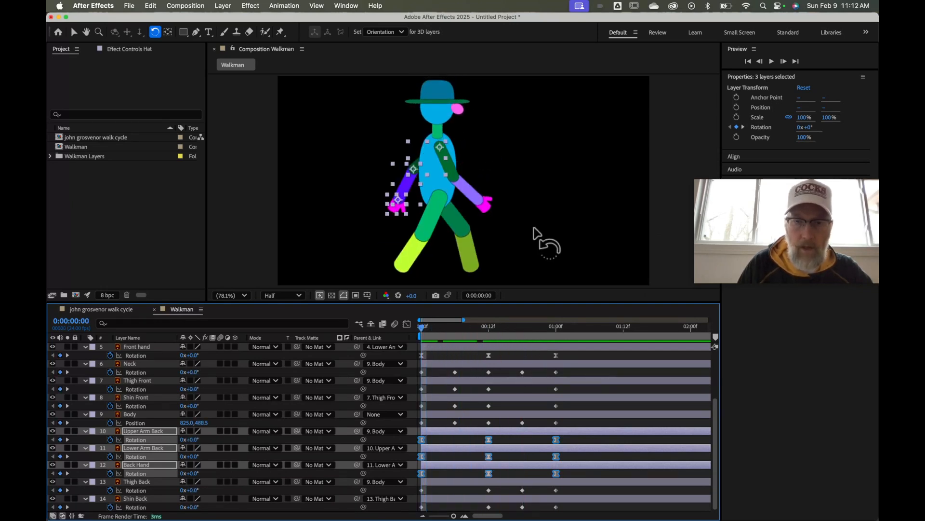
Select the Hat and rotate it about 11° at frame 6
left_click(436, 94)
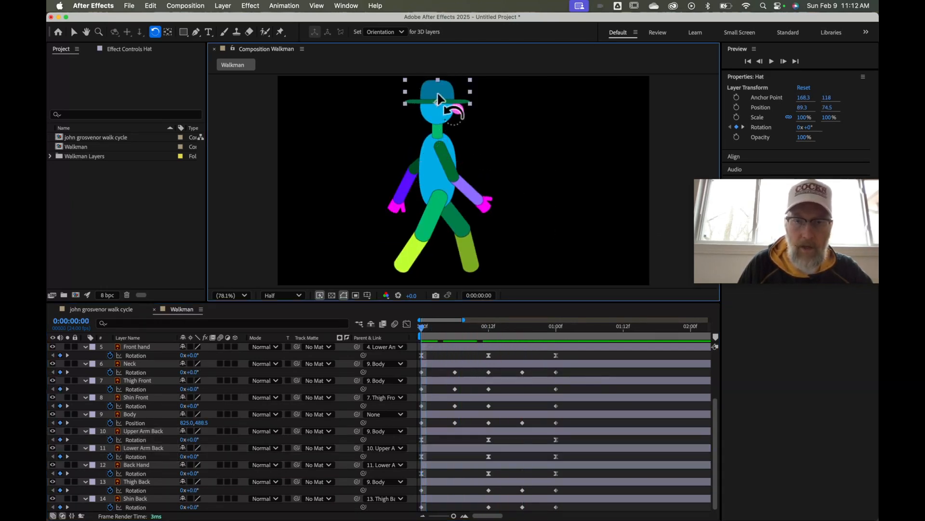
left_click_drag(422, 328, 455, 328)
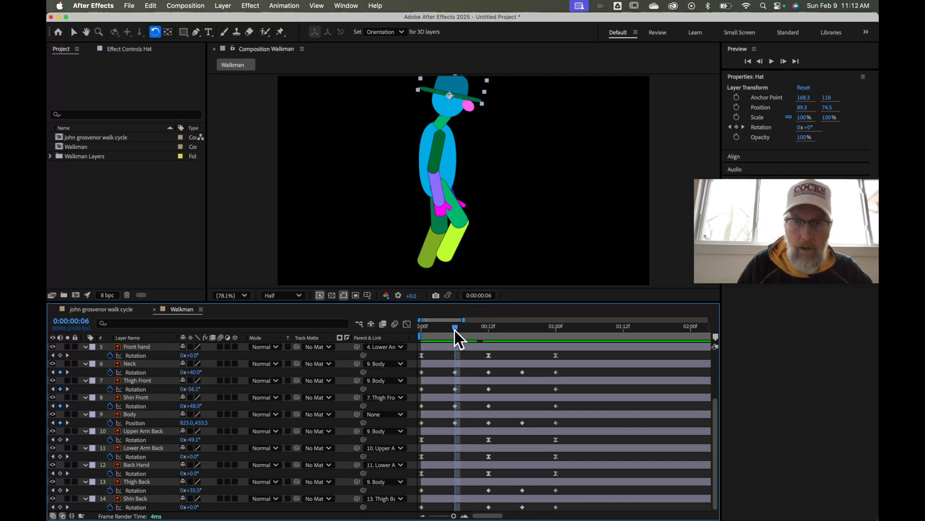
left_click(464, 86)
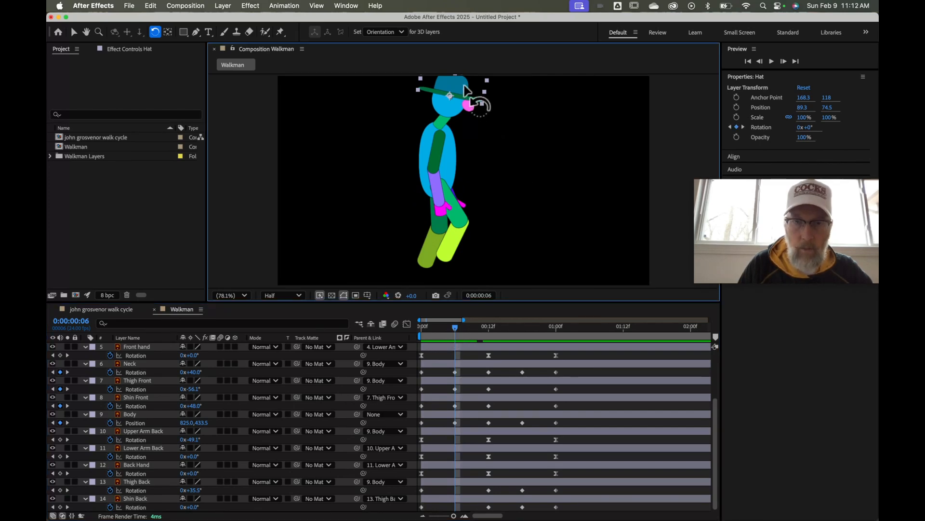
left_click_drag(465, 90, 470, 91)
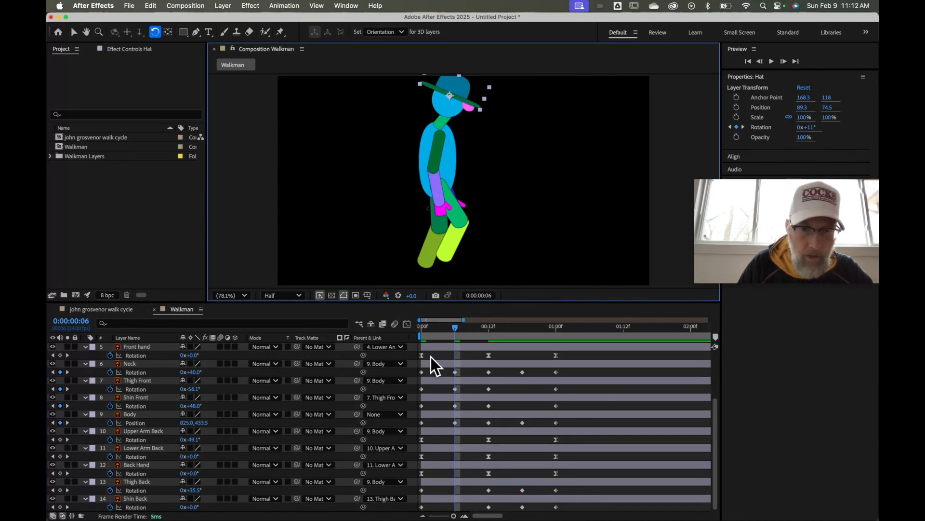
scroll(461, 359, "up", 3)
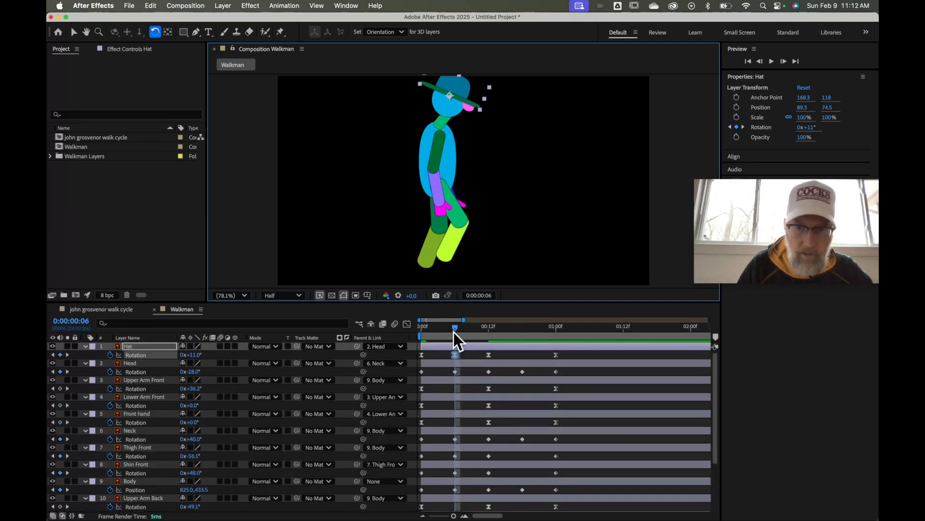
Set the Hat's Rotation to 12° at frame 18 and scrub to check
left_click_drag(454, 331, 526, 337)
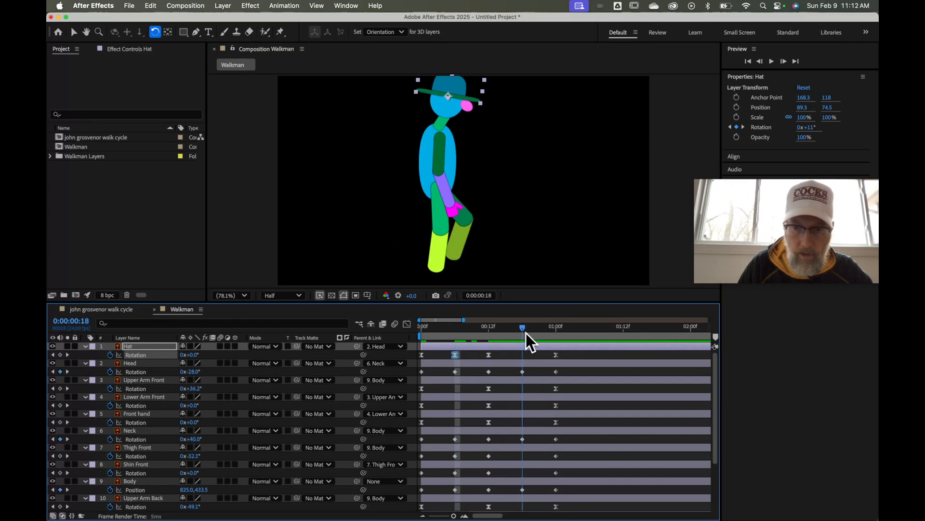
left_click(193, 354)
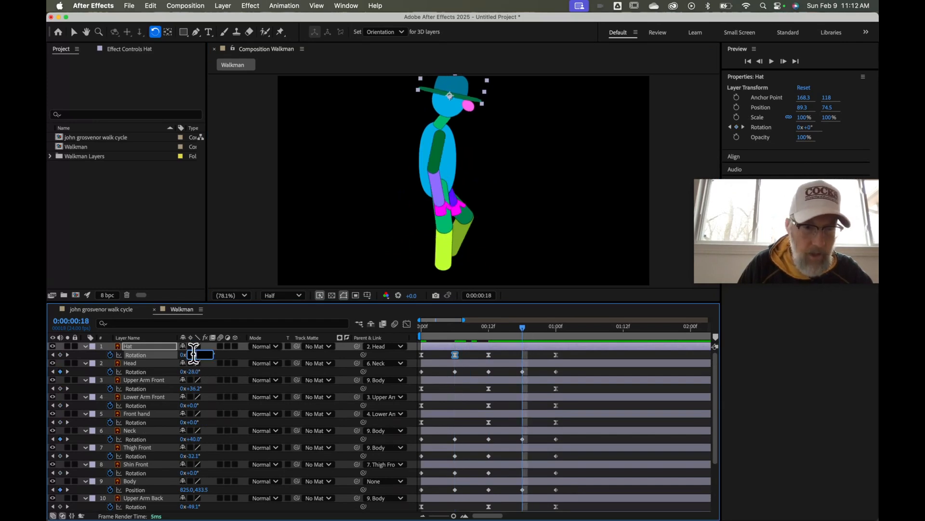
type("12")
key("Return")
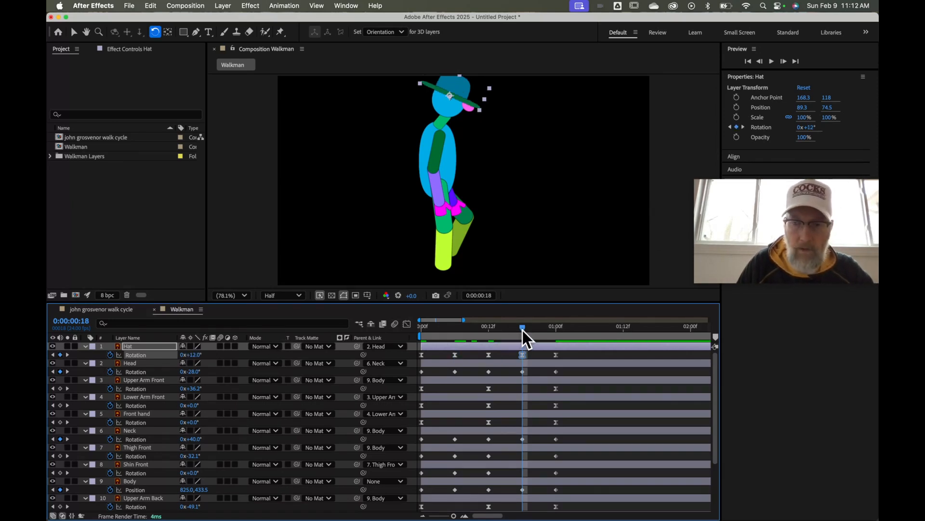
left_click_drag(523, 331, 409, 356)
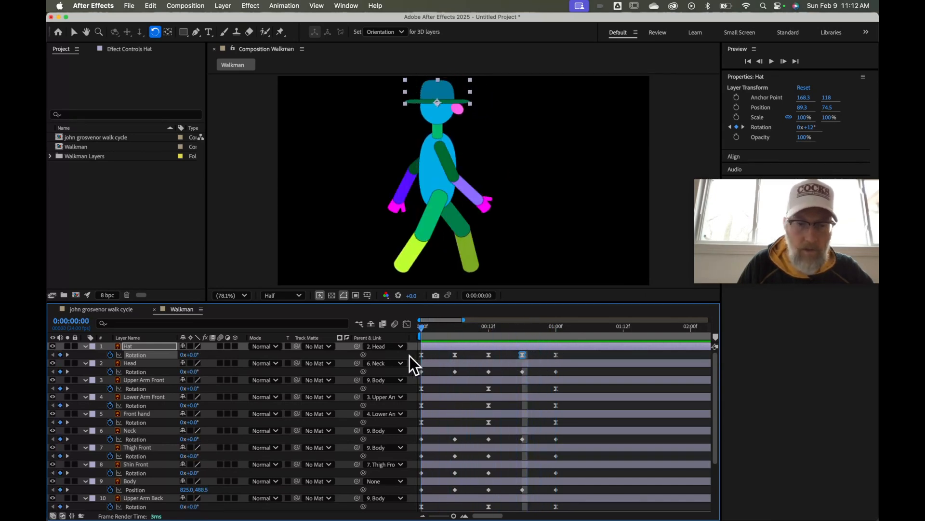
left_click(412, 175)
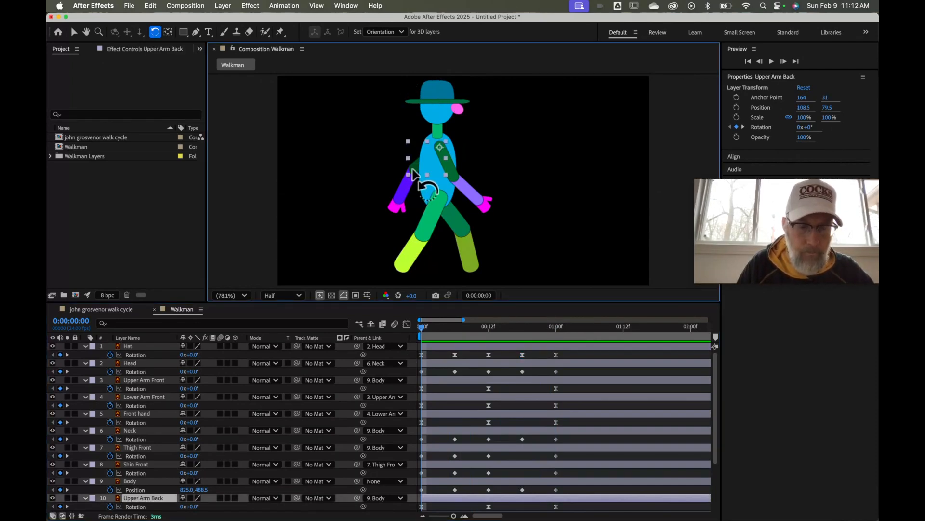
left_click(403, 192)
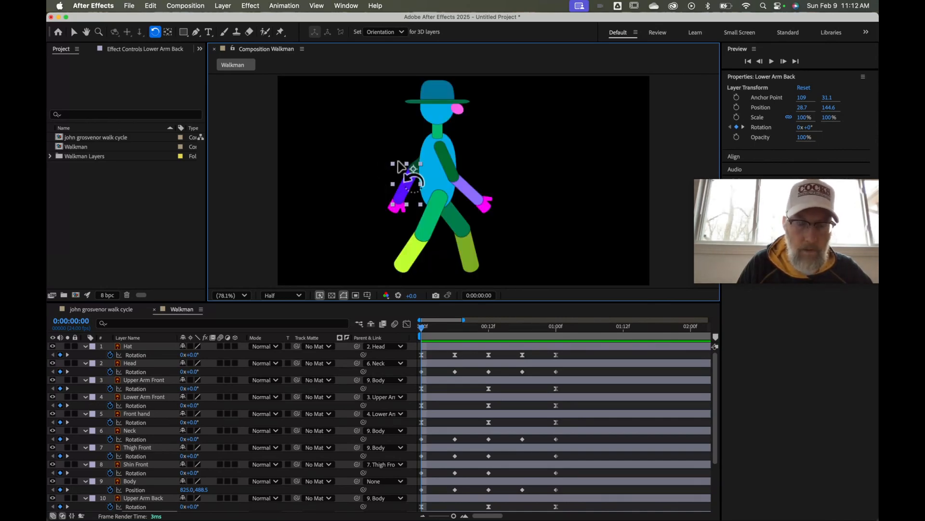
left_click(398, 207, "shift")
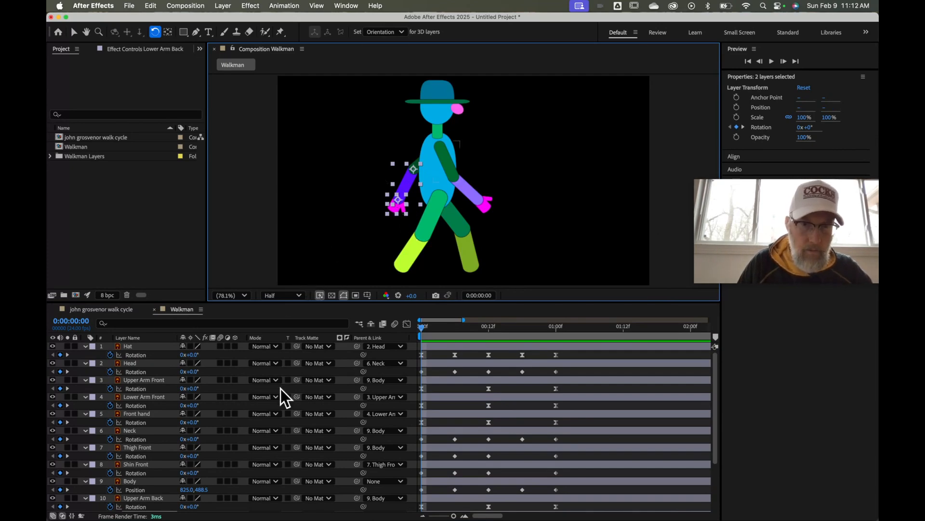
scroll(281, 388, "down", 4)
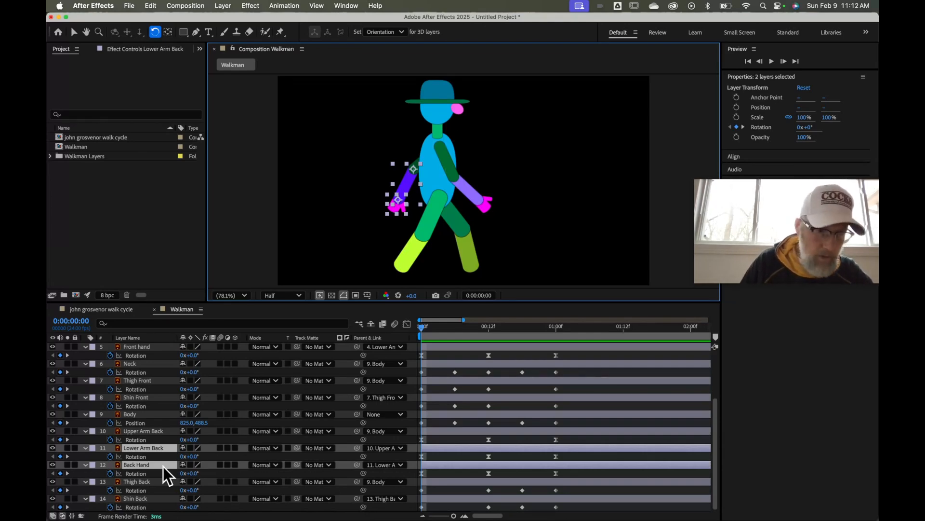
scroll(155, 463, "up", 2)
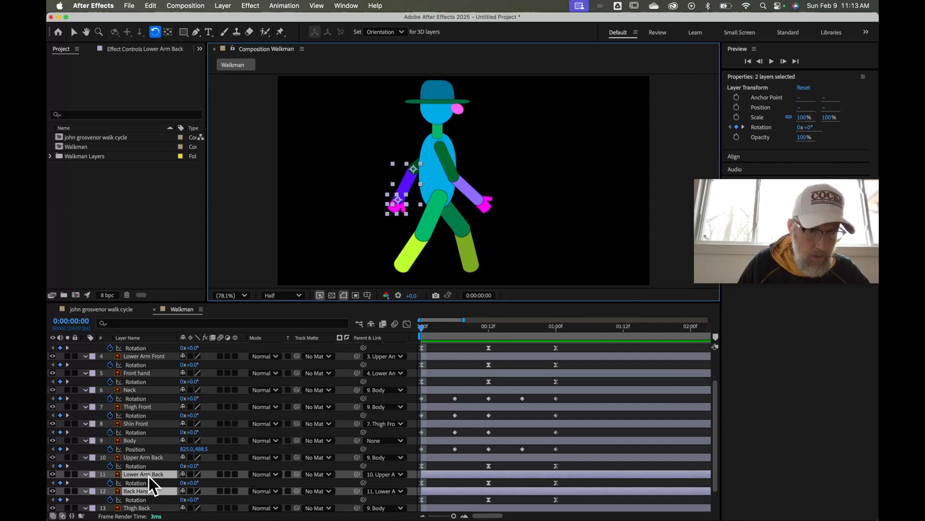
left_click(149, 457, "shift")
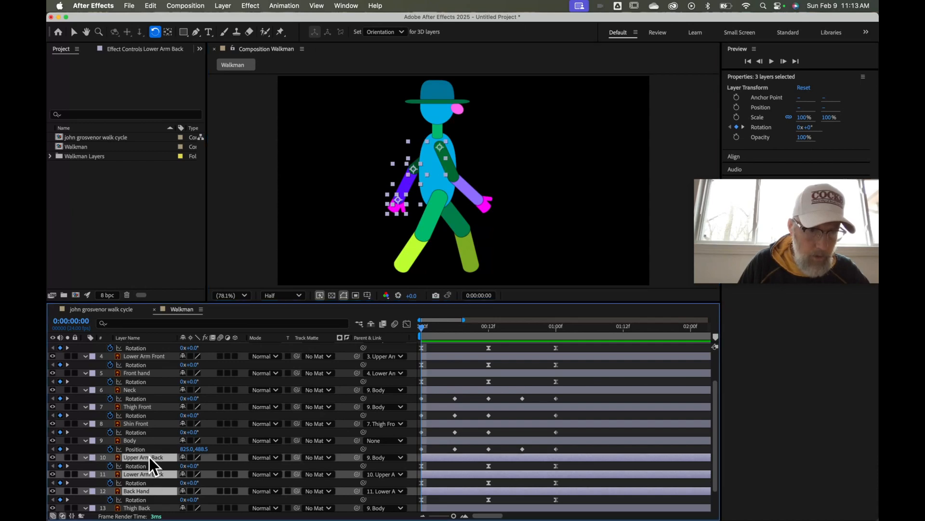
left_click_drag(149, 457, 148, 400)
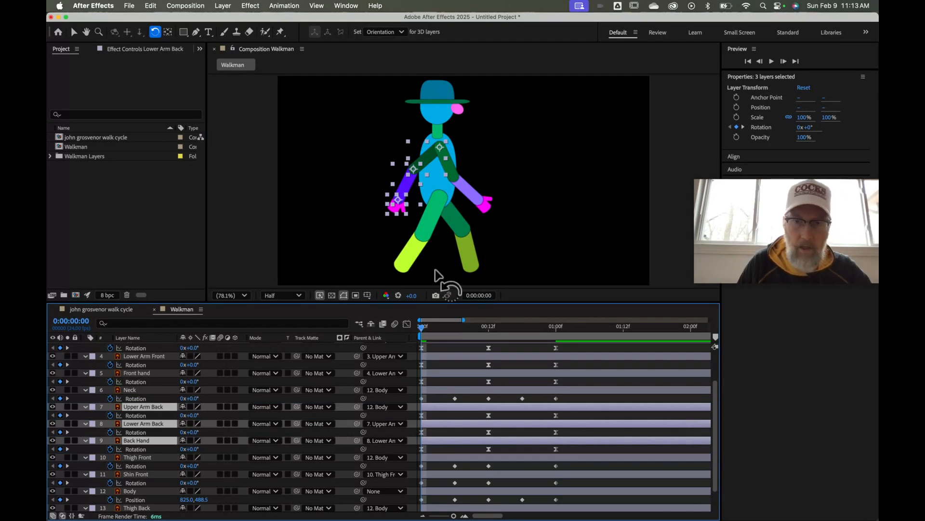
left_click(146, 494)
left_click_drag(146, 493, 142, 421)
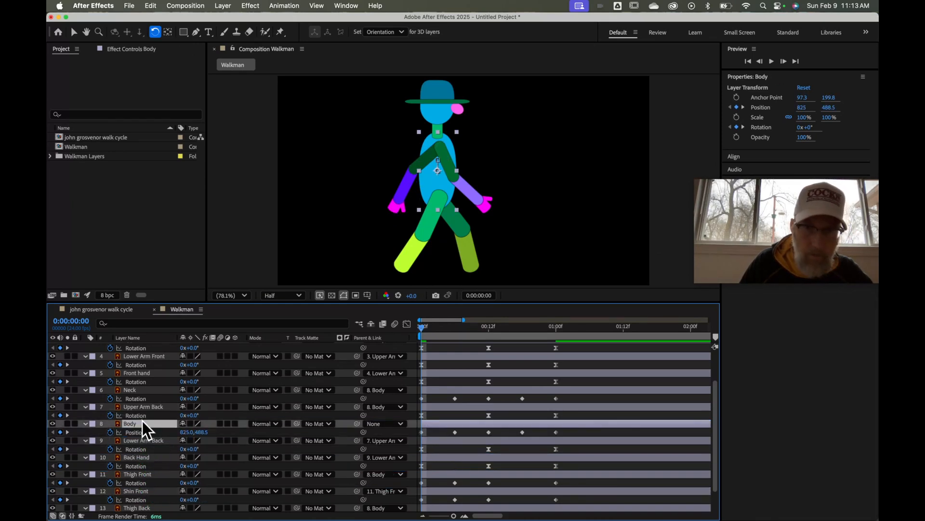
key("super+z")
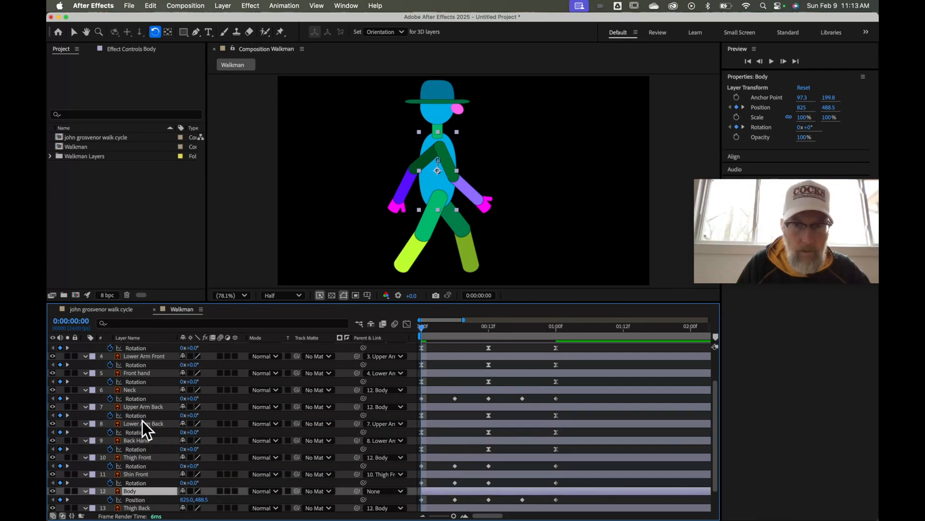
key("super+z")
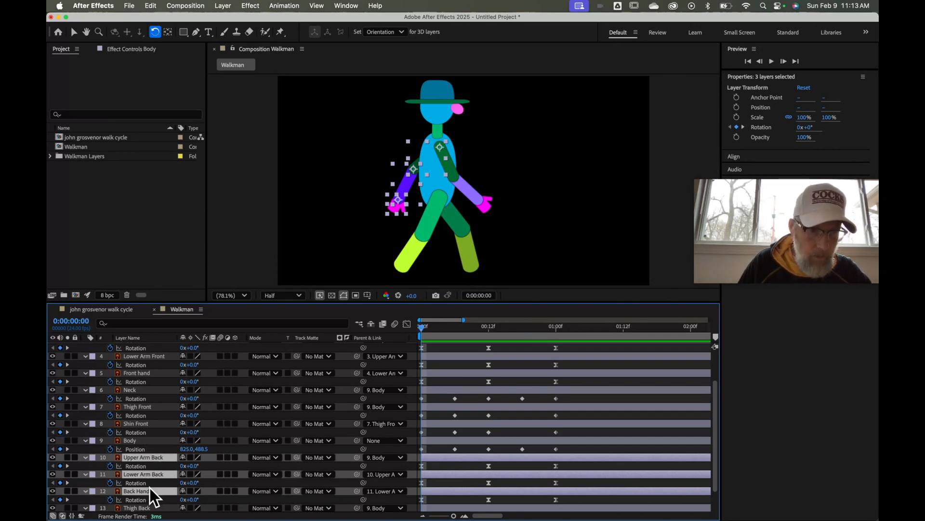
scroll(150, 489, "down", 2)
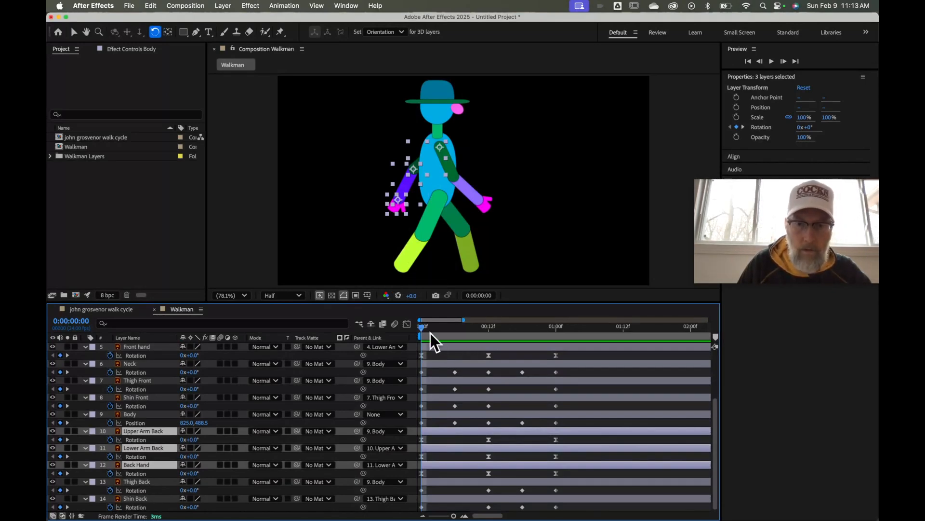
left_click_drag(422, 327, 417, 348)
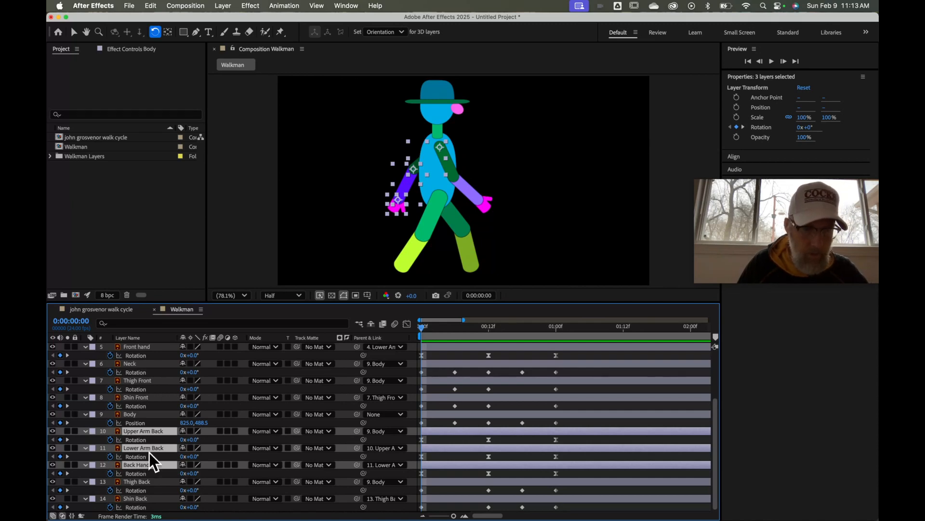
Move Thigh Back to layer 11, just above Lower Arm Back, and preview the walk
left_click(164, 481)
left_click(158, 465)
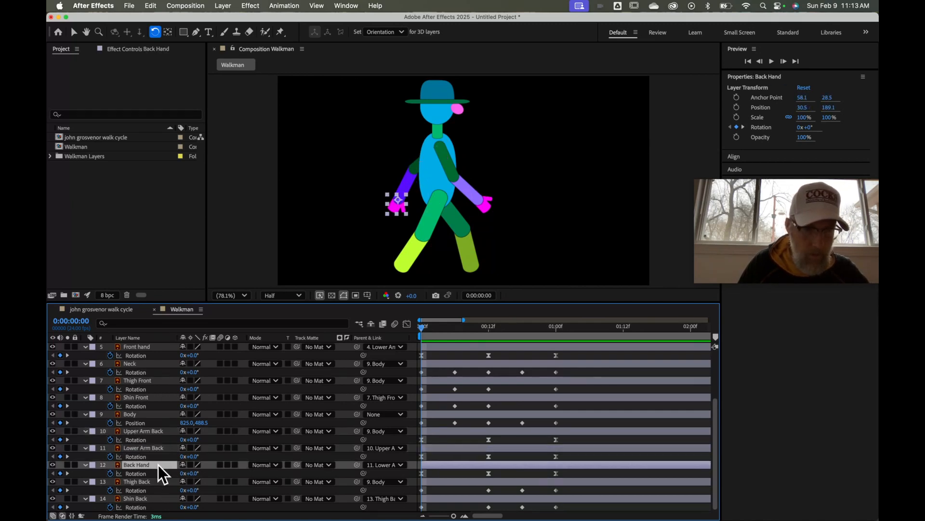
left_click(157, 448, "shift")
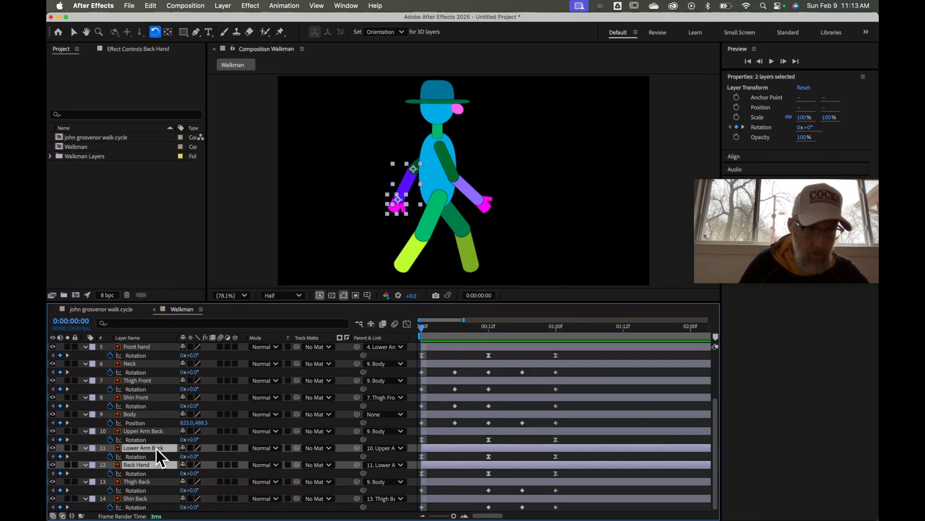
left_click(155, 482)
left_click_drag(155, 482, 152, 443)
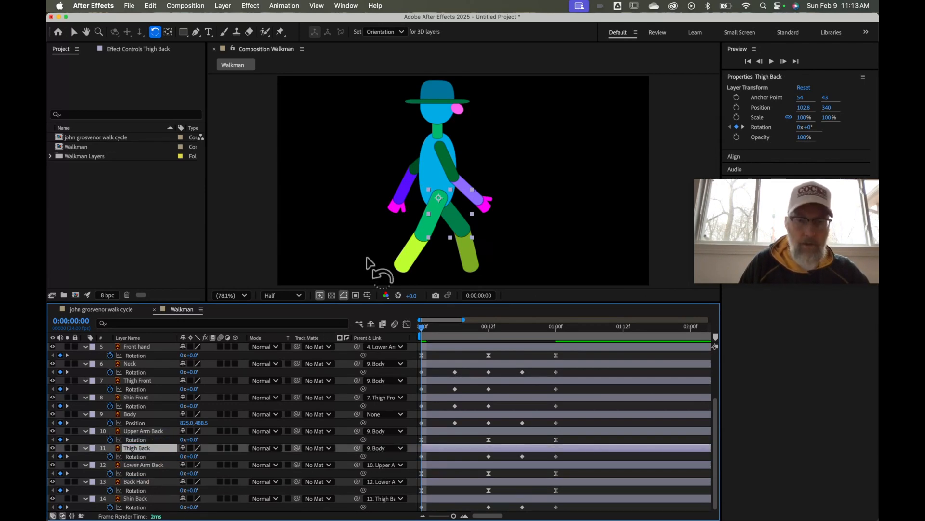
left_click_drag(423, 327, 551, 334)
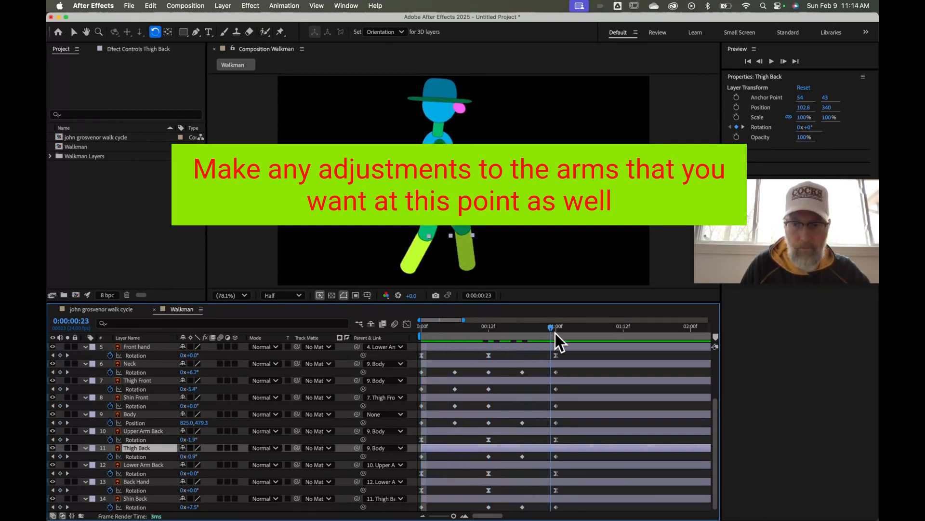
Move the time indicator to 1:00 and enlarge the timeline so all 14 Walkman layers show
left_click(555, 332)
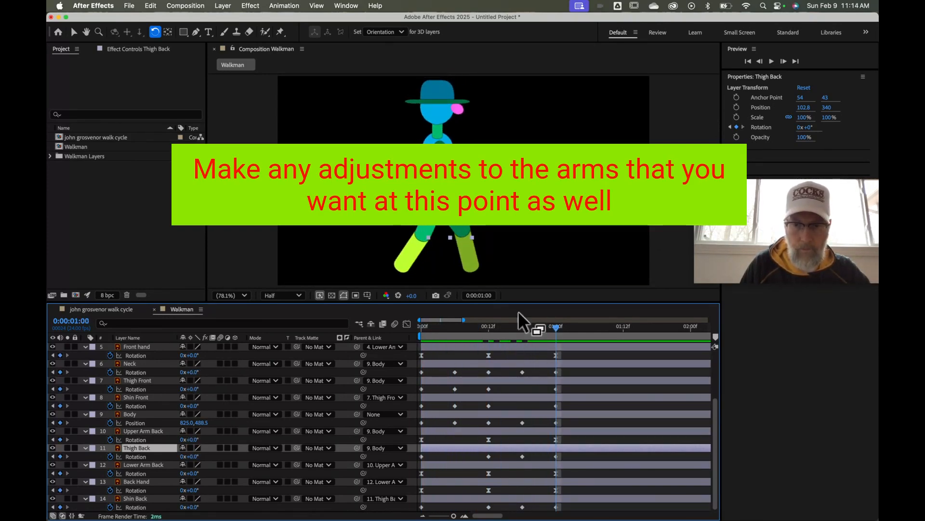
left_click_drag(520, 303, 508, 213)
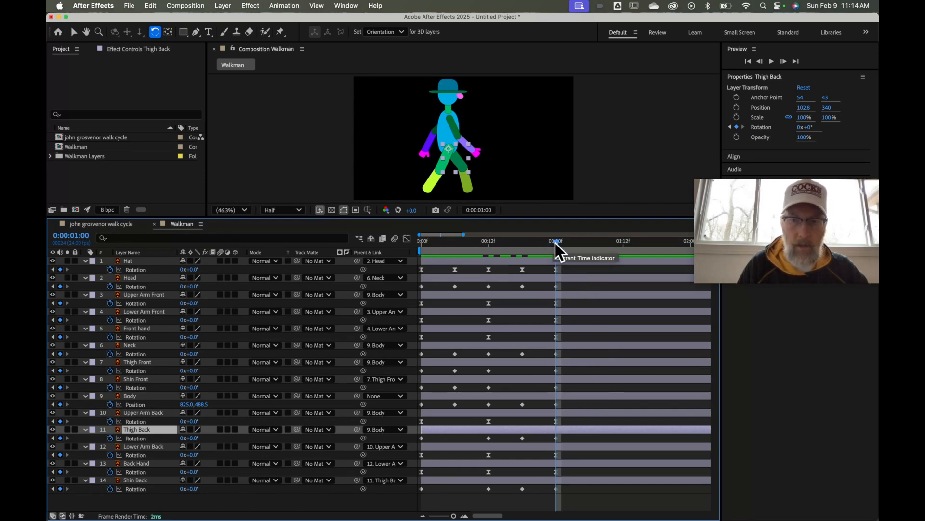
Marquee-select every keyframe from 0:00 to 1:00 across all 14 Walkman layers
mouse_move(555, 248)
left_mouse_down()
mouse_move(428, 250)
mouse_move(433, 239)
mouse_move(511, 233)
mouse_move(435, 241)
mouse_move(487, 235)
mouse_move(558, 250)
left_mouse_up()
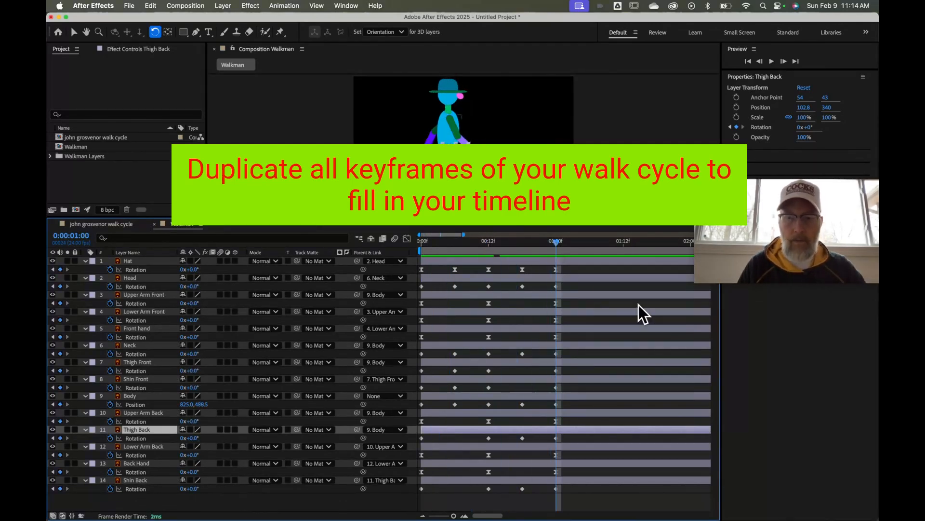
left_click_drag(579, 272, 420, 506)
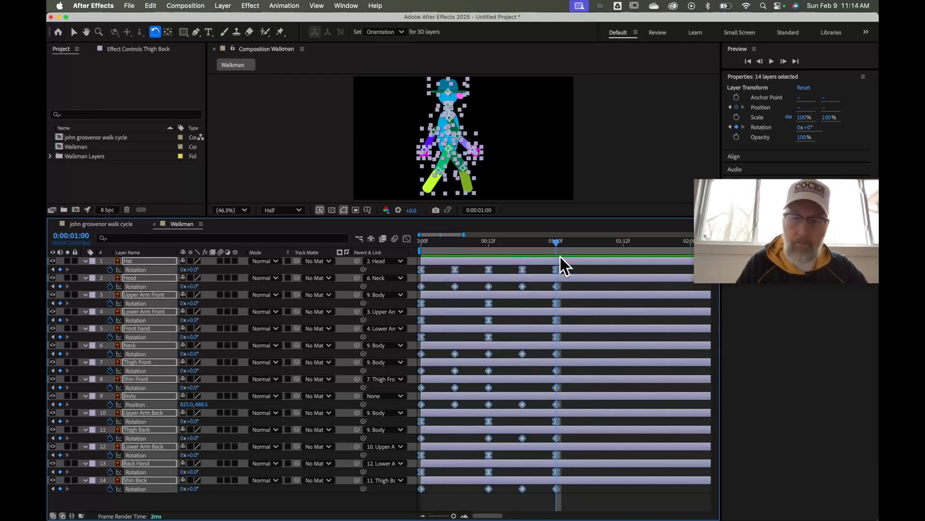
Paste the walk-cycle keyframes at 1:00, then deselect all and preview from the start
key("cmd+v")
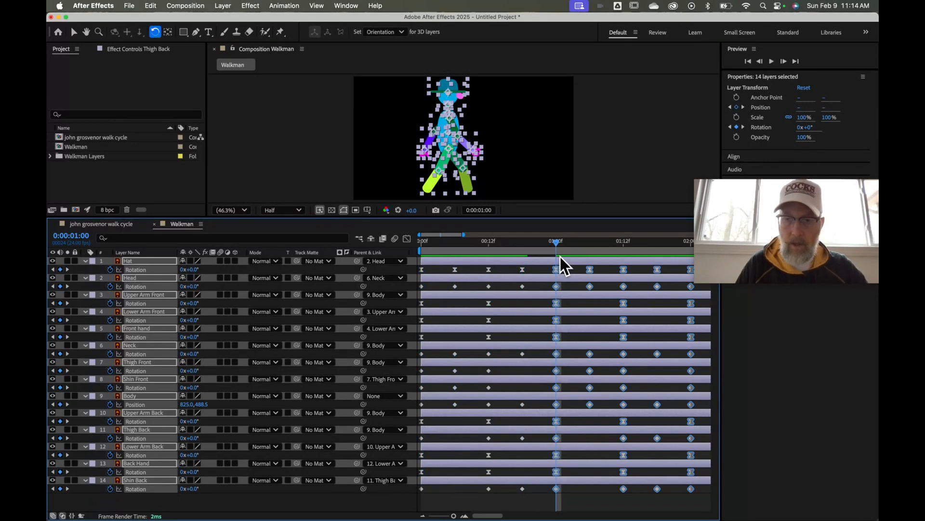
left_click_drag(557, 243, 415, 259)
left_click(374, 162)
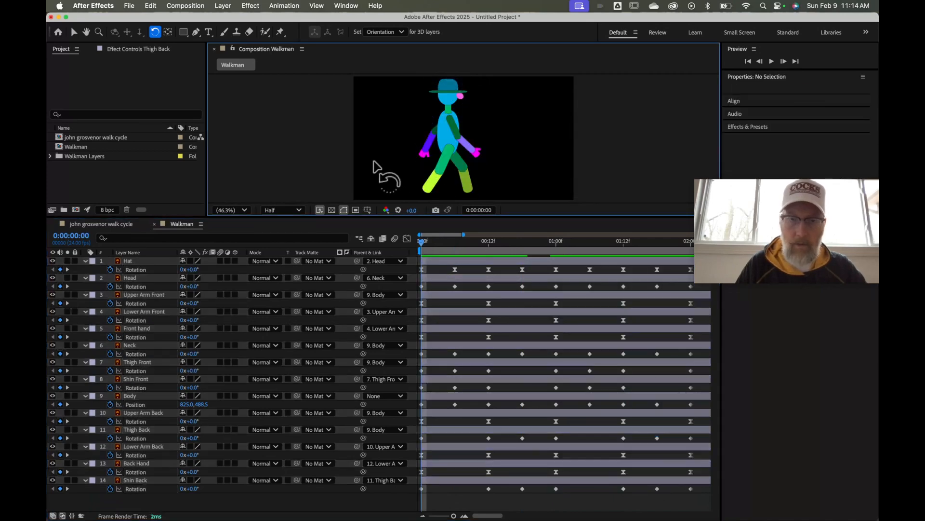
key("space")
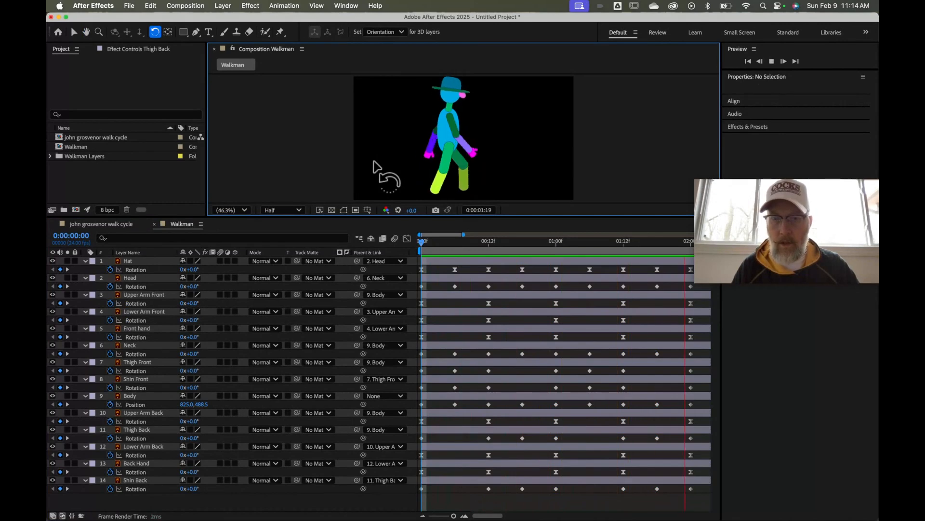
key("space")
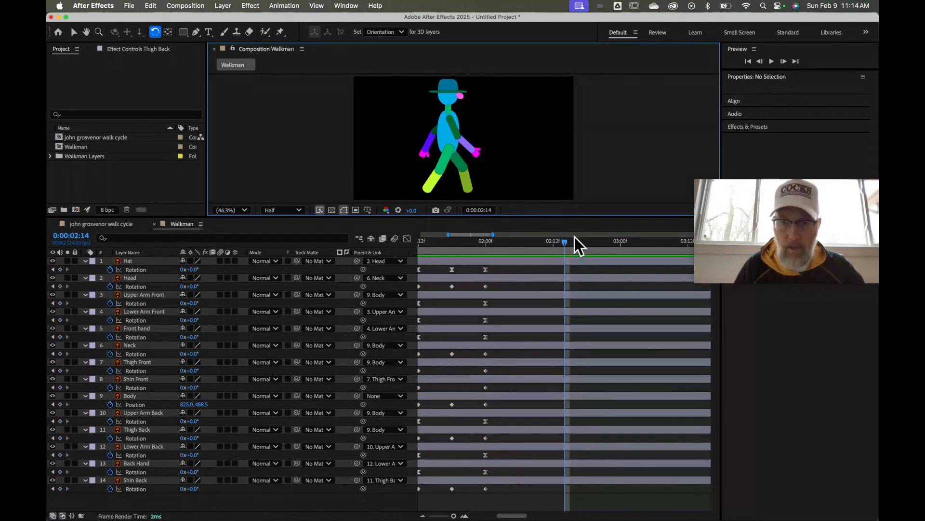
Move the current time to 2:00 and marquee-select all keyframes from 0 to 2 seconds
left_click(566, 243)
left_click_drag(566, 243, 488, 242)
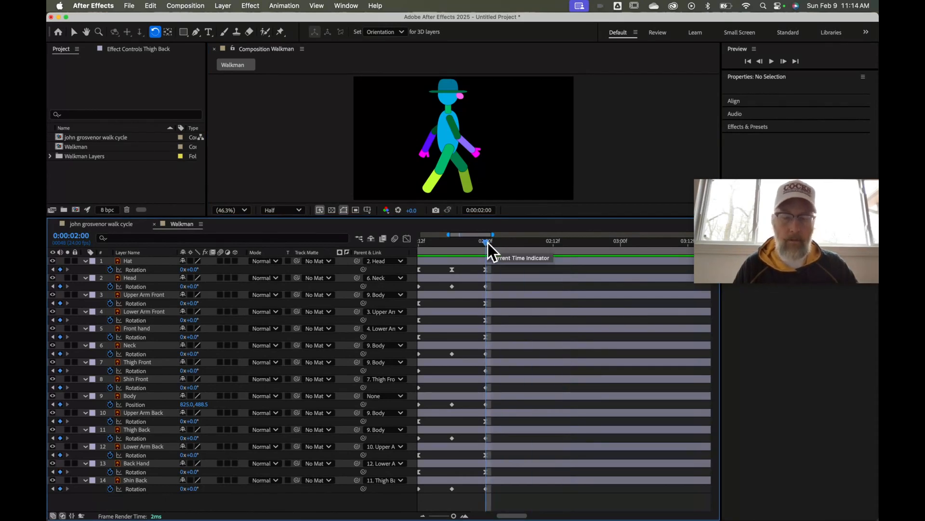
scroll(555, 301, "left", 5)
scroll(555, 301, "right", 3)
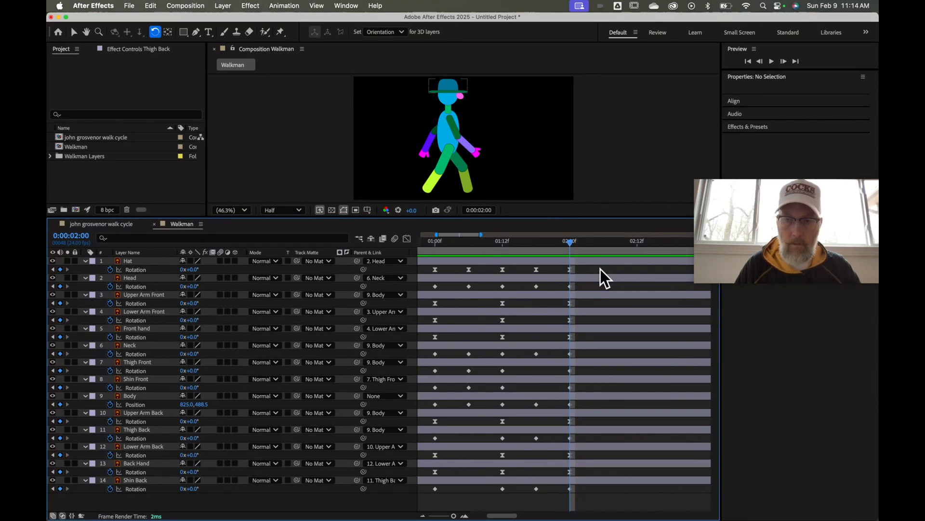
left_click_drag(605, 278, 413, 502)
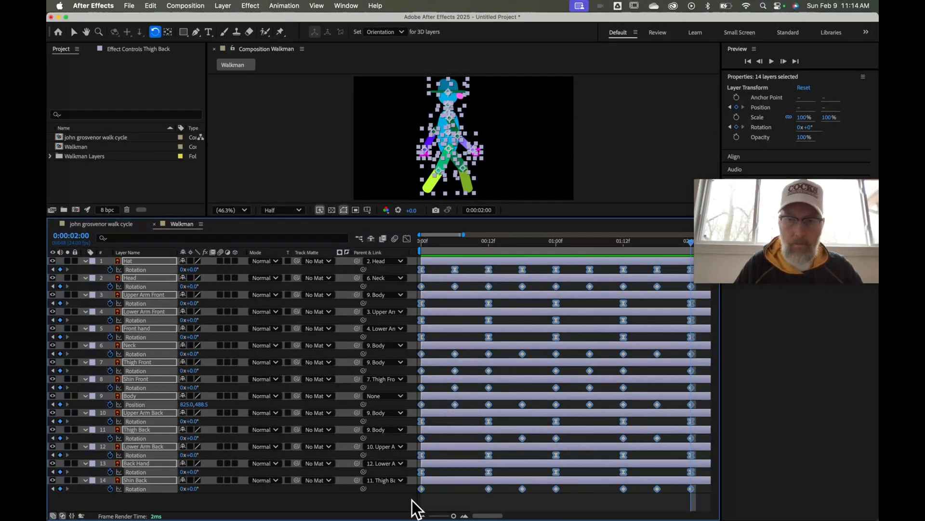
Paste the two-second walk cycle at 2:00 and preview it from the composition start
scroll(563, 451, "right", 5)
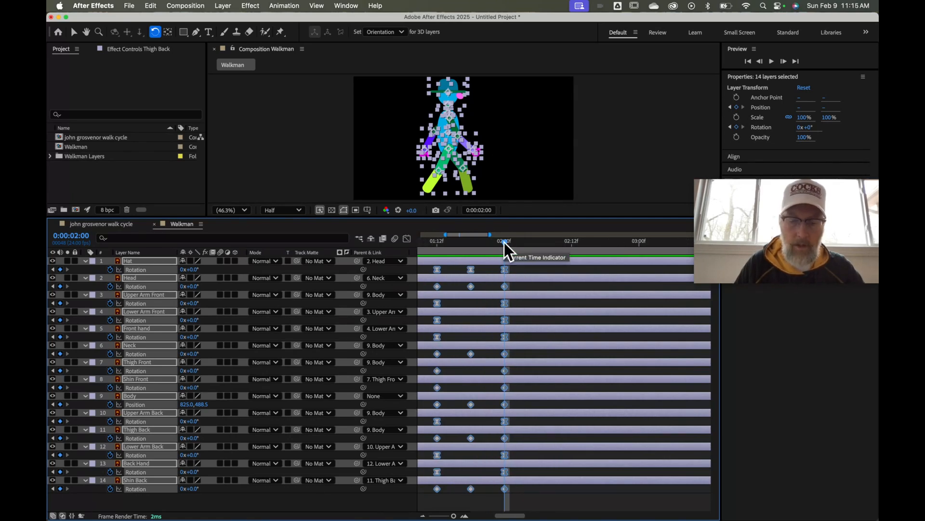
key("super+v")
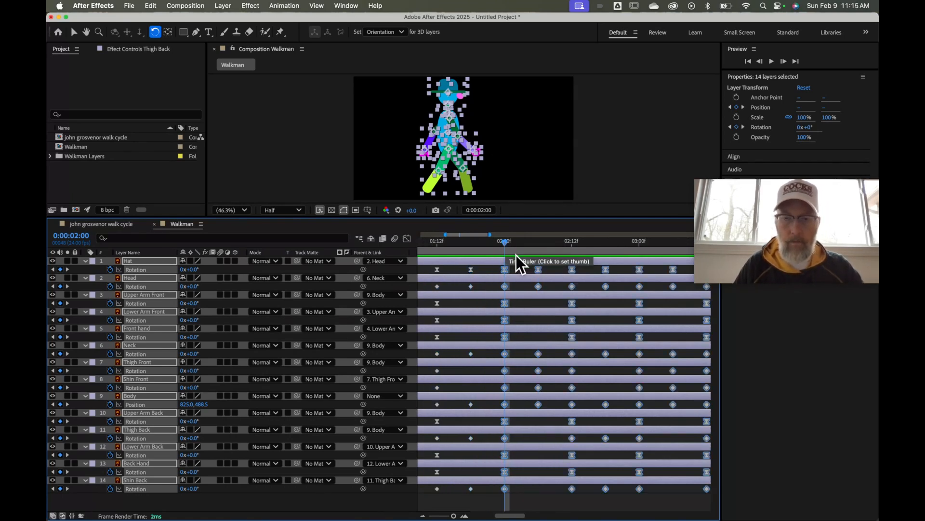
key("Home")
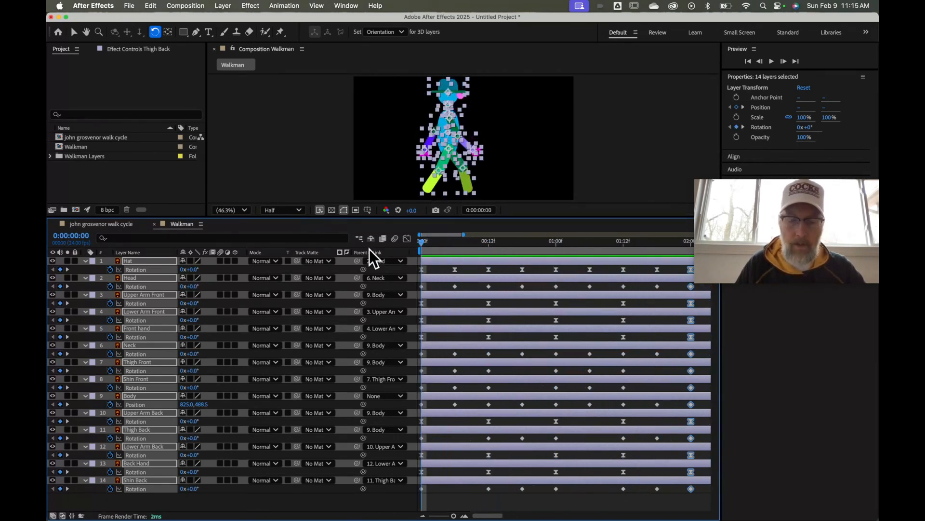
key("space")
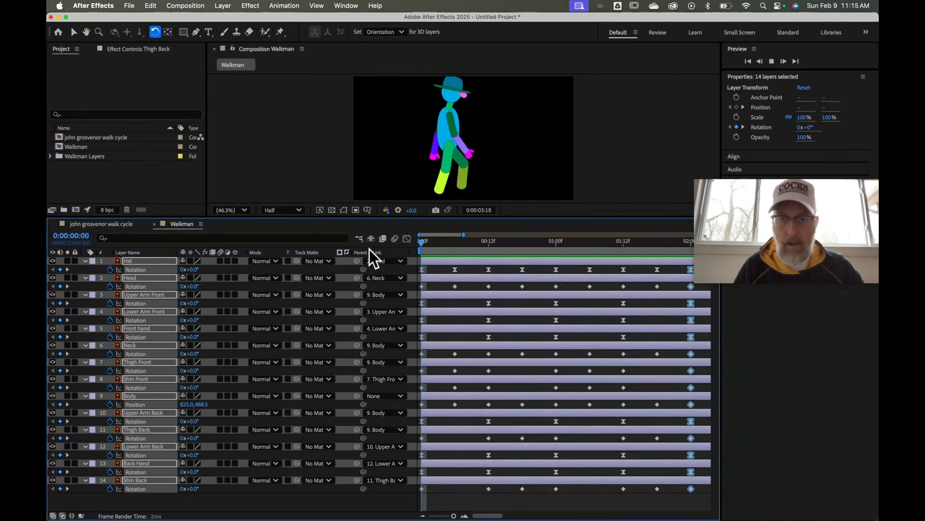
key("space")
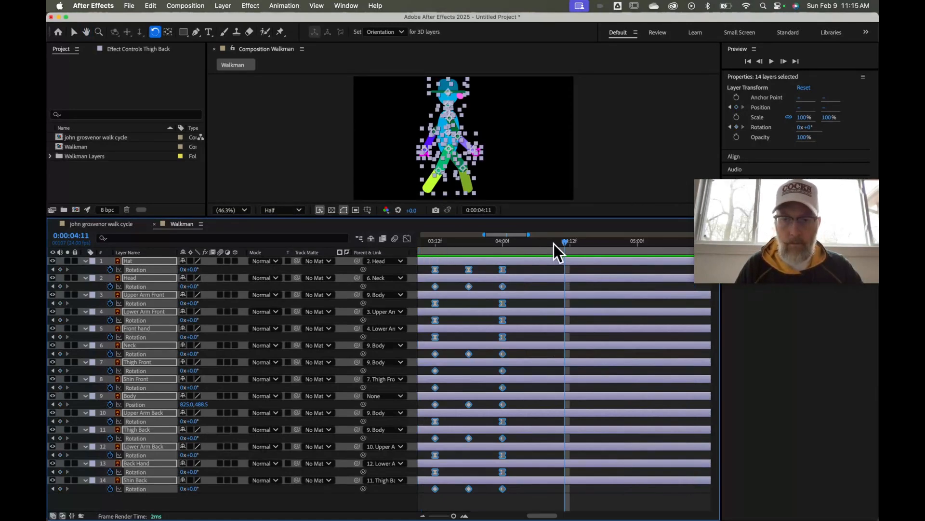
Paste further walk-cycle copies at 4 seconds and 6 seconds
left_click_drag(562, 242, 503, 244)
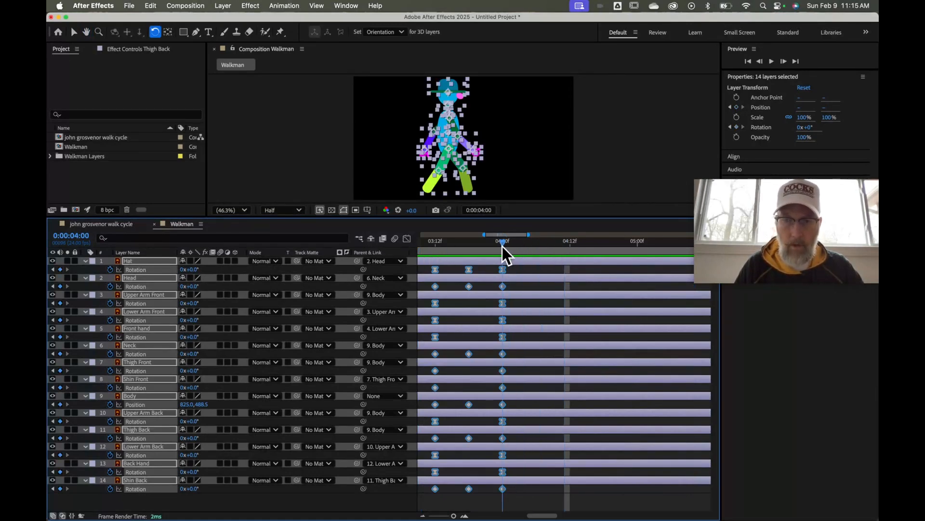
key("super+v")
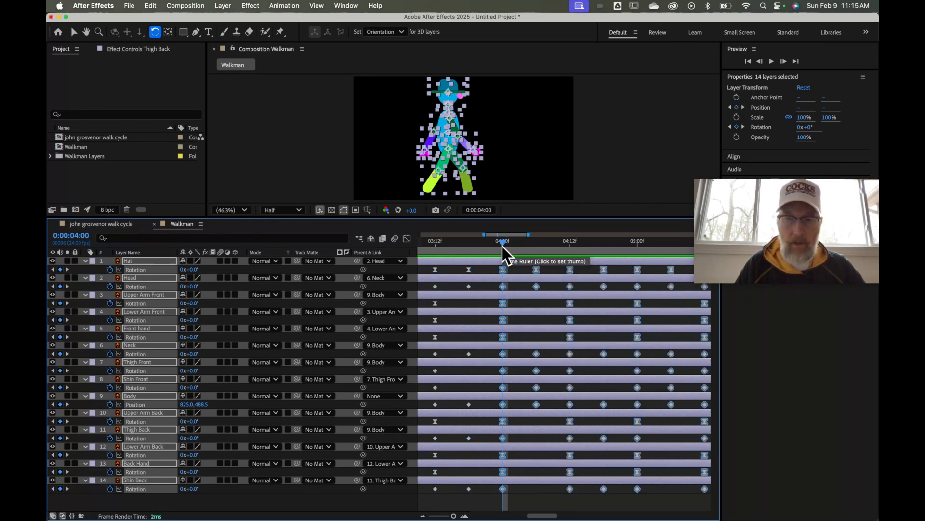
scroll(501, 248, "right", 5)
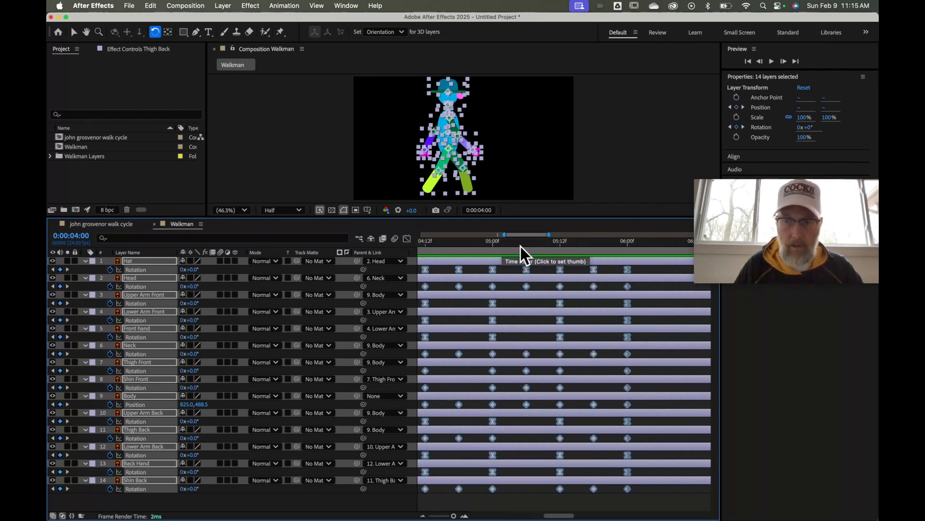
left_click(627, 246)
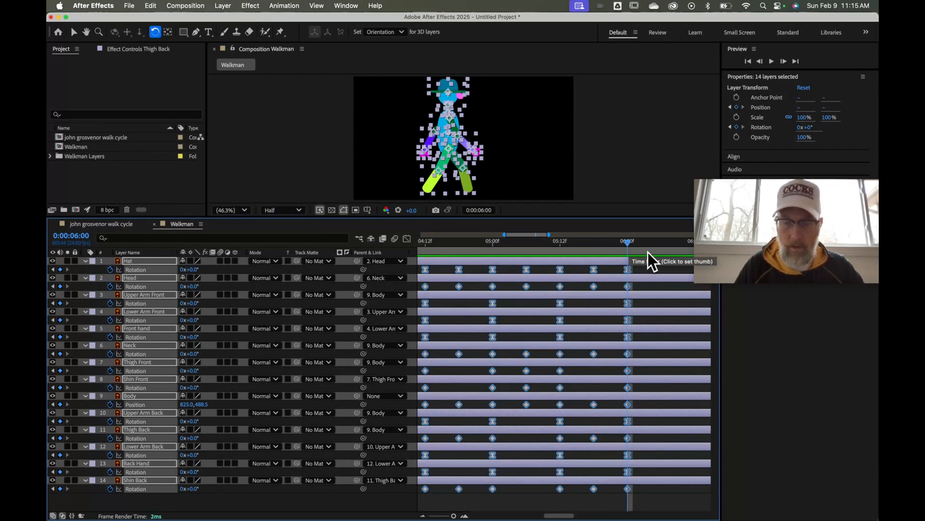
key("super+v")
scroll(650, 260, "right", 10)
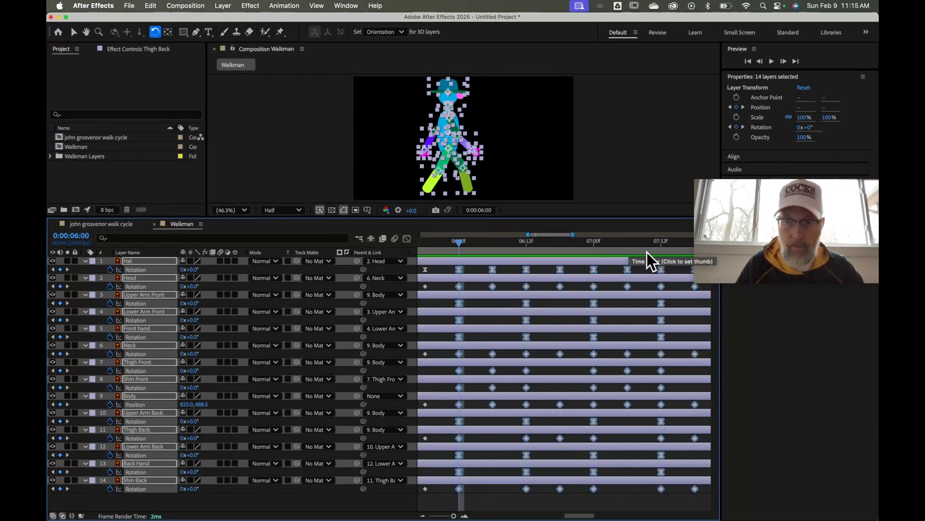
Advance through 8, 10 and 12 seconds, pasting walk-cycle copies at 12 and 14 seconds
left_click(600, 246)
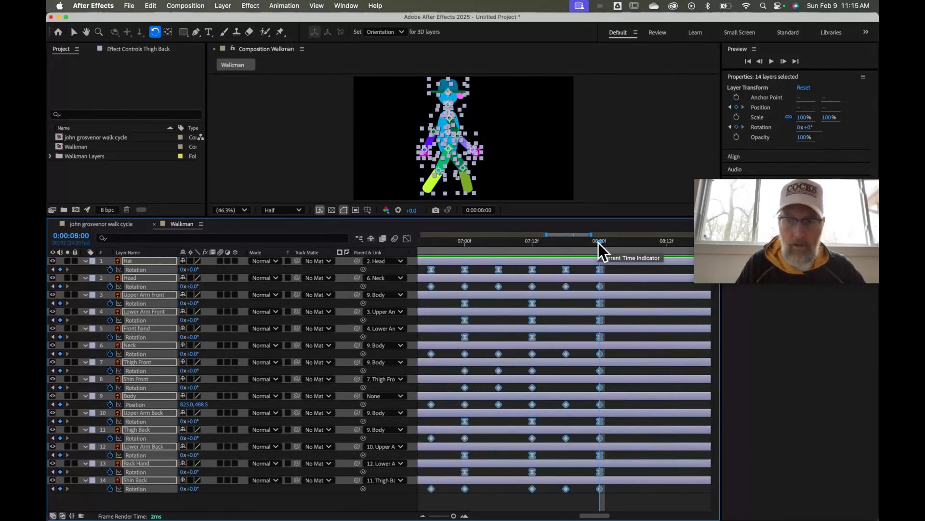
scroll(600, 247, "right", 6)
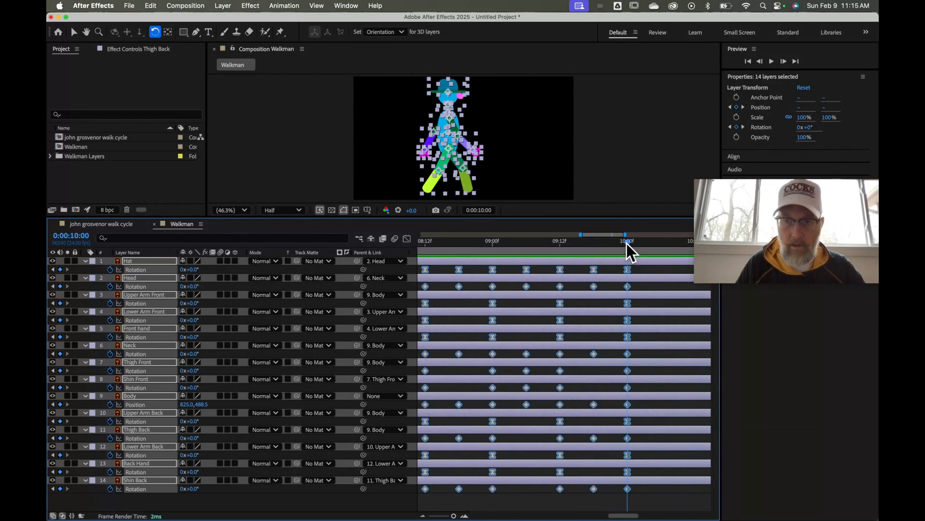
left_click(628, 248)
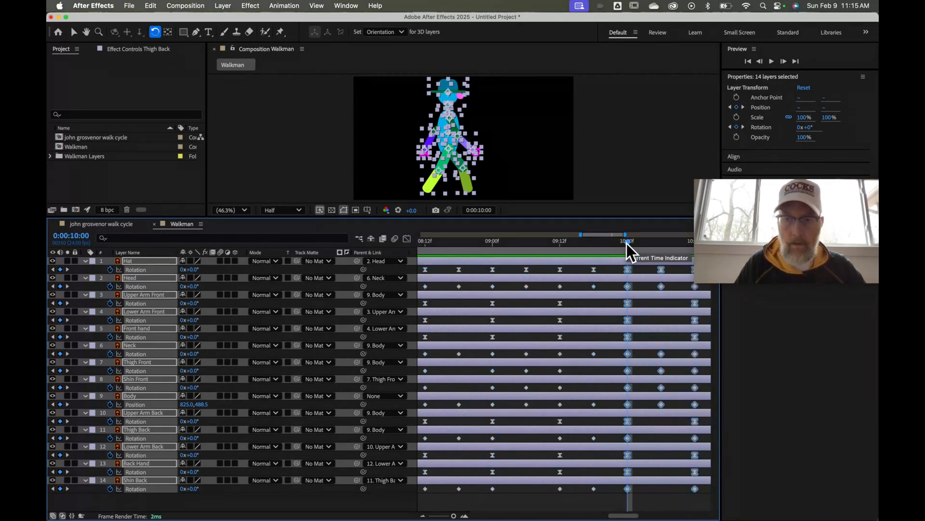
scroll(627, 248, "right", 8)
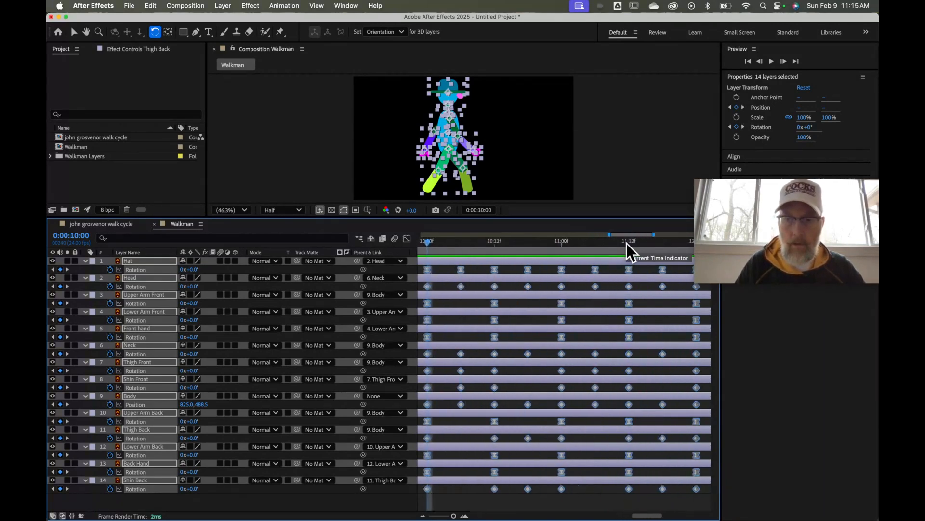
left_click(601, 249)
key("super+v")
scroll(601, 248, "right", 8)
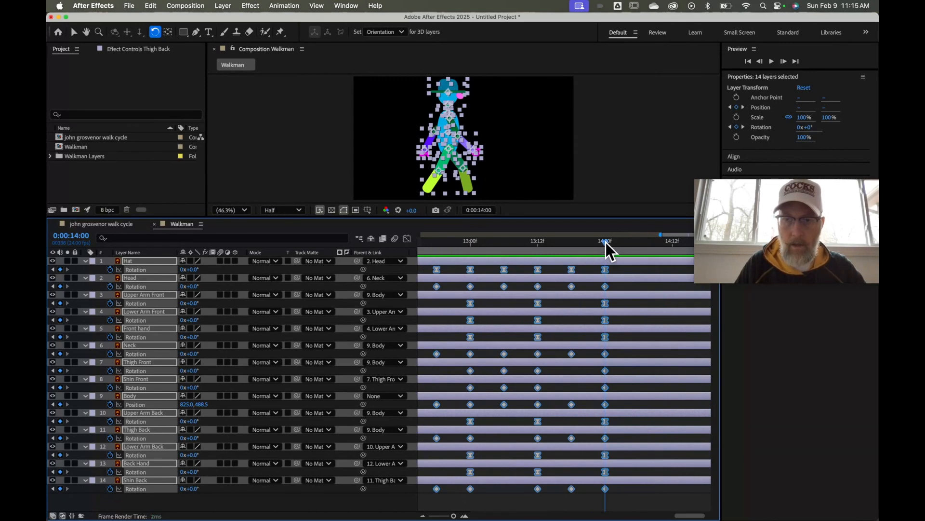
left_click(605, 247)
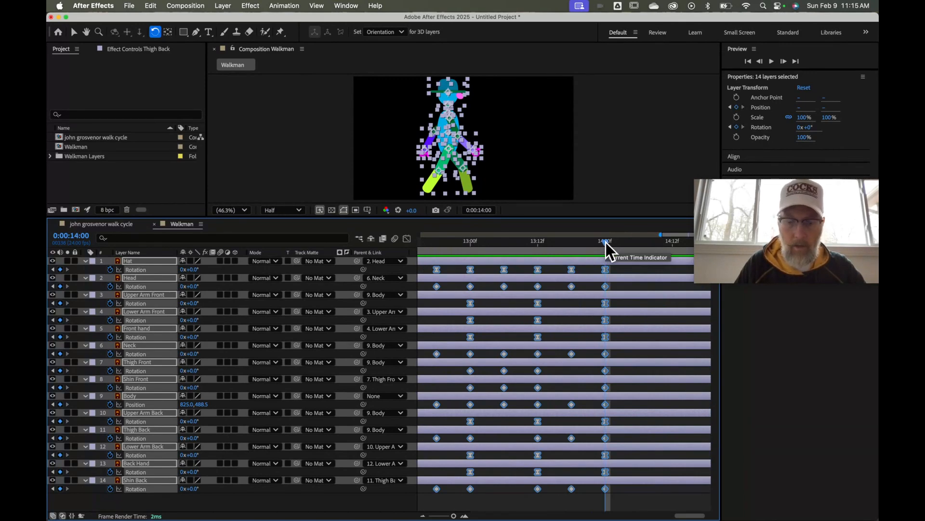
key("super+v")
scroll(607, 247, "right", 2)
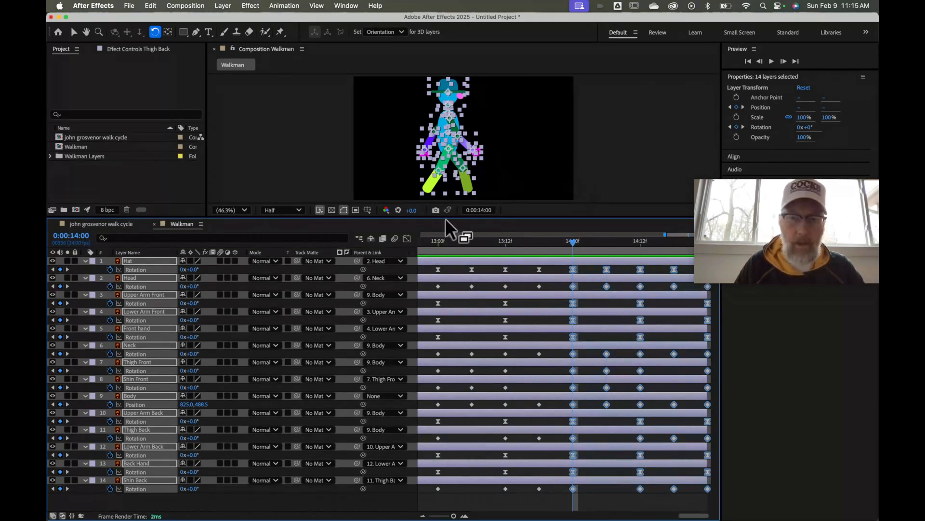
Enlarge the Composition viewer, switch to the Selection tool, deselect all layers, and play the walk
left_click_drag(457, 217, 456, 371)
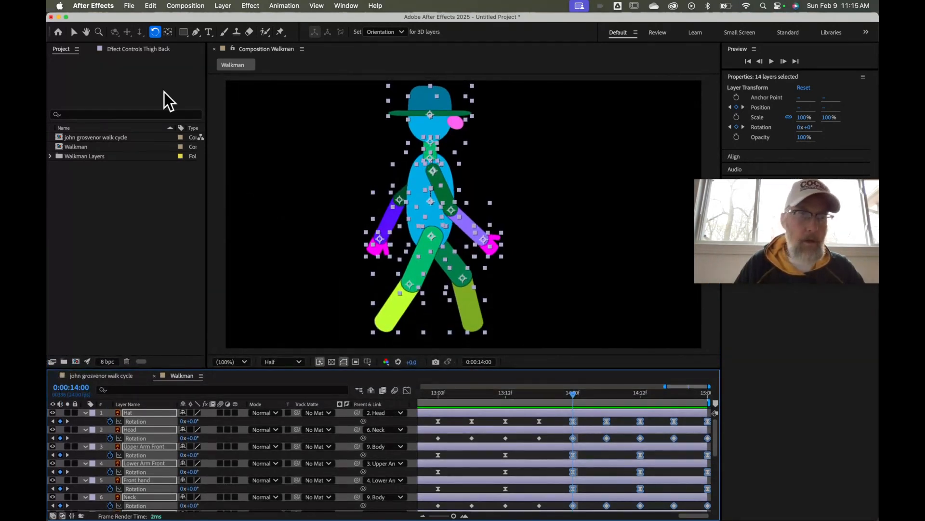
left_click(74, 32)
left_click(249, 229)
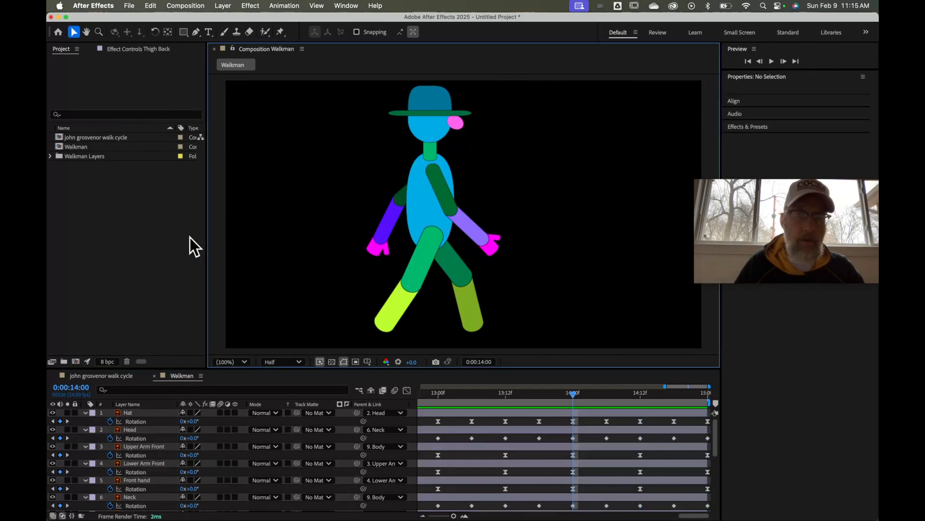
key("space")
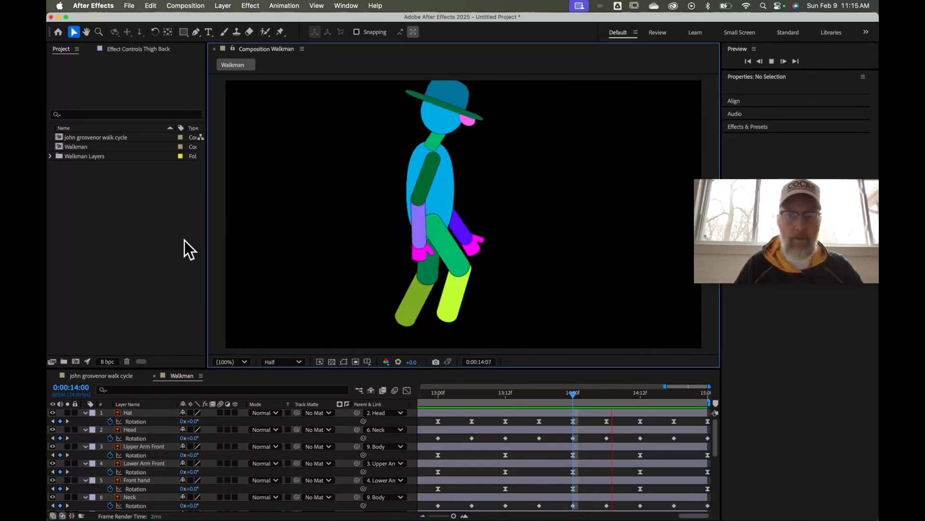
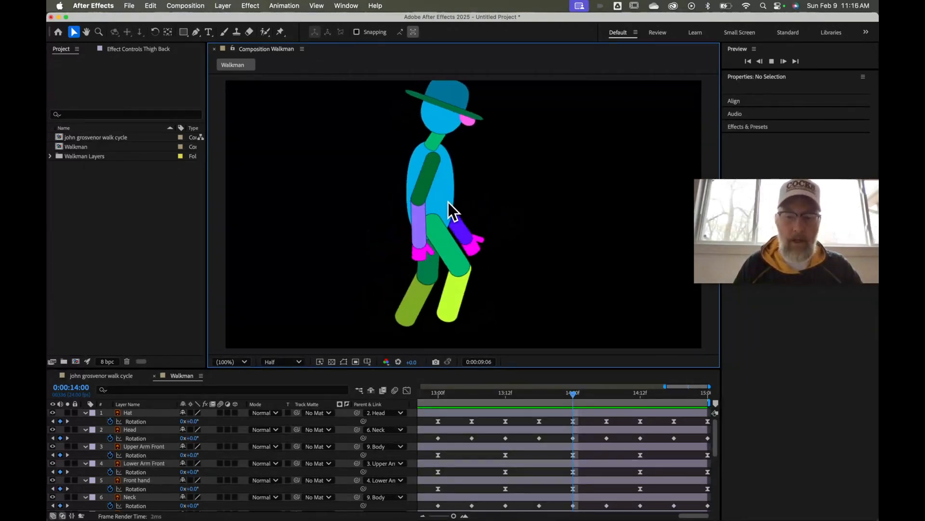
Stop the Walkman walk preview at 0:00:10:05 and scroll through the layer list
key("space")
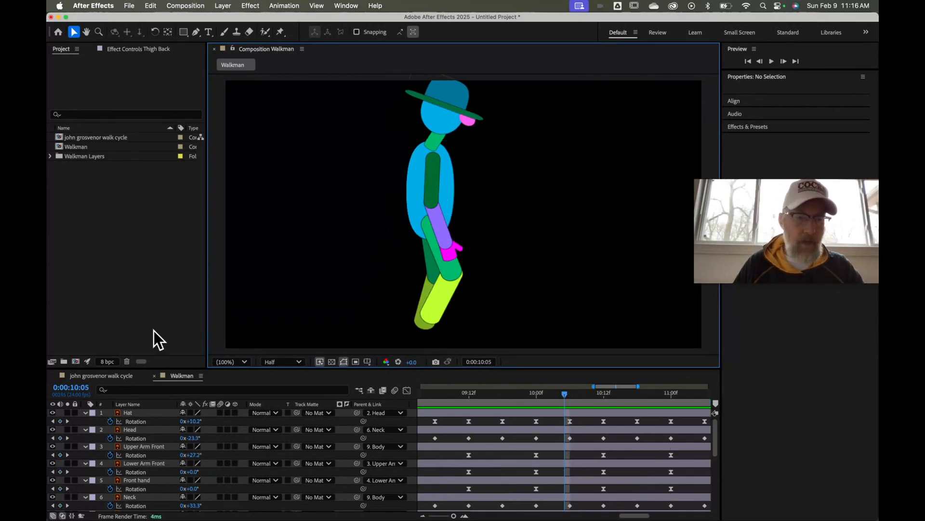
scroll(151, 418, "down", 8)
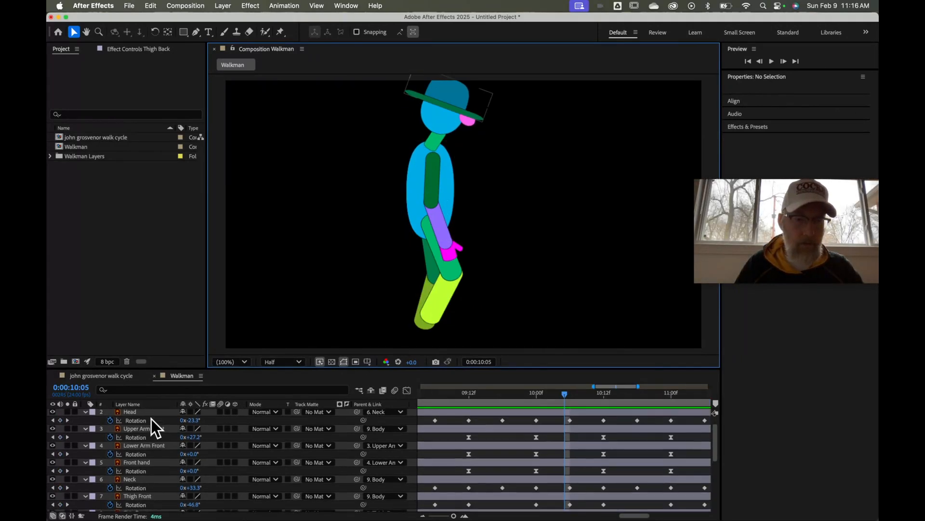
scroll(152, 428, "up", 8)
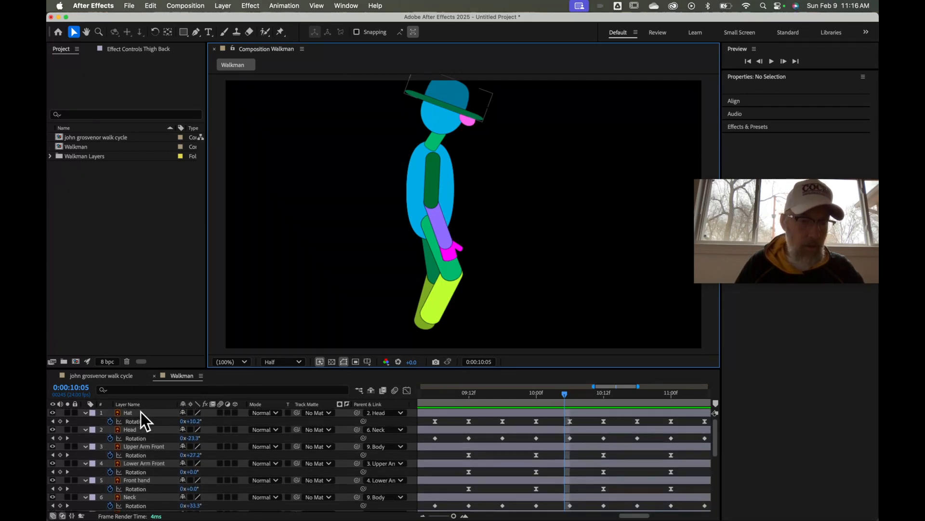
Select all 14 Walkman layers, from Hat to Shin Back, and choose Pre-compose
left_click(141, 412)
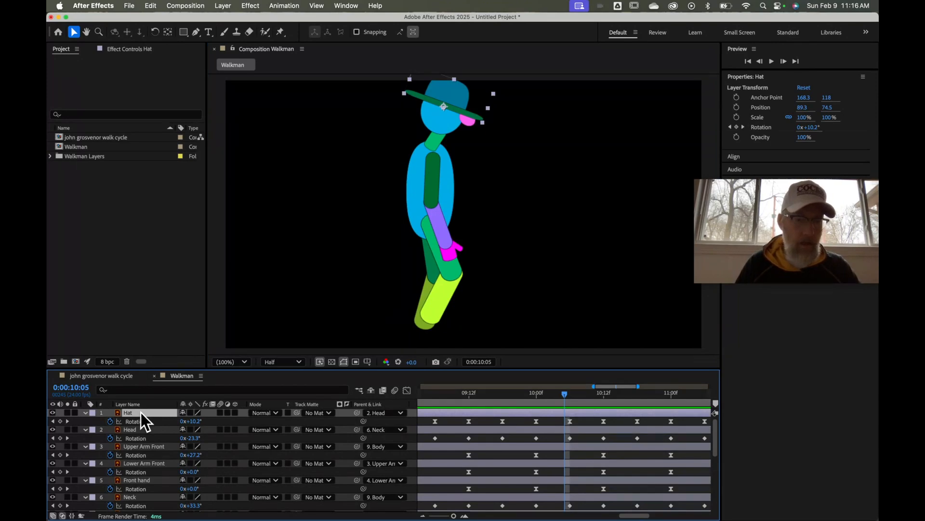
scroll(141, 412, "down", 8)
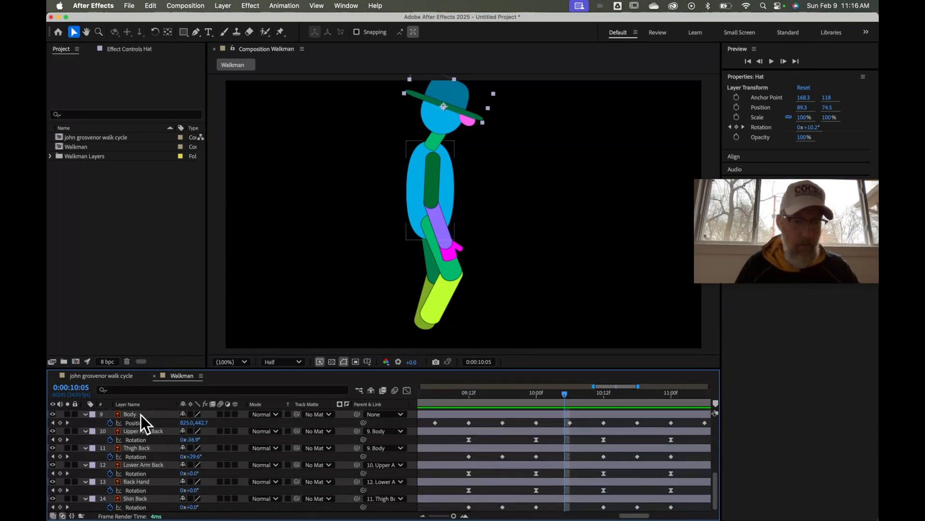
left_click(144, 499, "shift")
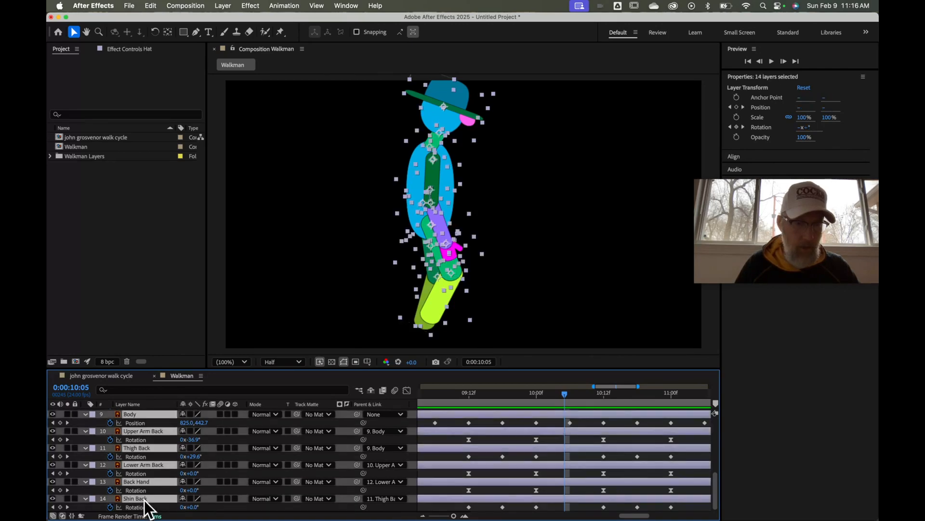
right_click(142, 415)
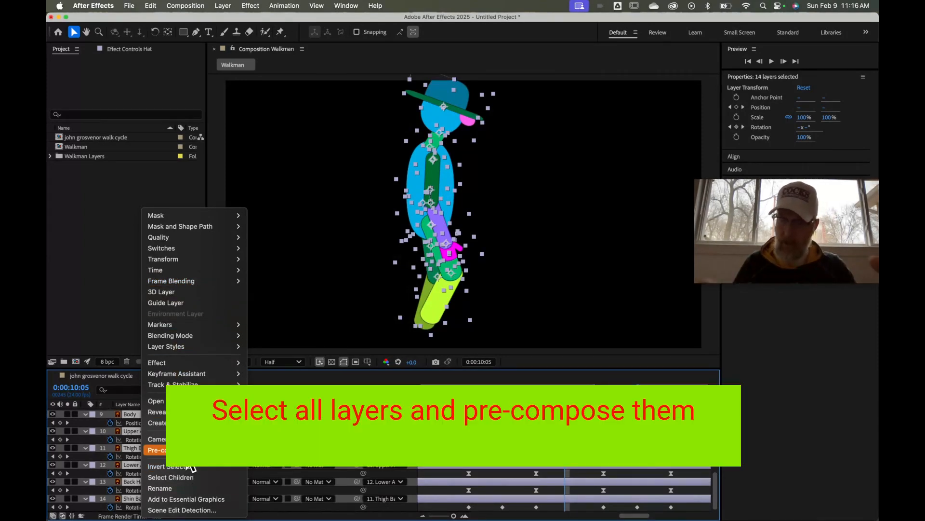
left_click(188, 453)
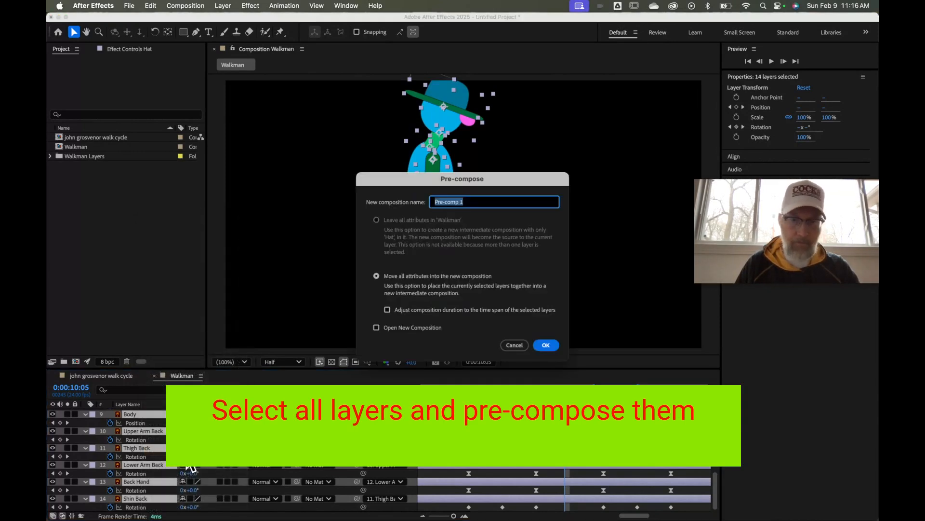
Name the pre-comp 'finished walk cycle' and confirm with Move all attributes
type("fir")
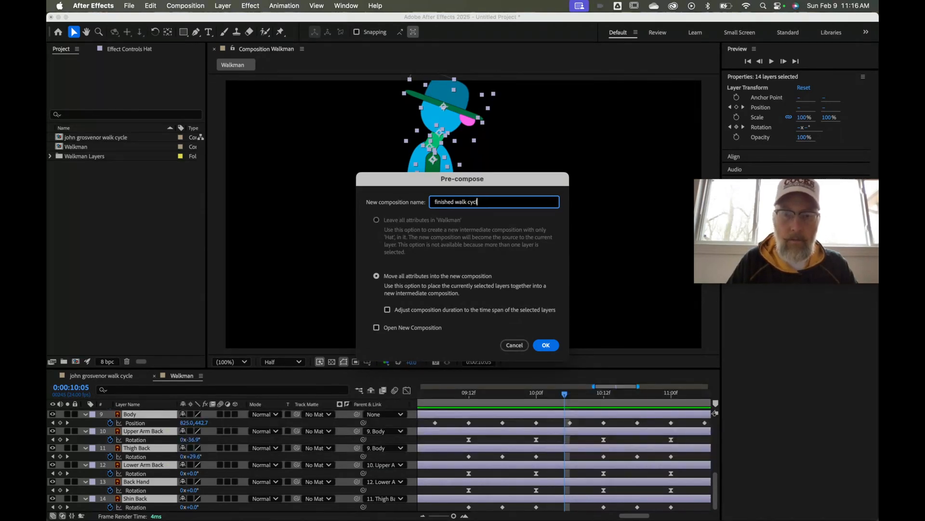
left_click(546, 344)
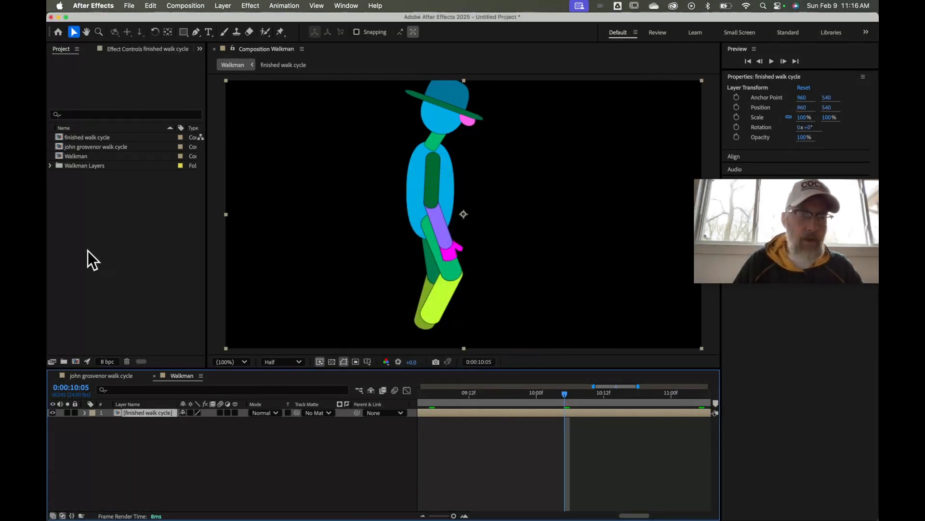
double_click(93, 148)
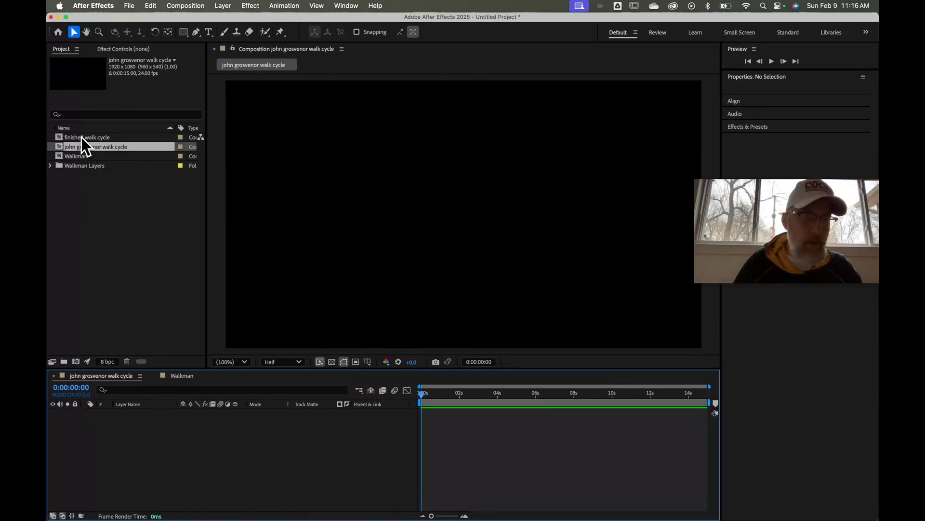
left_click_drag(82, 138, 86, 446)
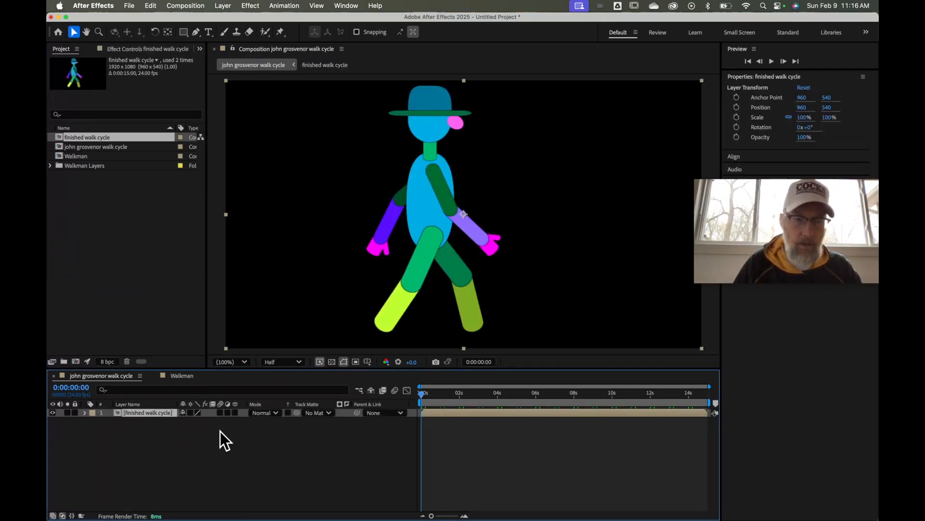
key("space")
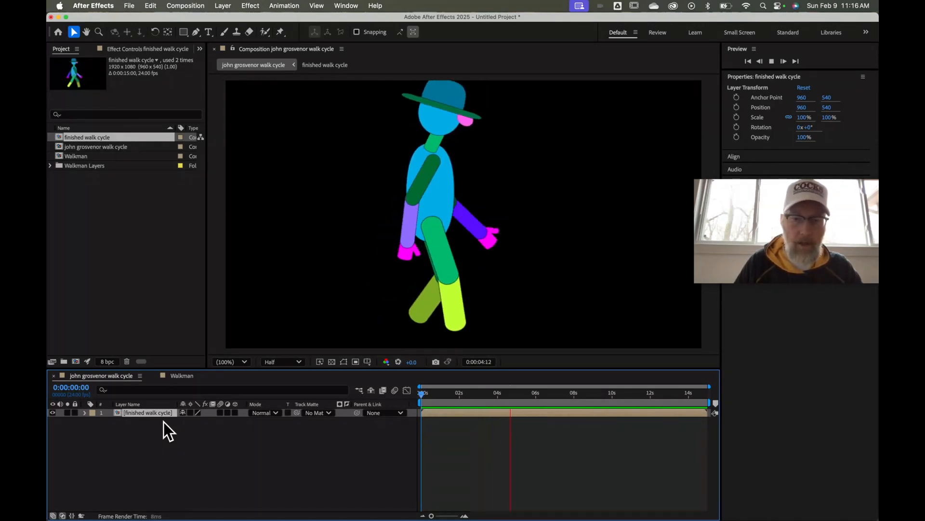
key("space")
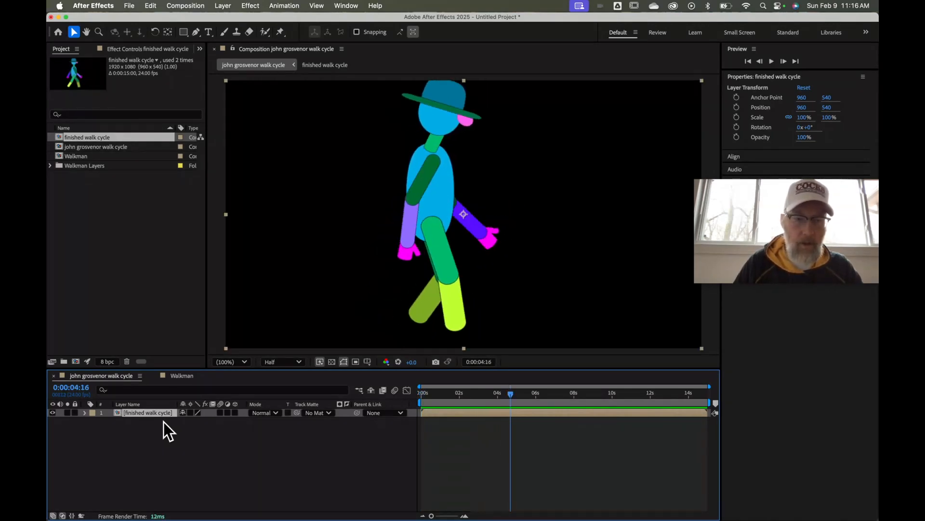
double_click(121, 413)
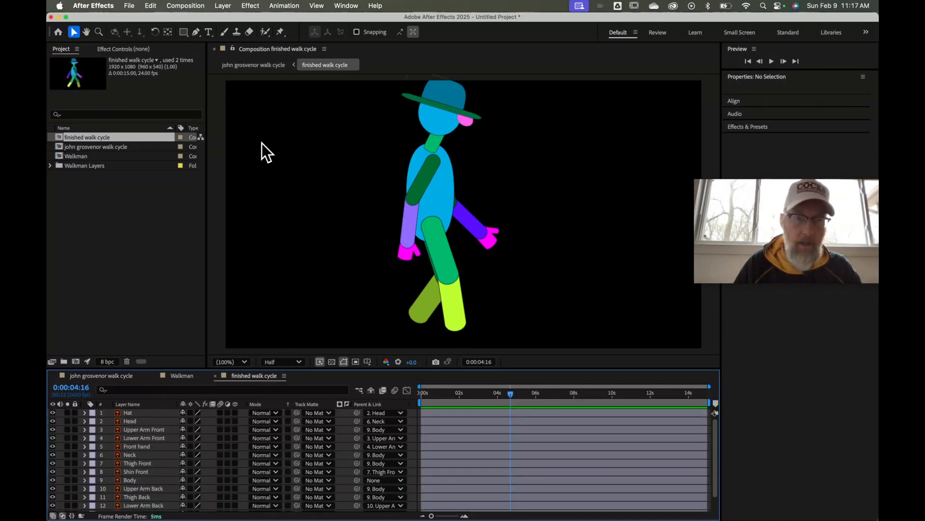
left_click(260, 69)
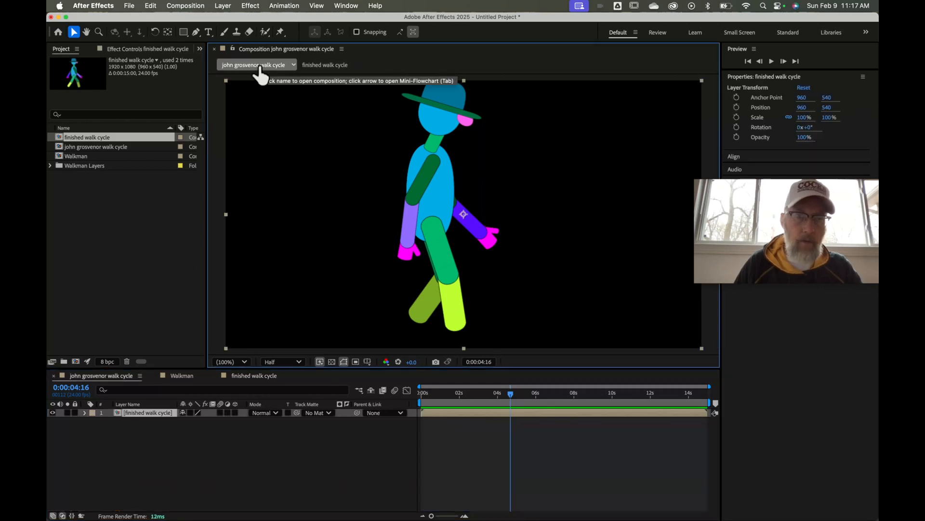